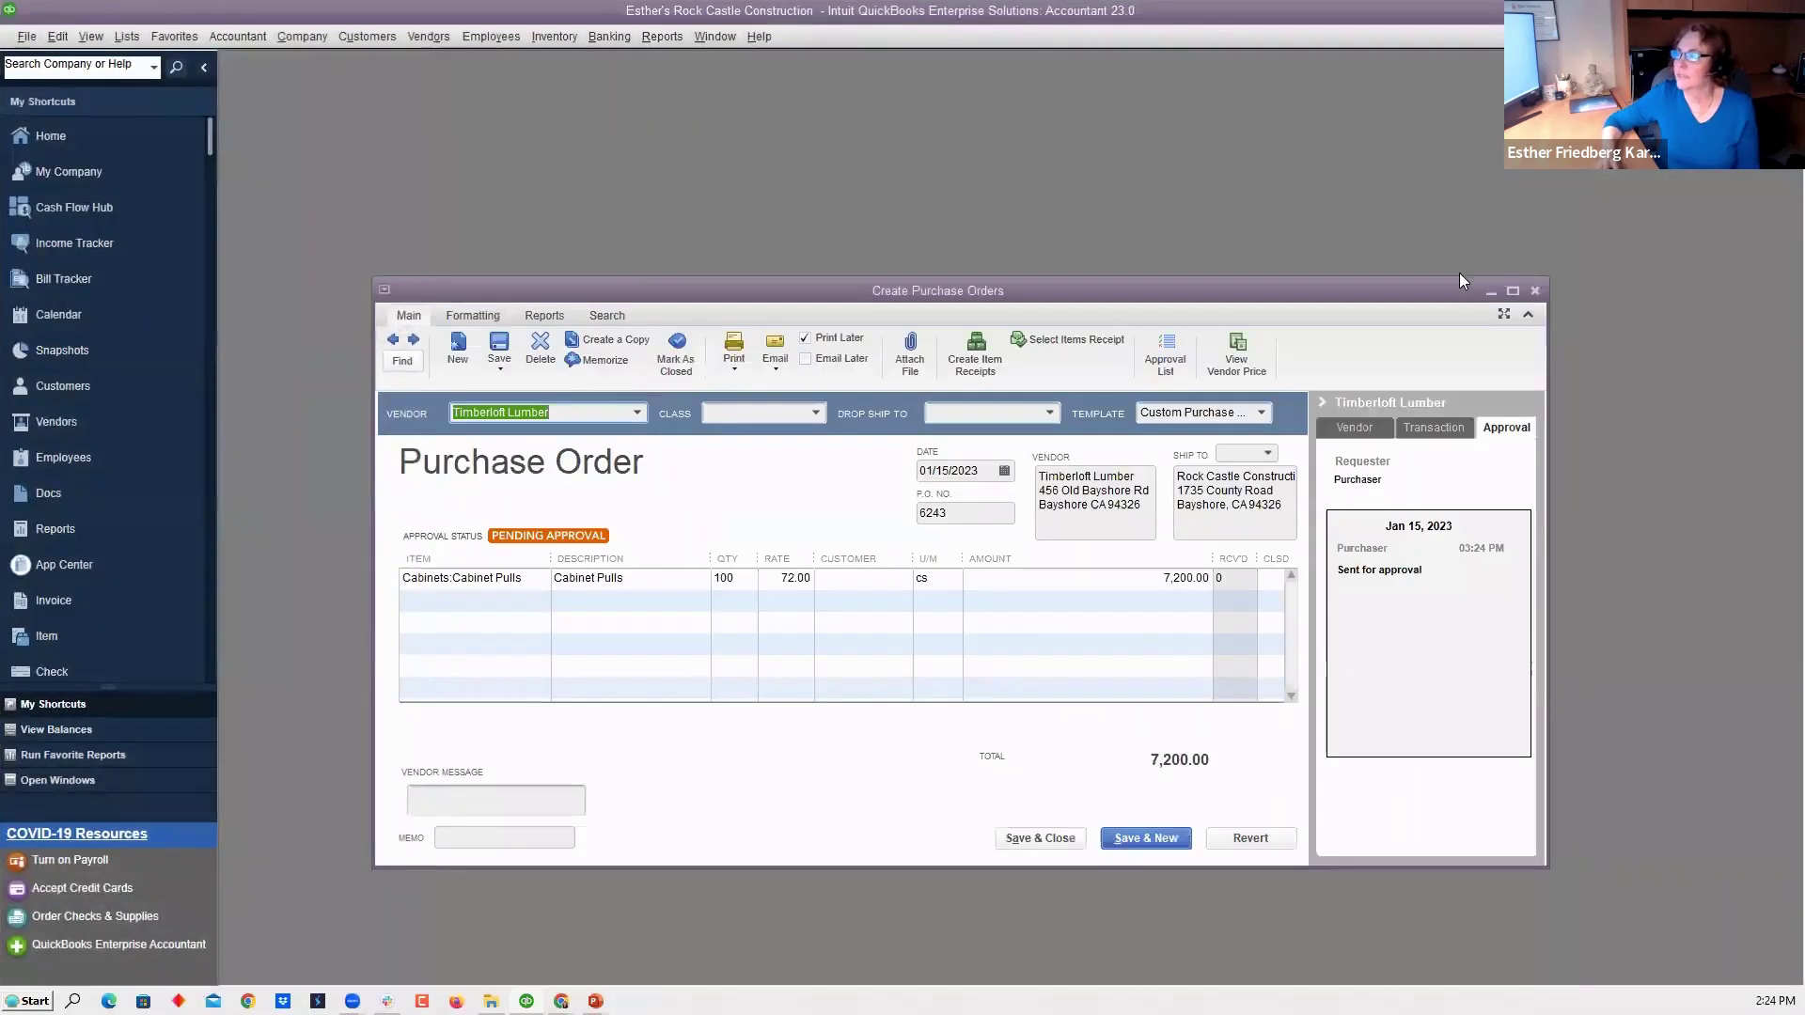
Close the purchase order, open the Item List maximized, and glance at the Blueprint changes item's actions
left_click(1533, 291)
left_click(126, 36)
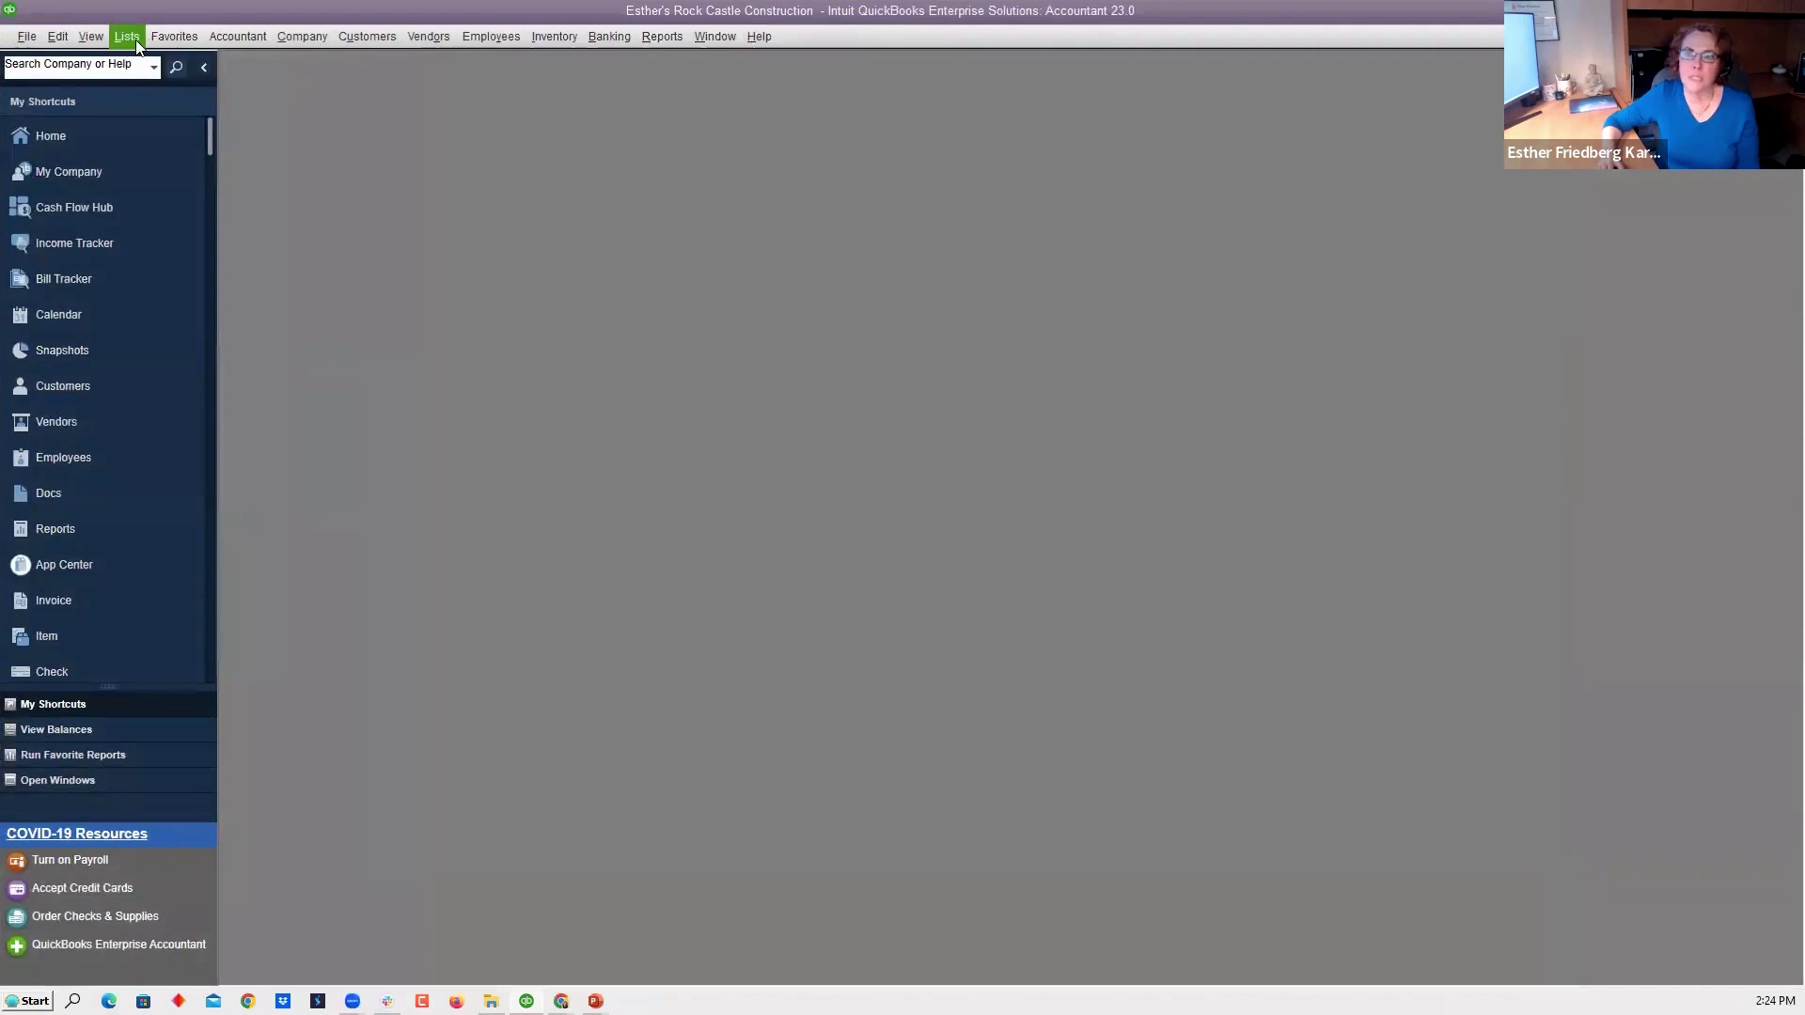
left_click(146, 82)
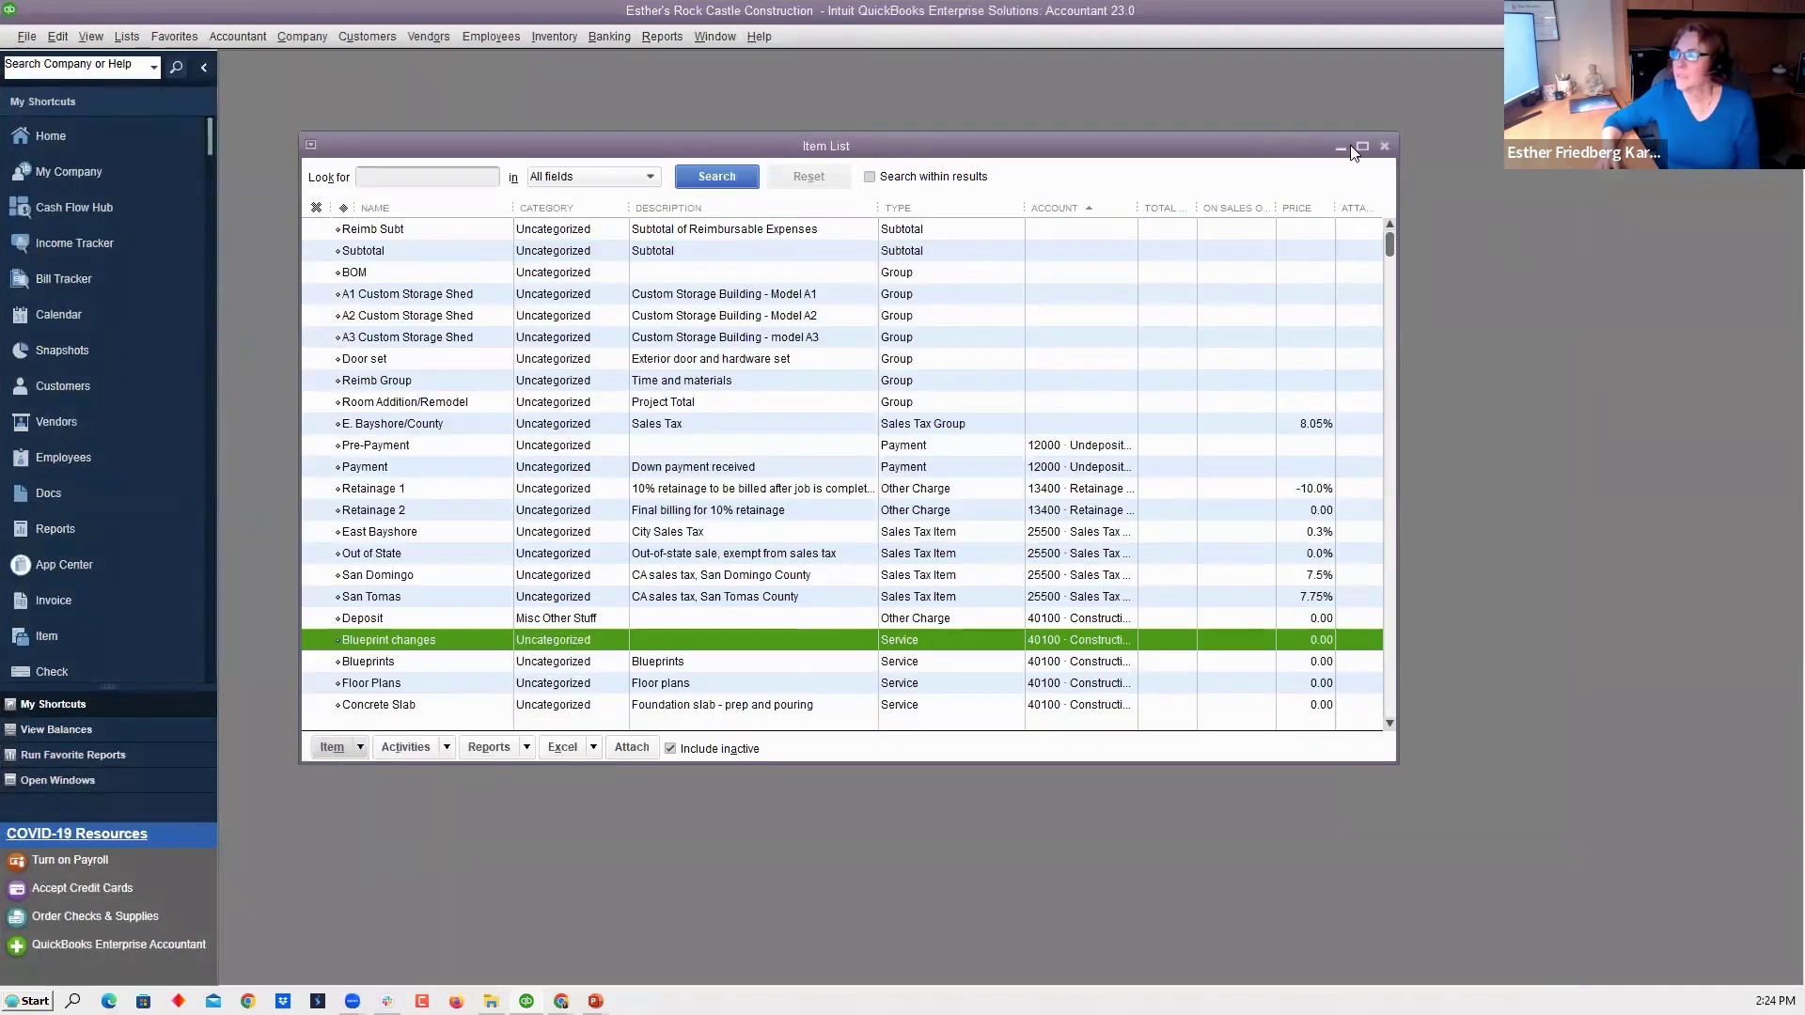
left_click(1364, 146)
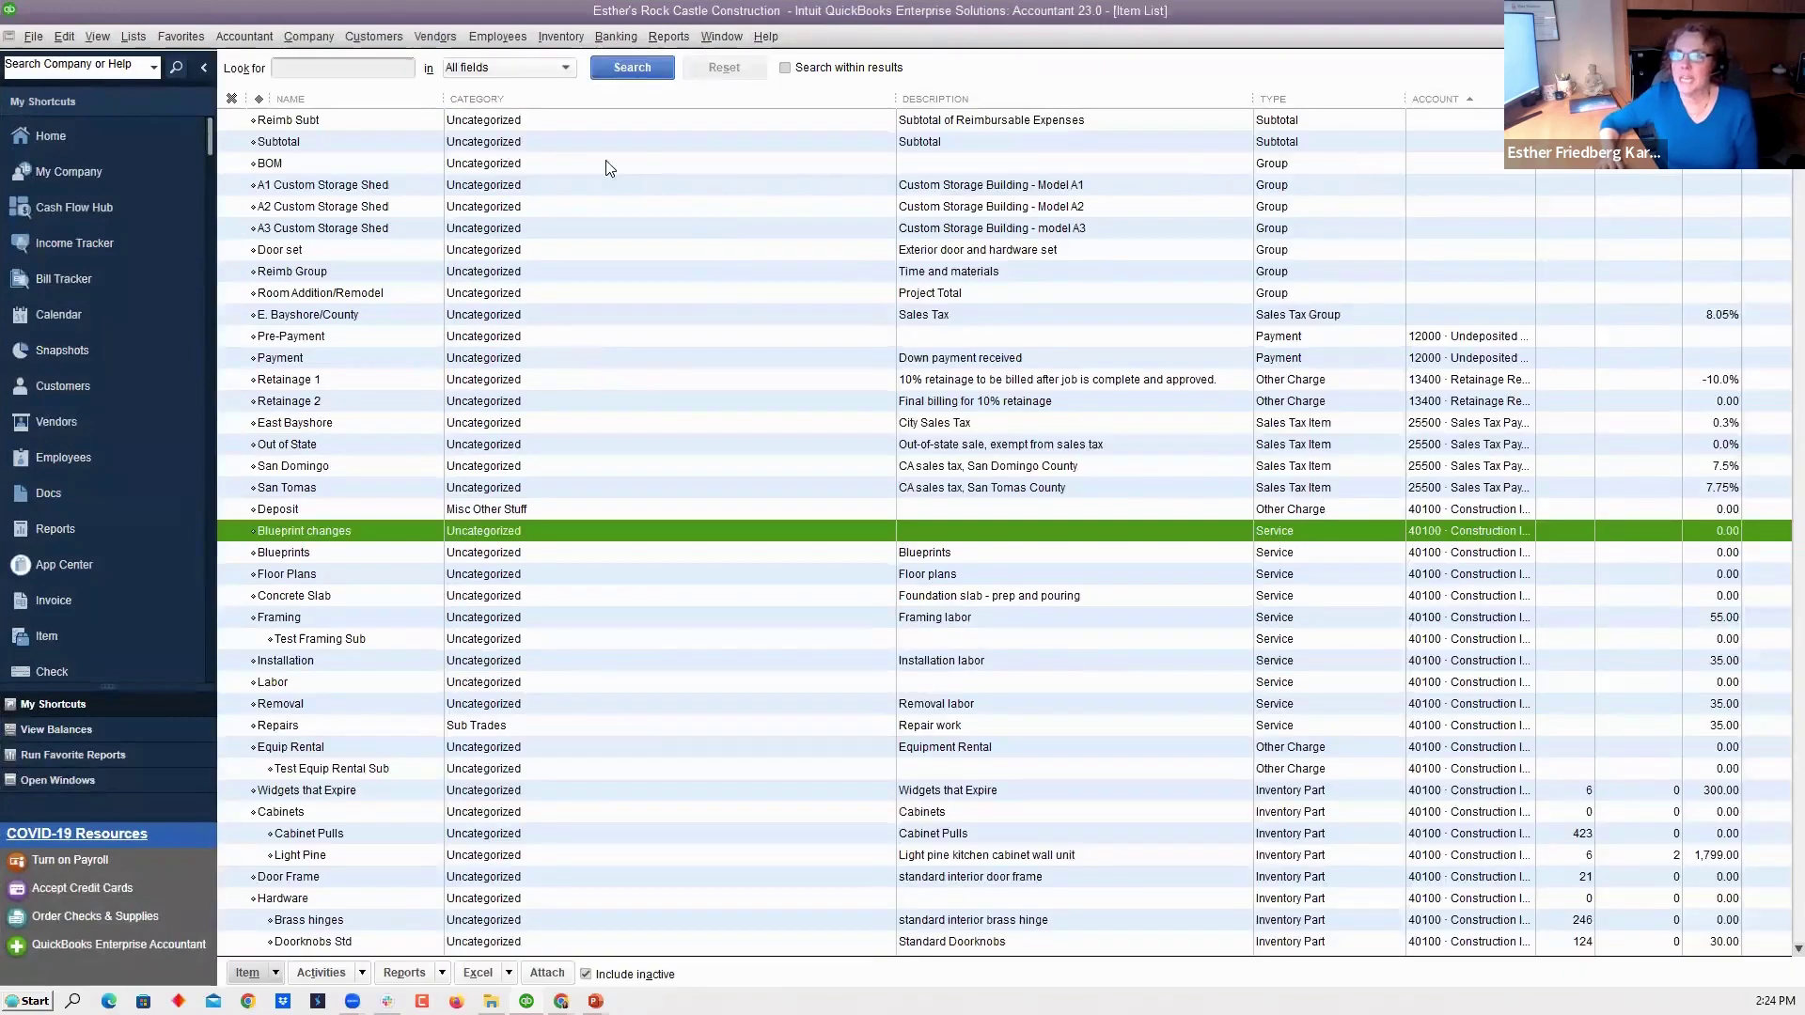
right_click(656, 109)
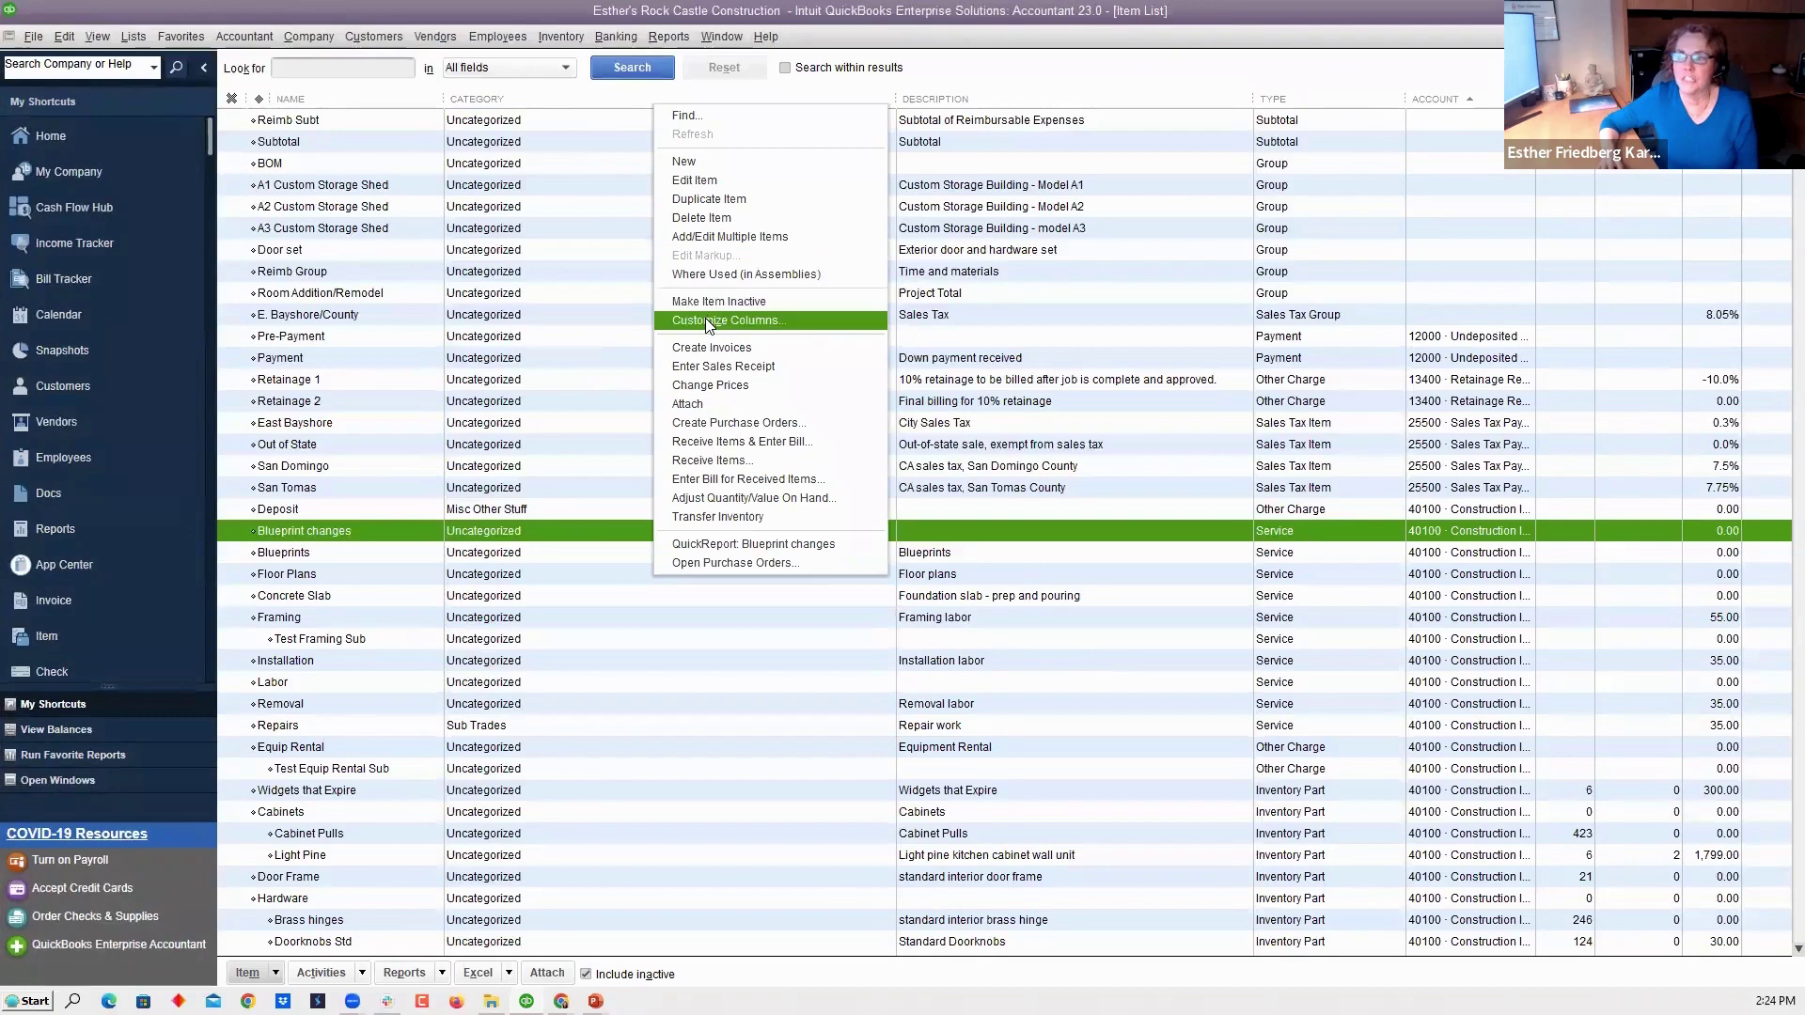
left_click(1379, 69)
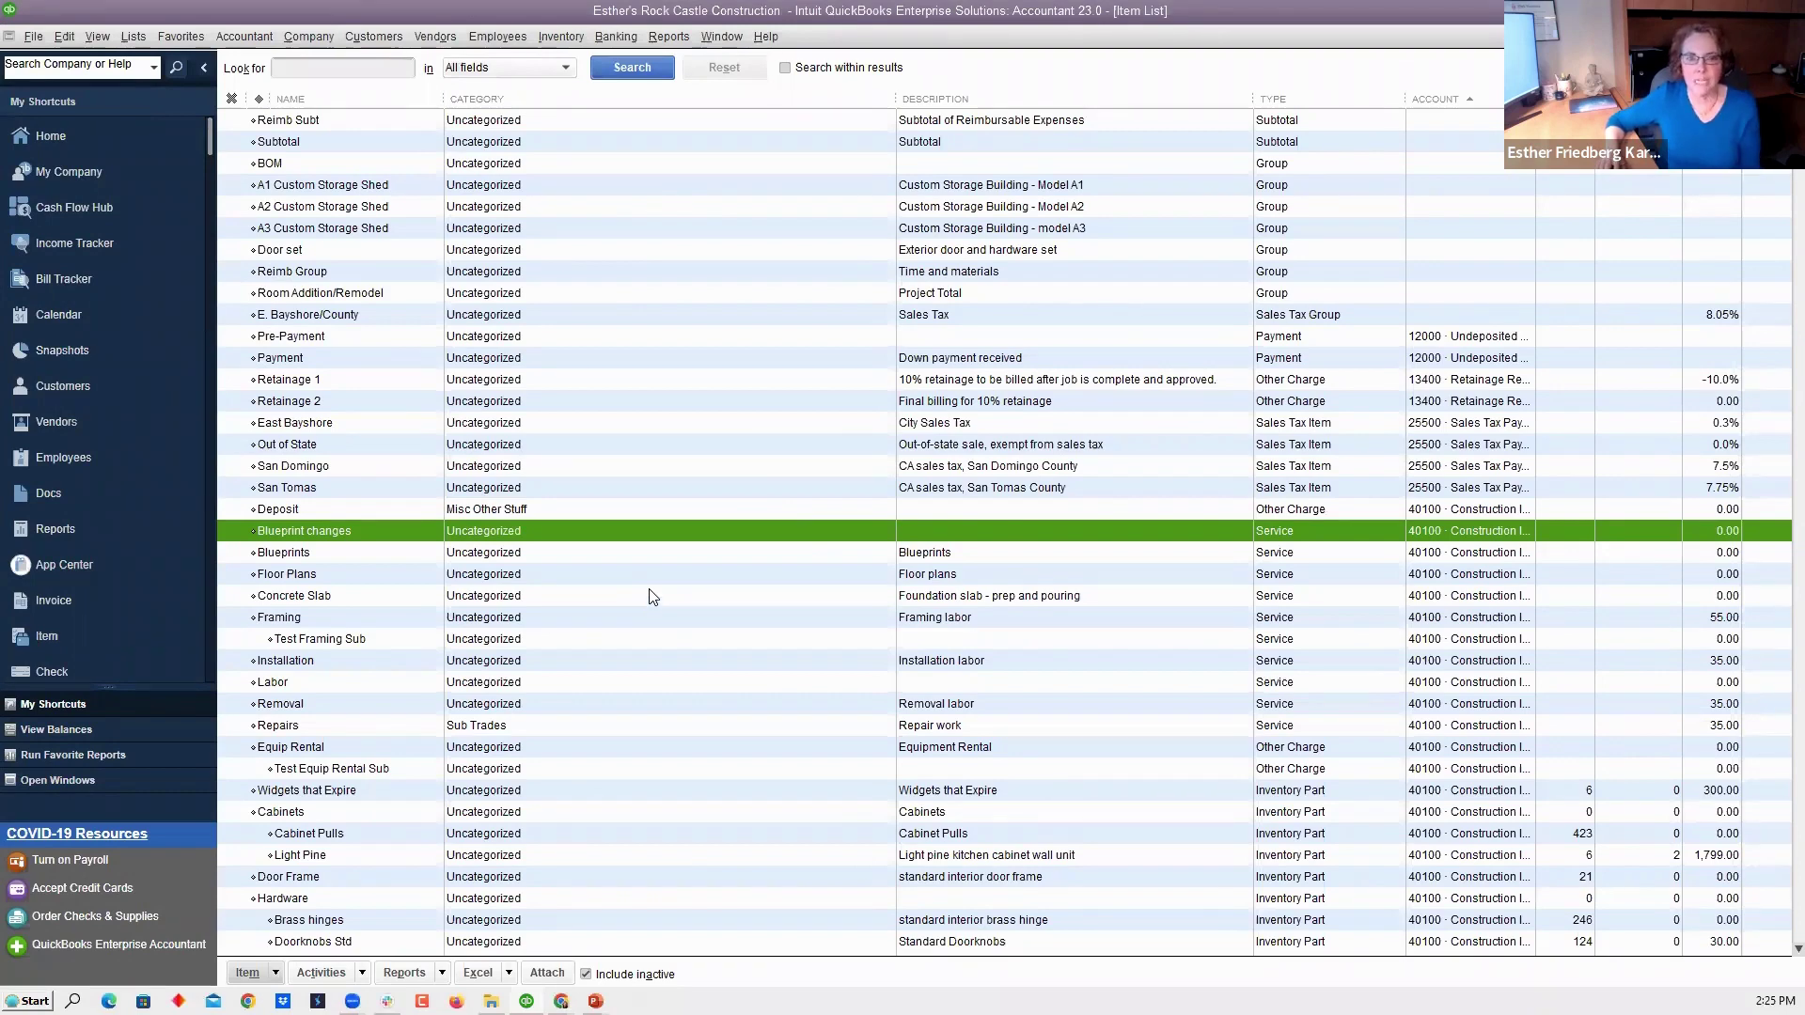
scroll(661, 625, "down", 1)
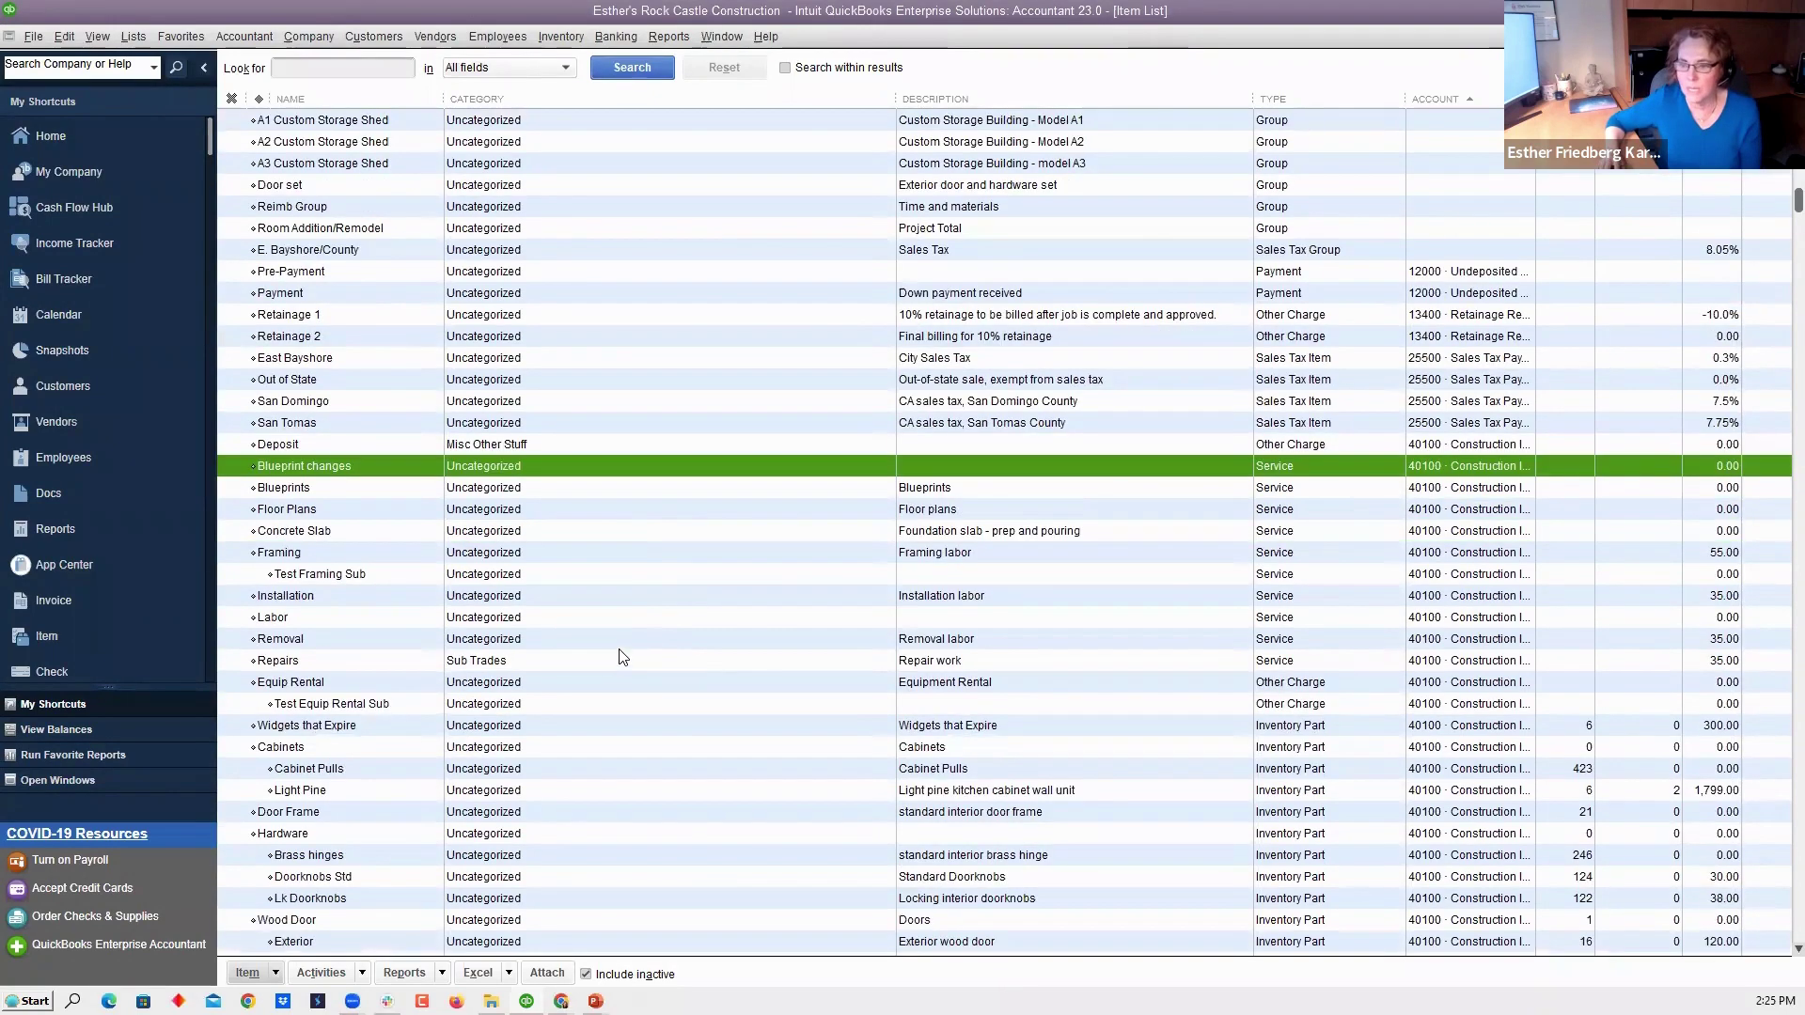
scroll(617, 662, "down", 4)
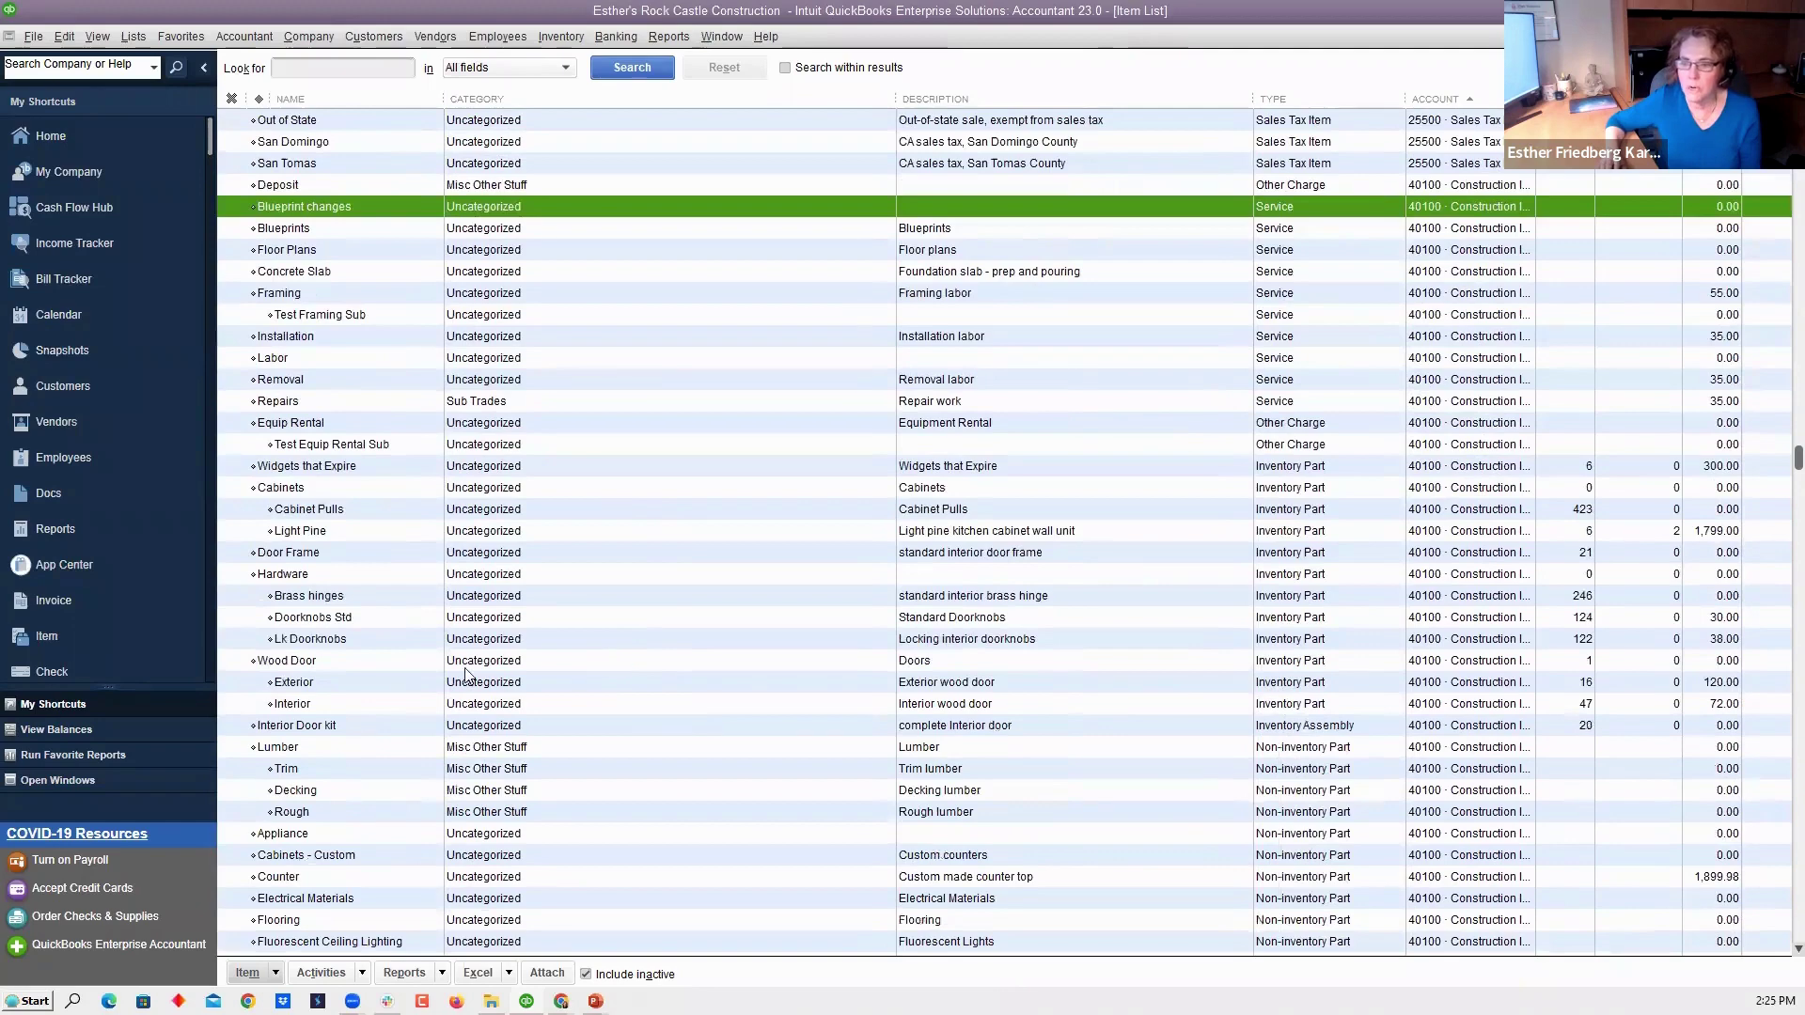
right_click(320, 689)
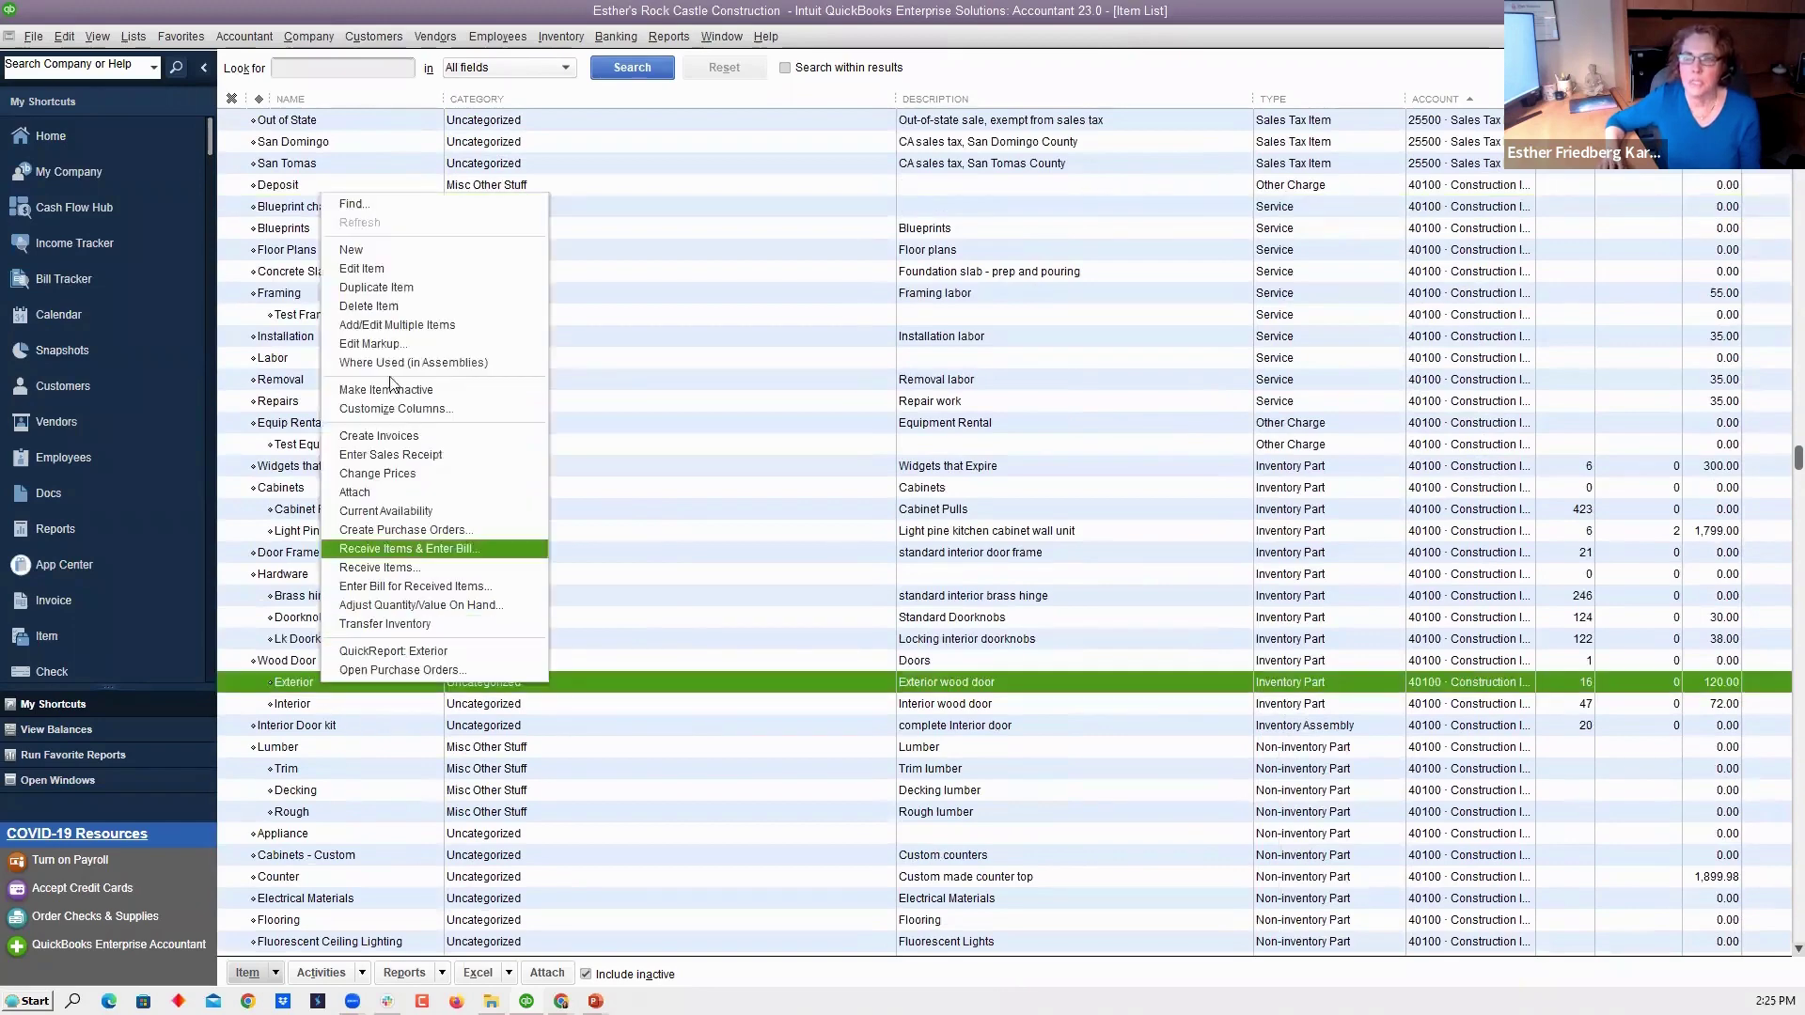
left_click(388, 268)
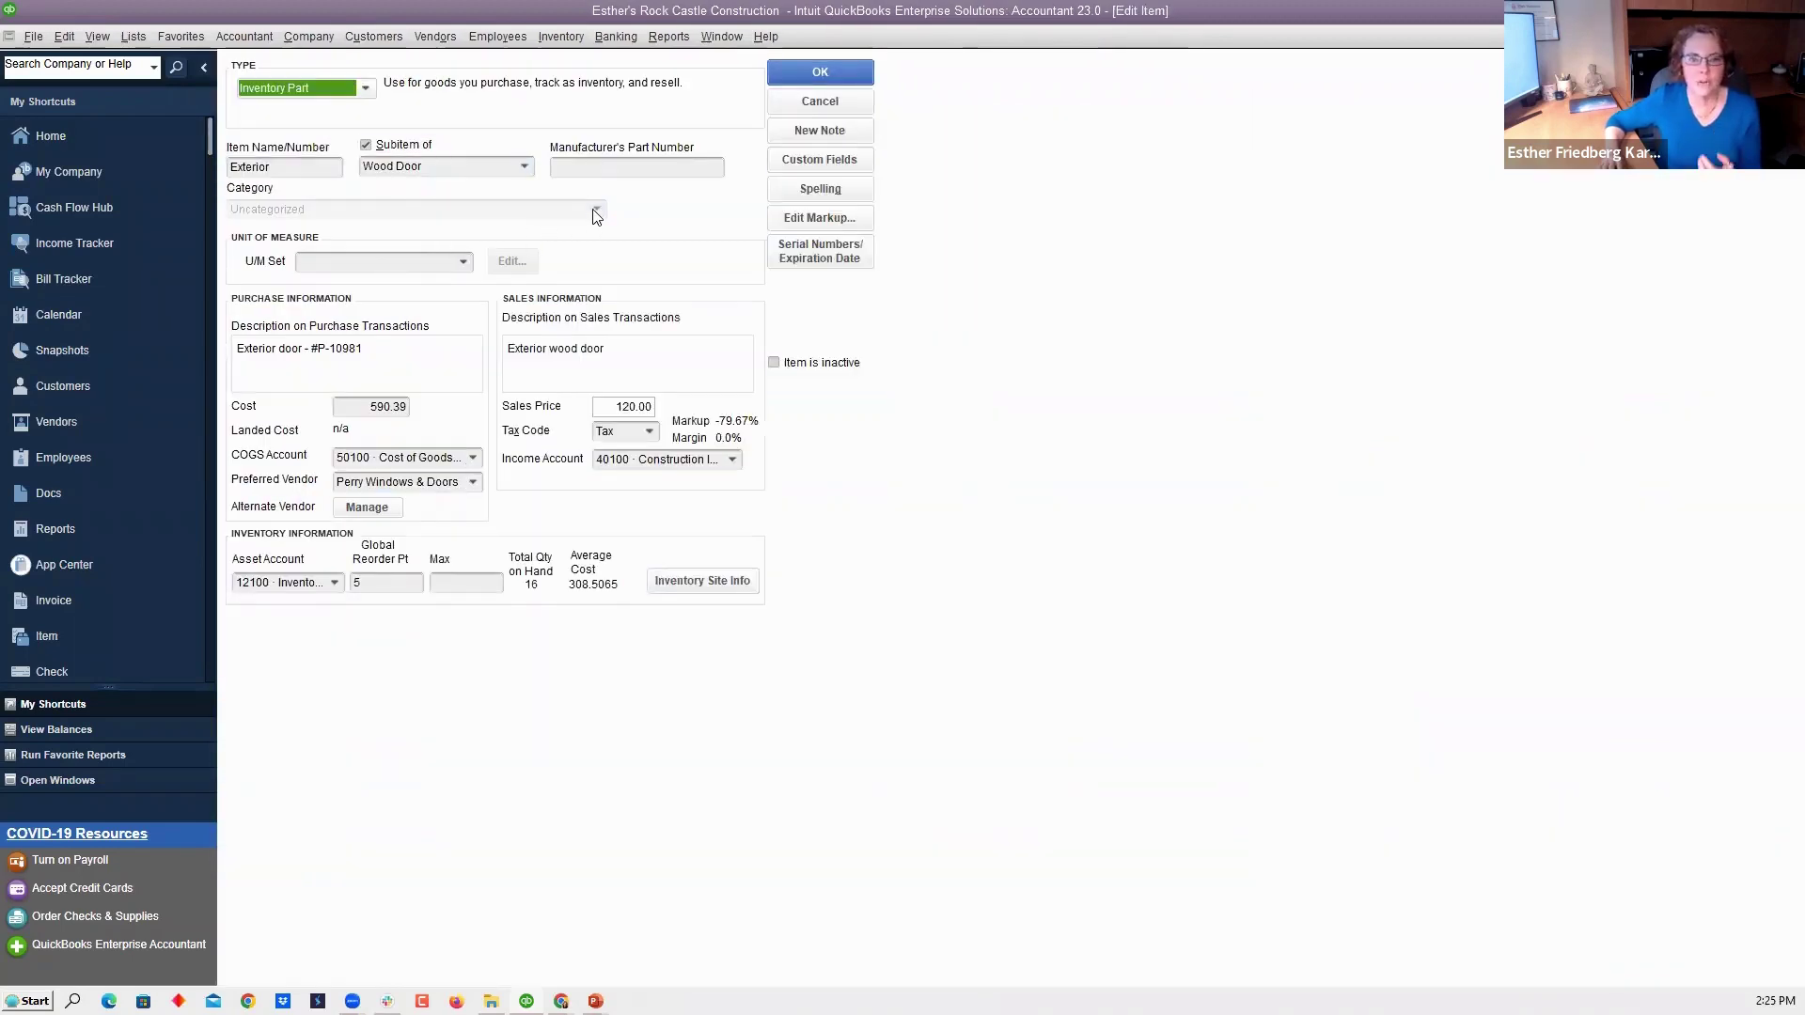
left_click(800, 101)
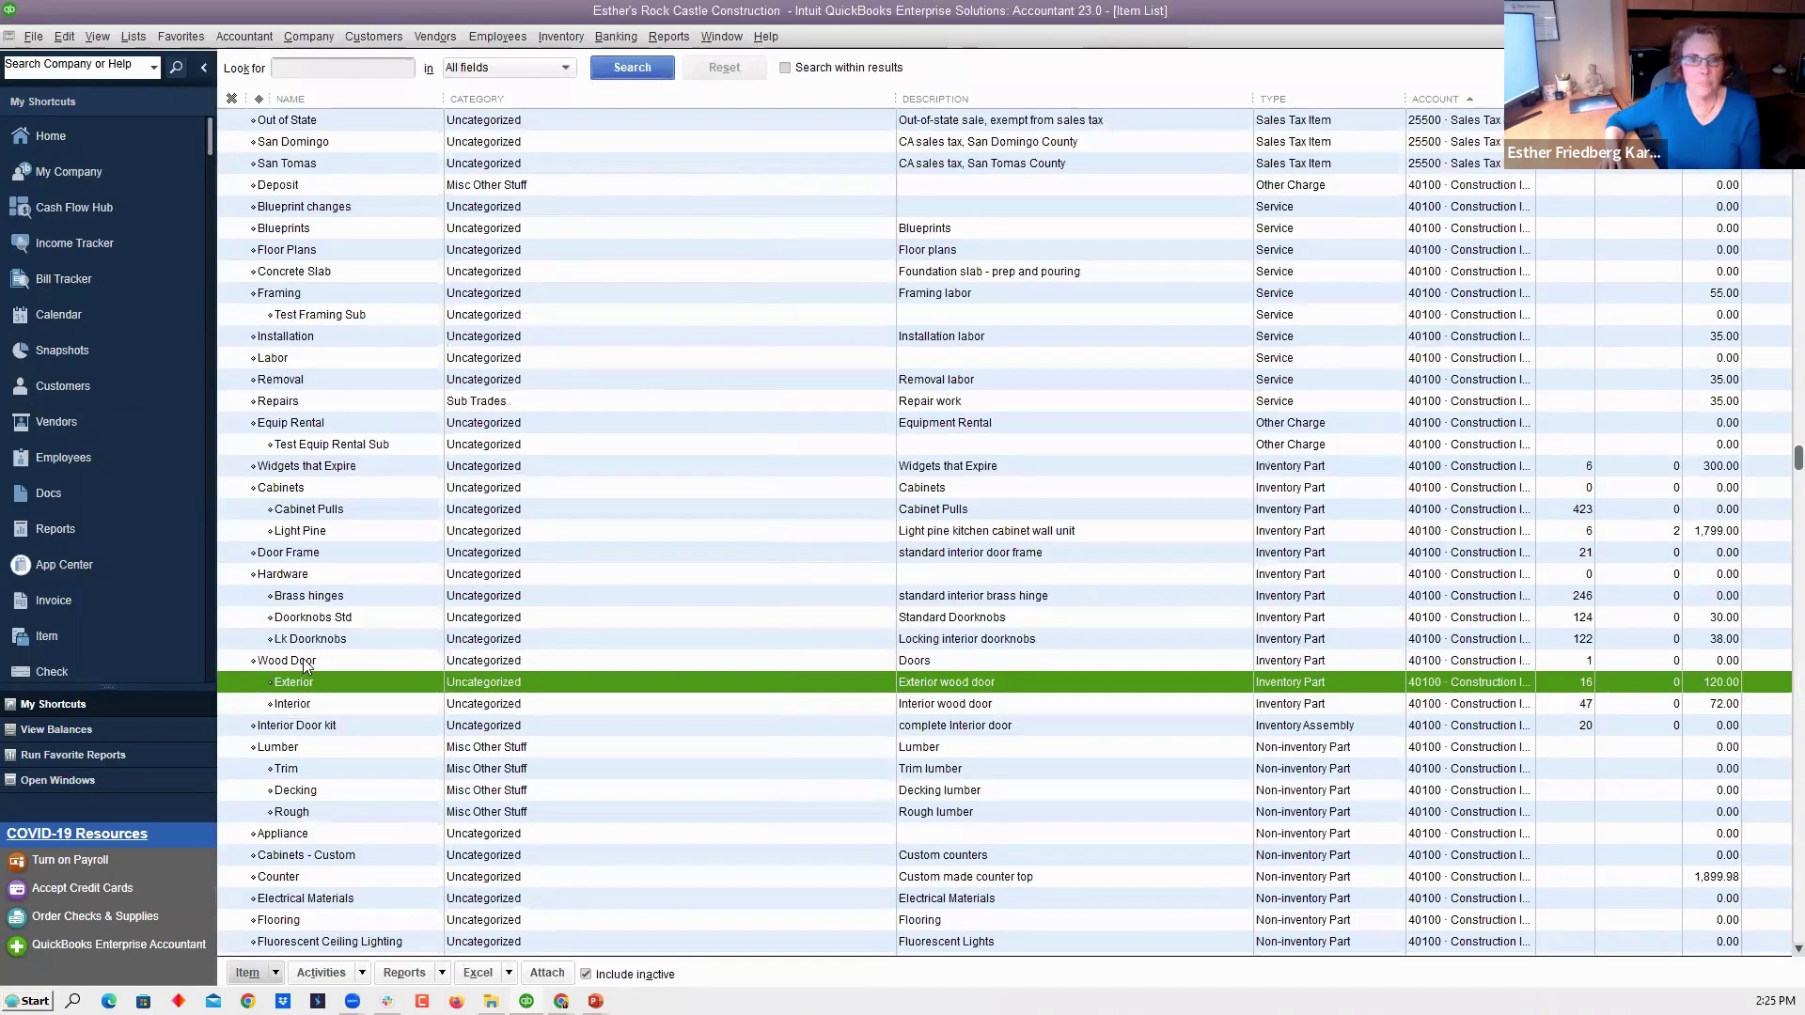
right_click(303, 658)
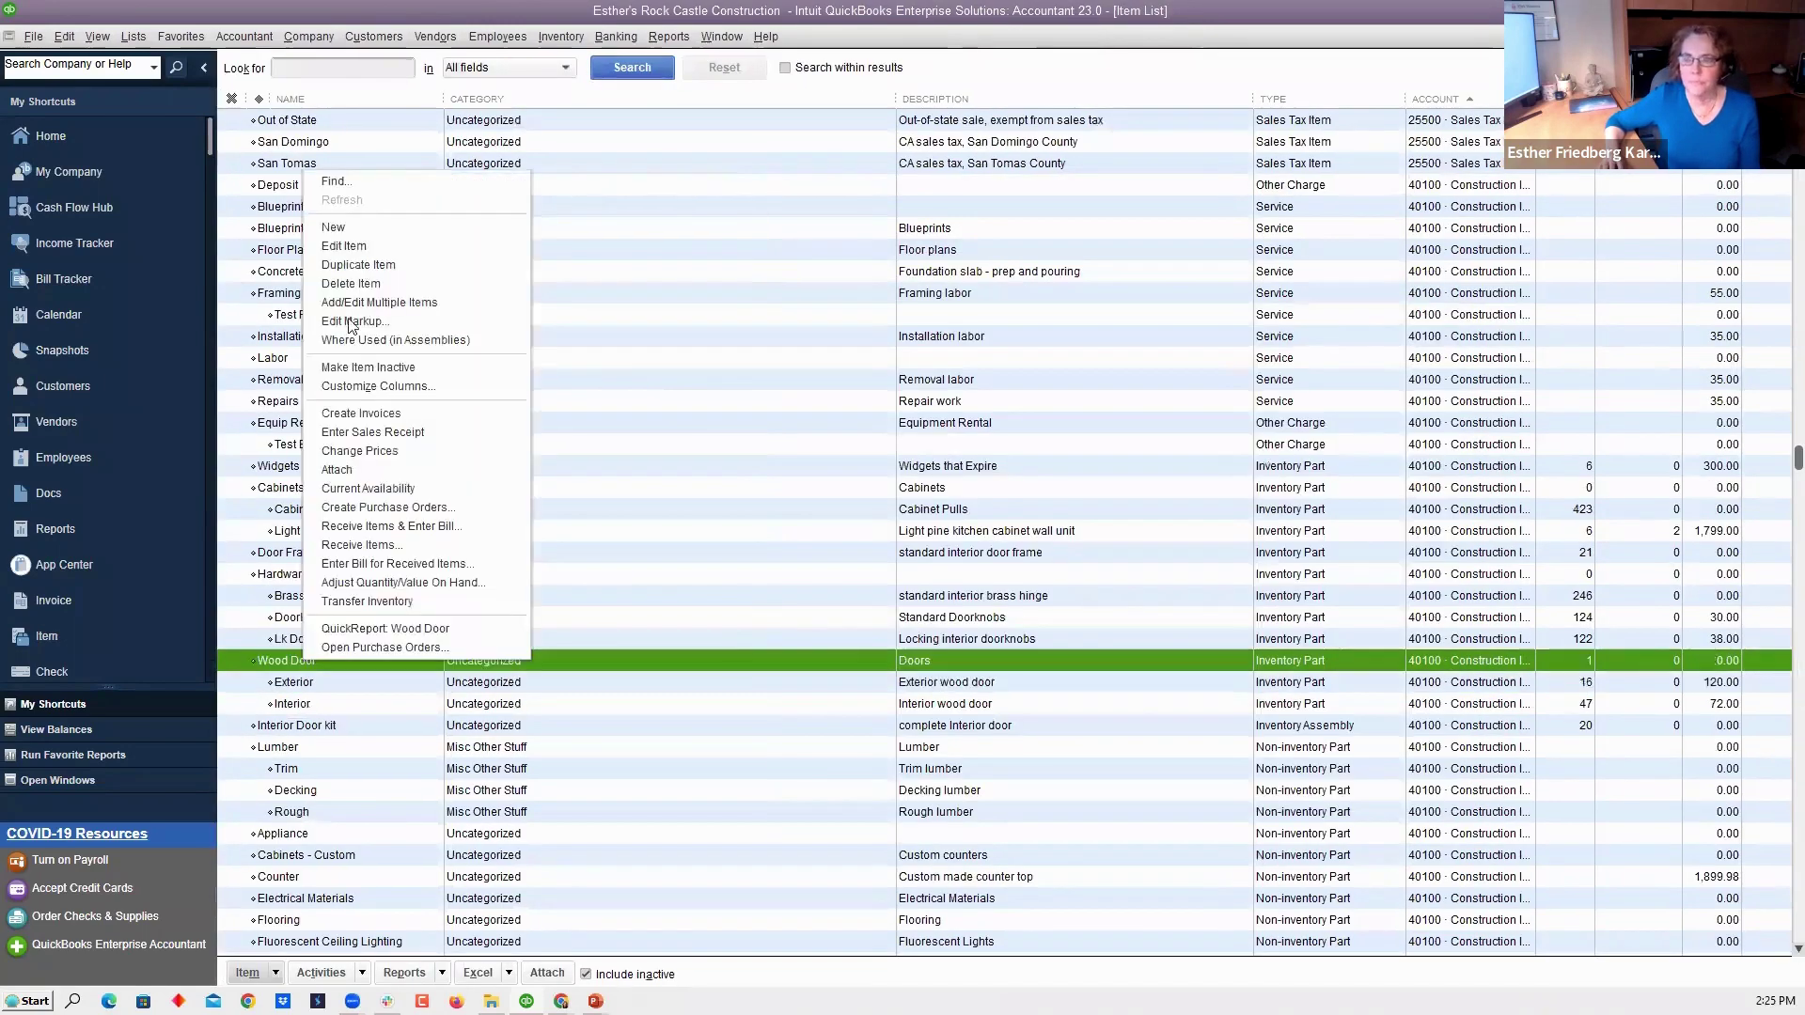
left_click(365, 246)
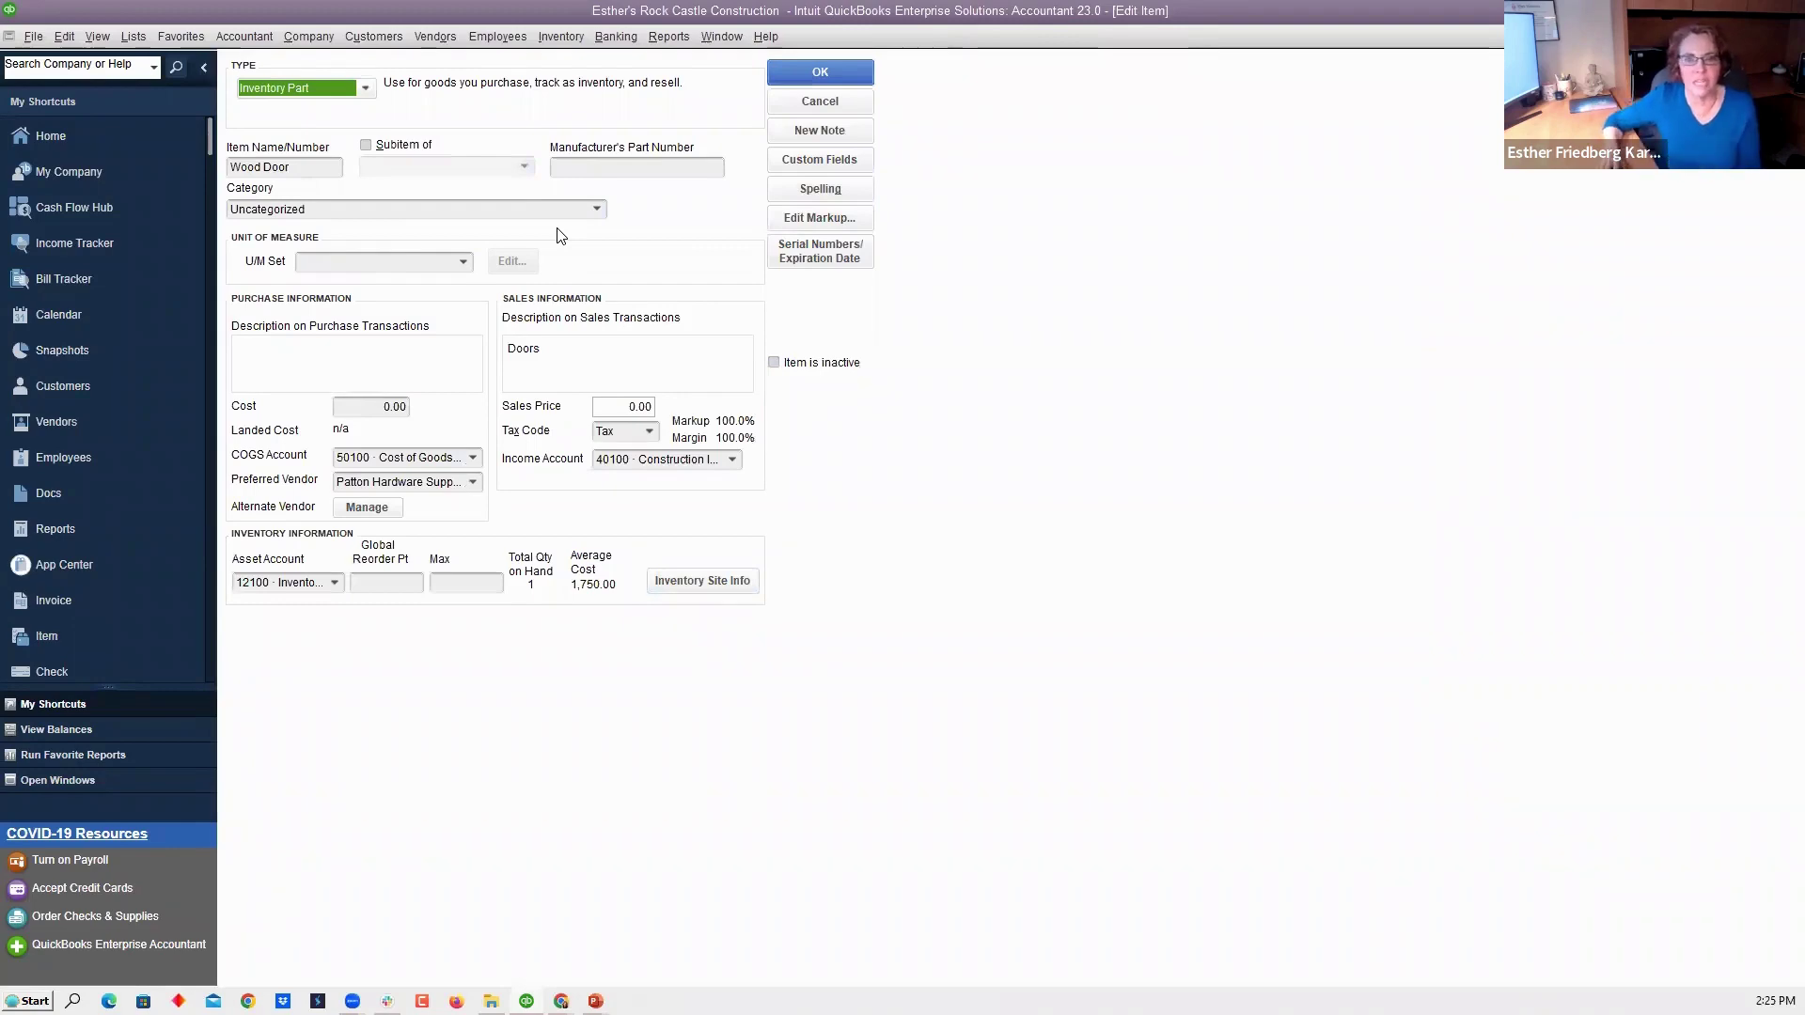
left_click(854, 83)
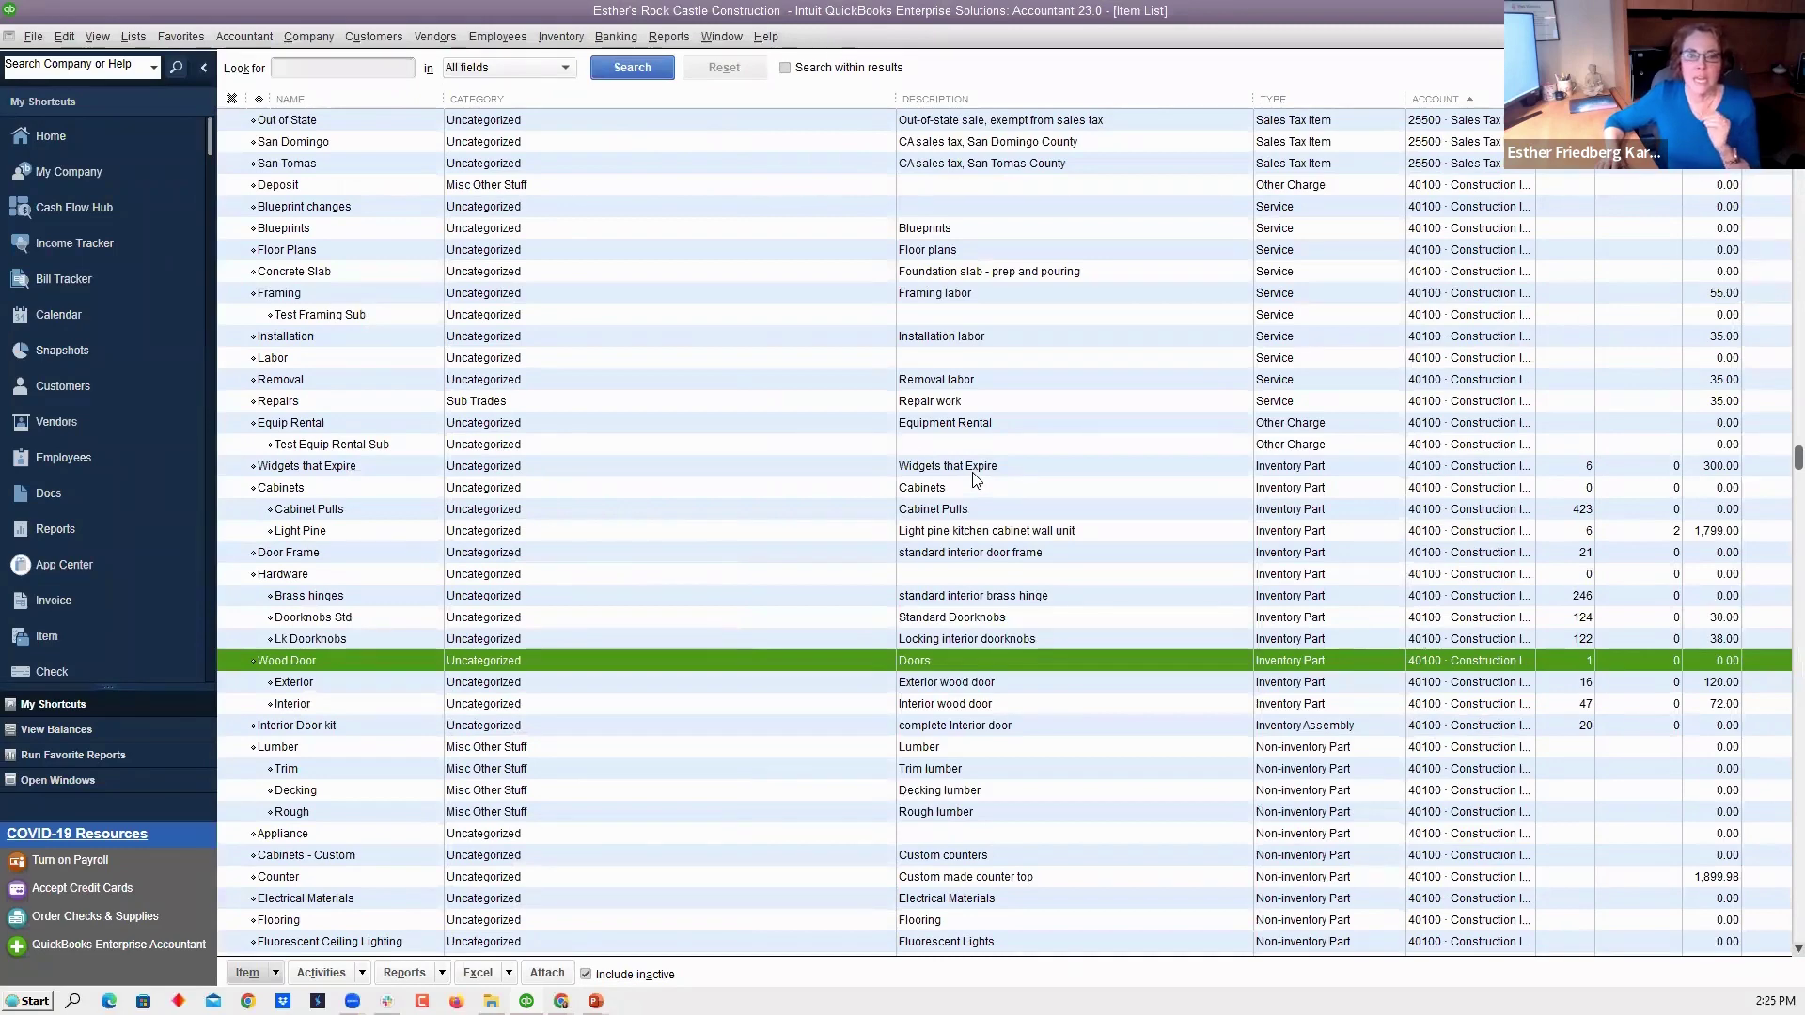
Open the Category Center and open EFK Doors' Edit Category, then cancel it
left_click(133, 36)
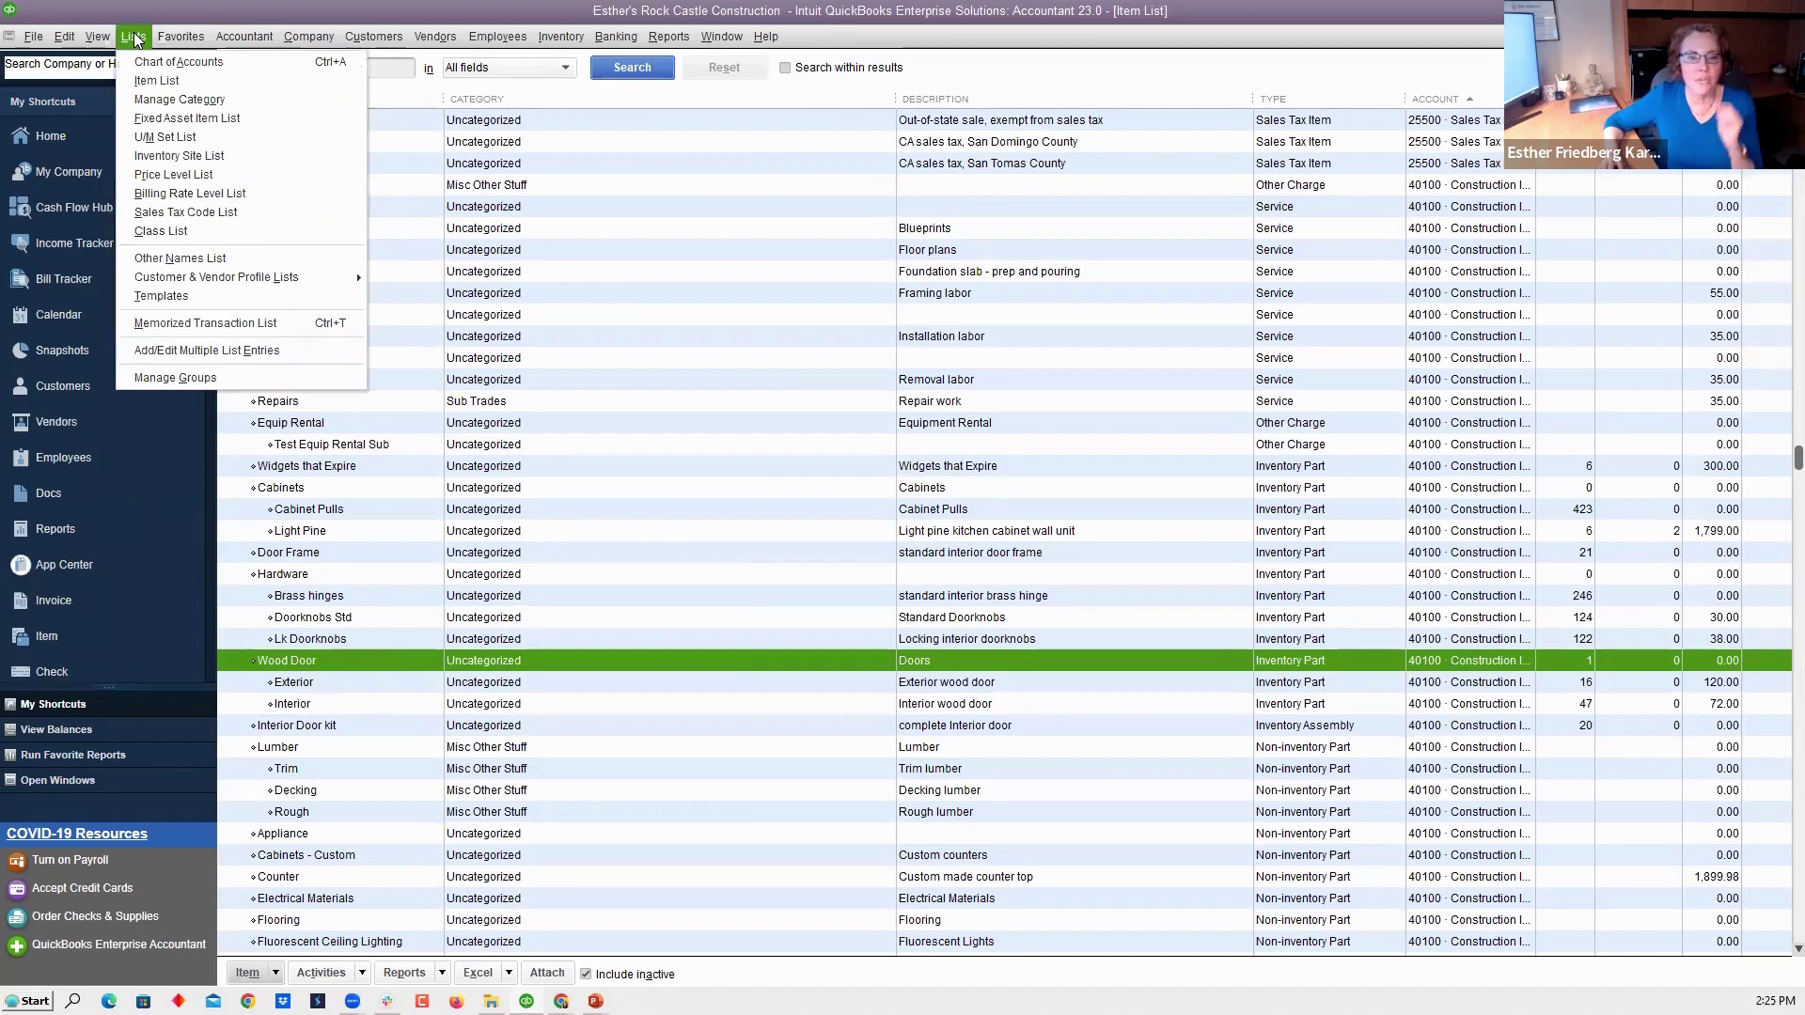
left_click(195, 101)
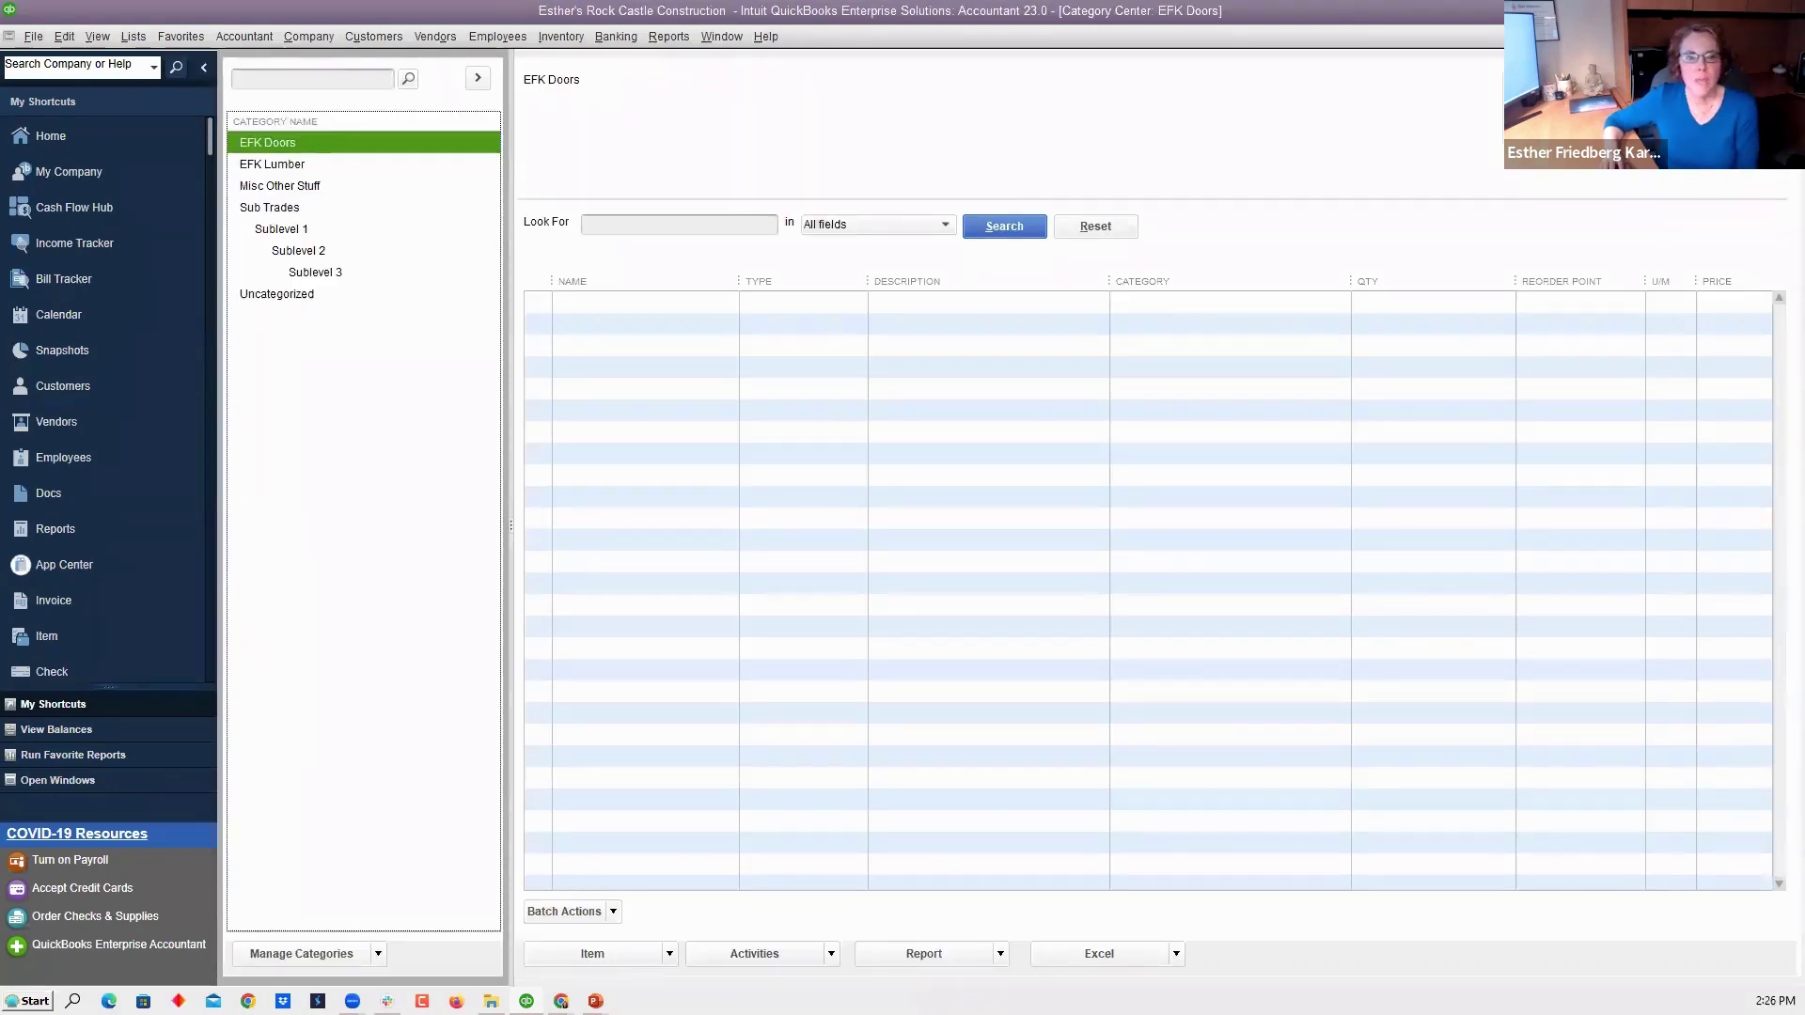
right_click(321, 150)
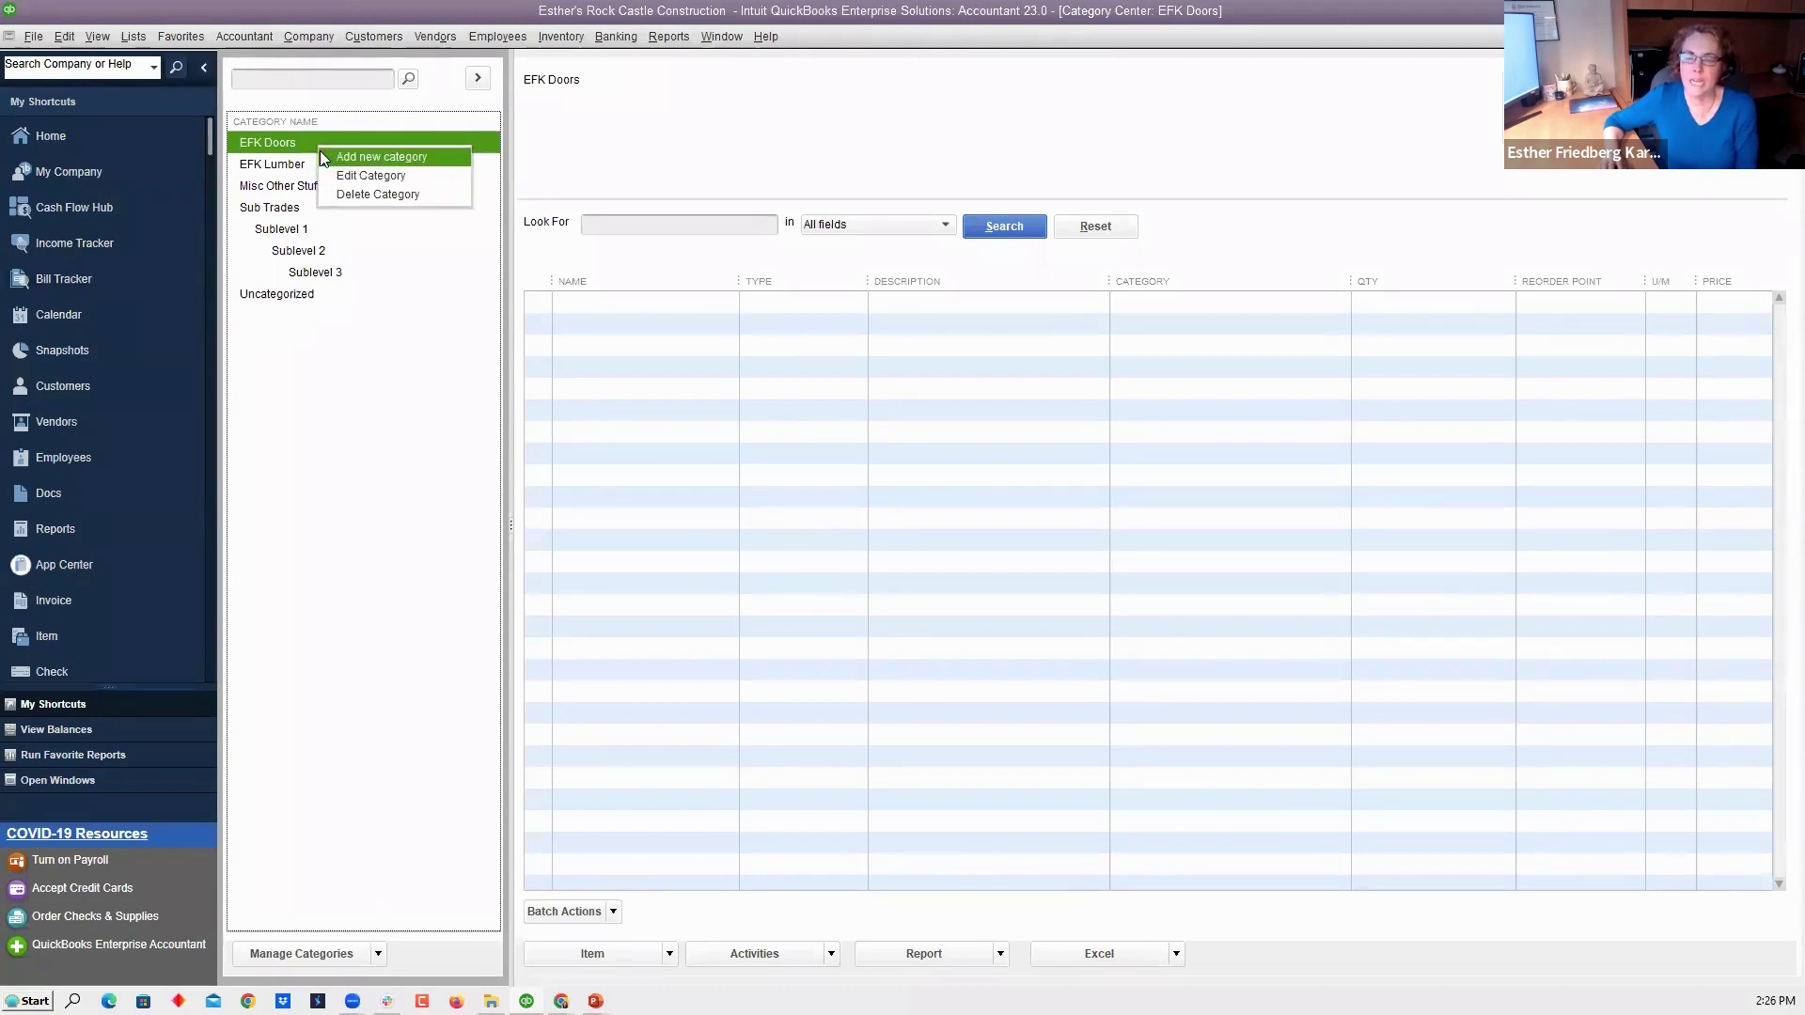
left_click(373, 177)
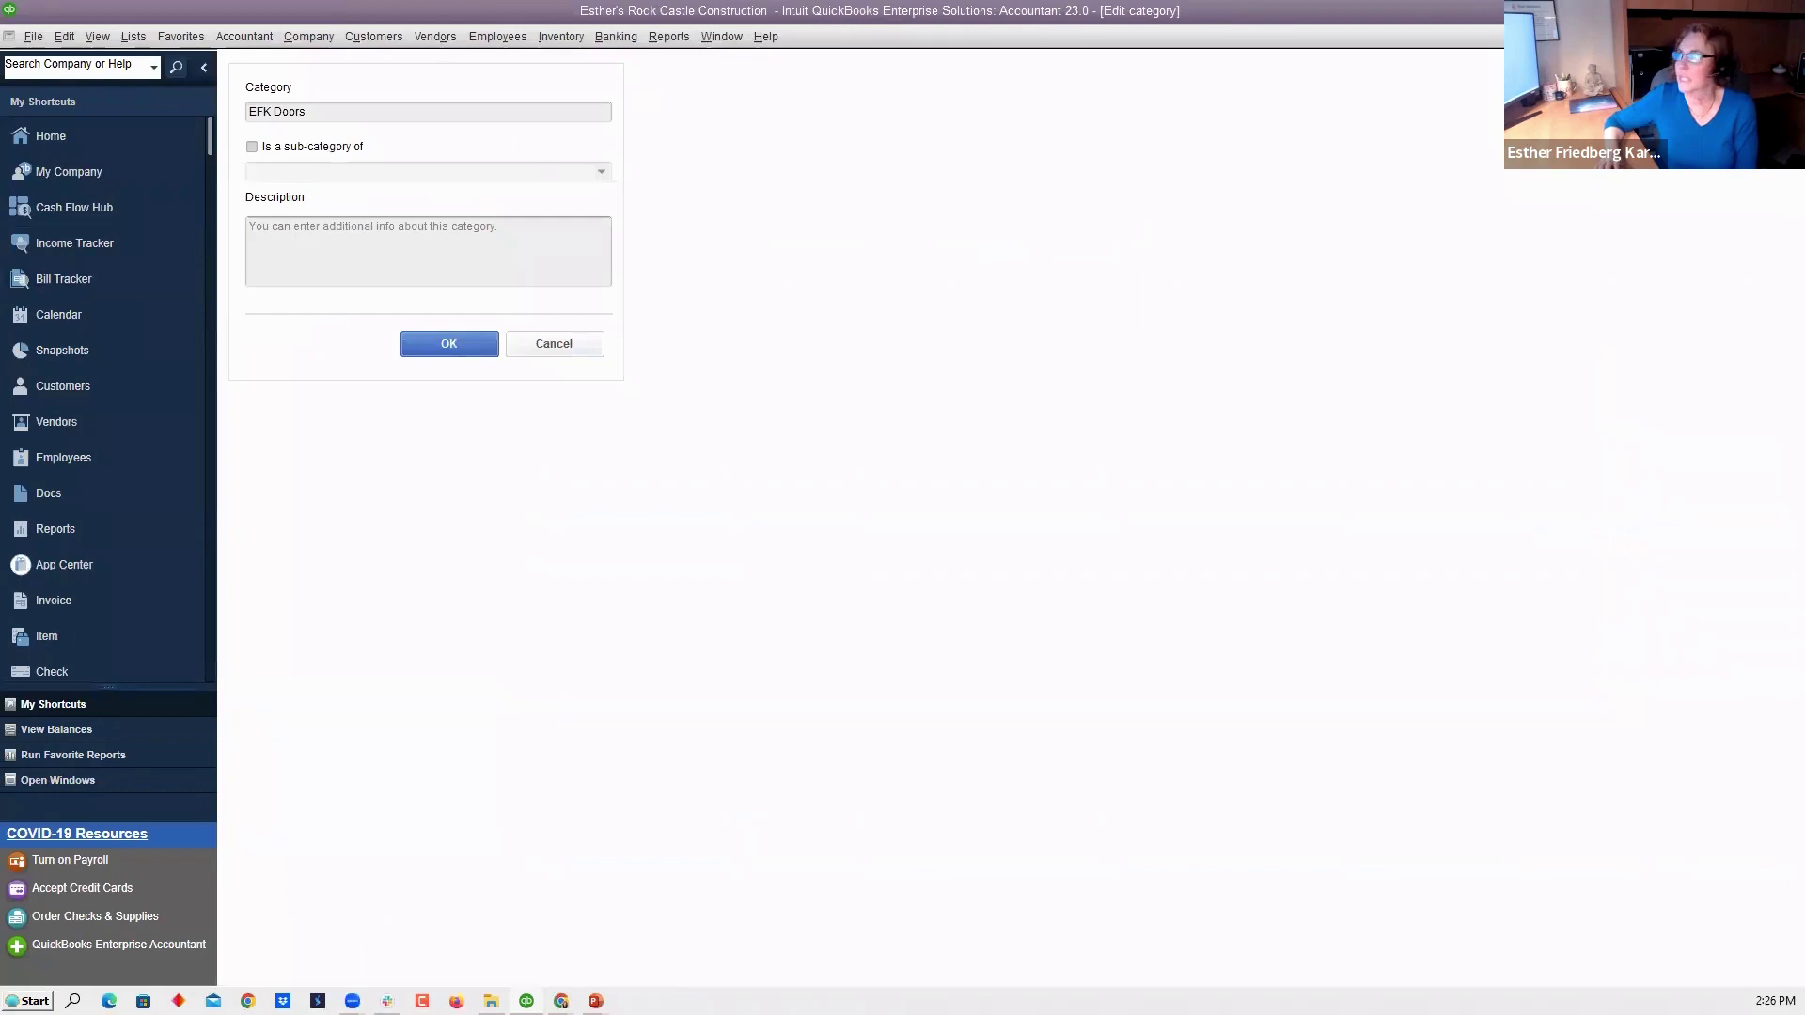
key("Escape")
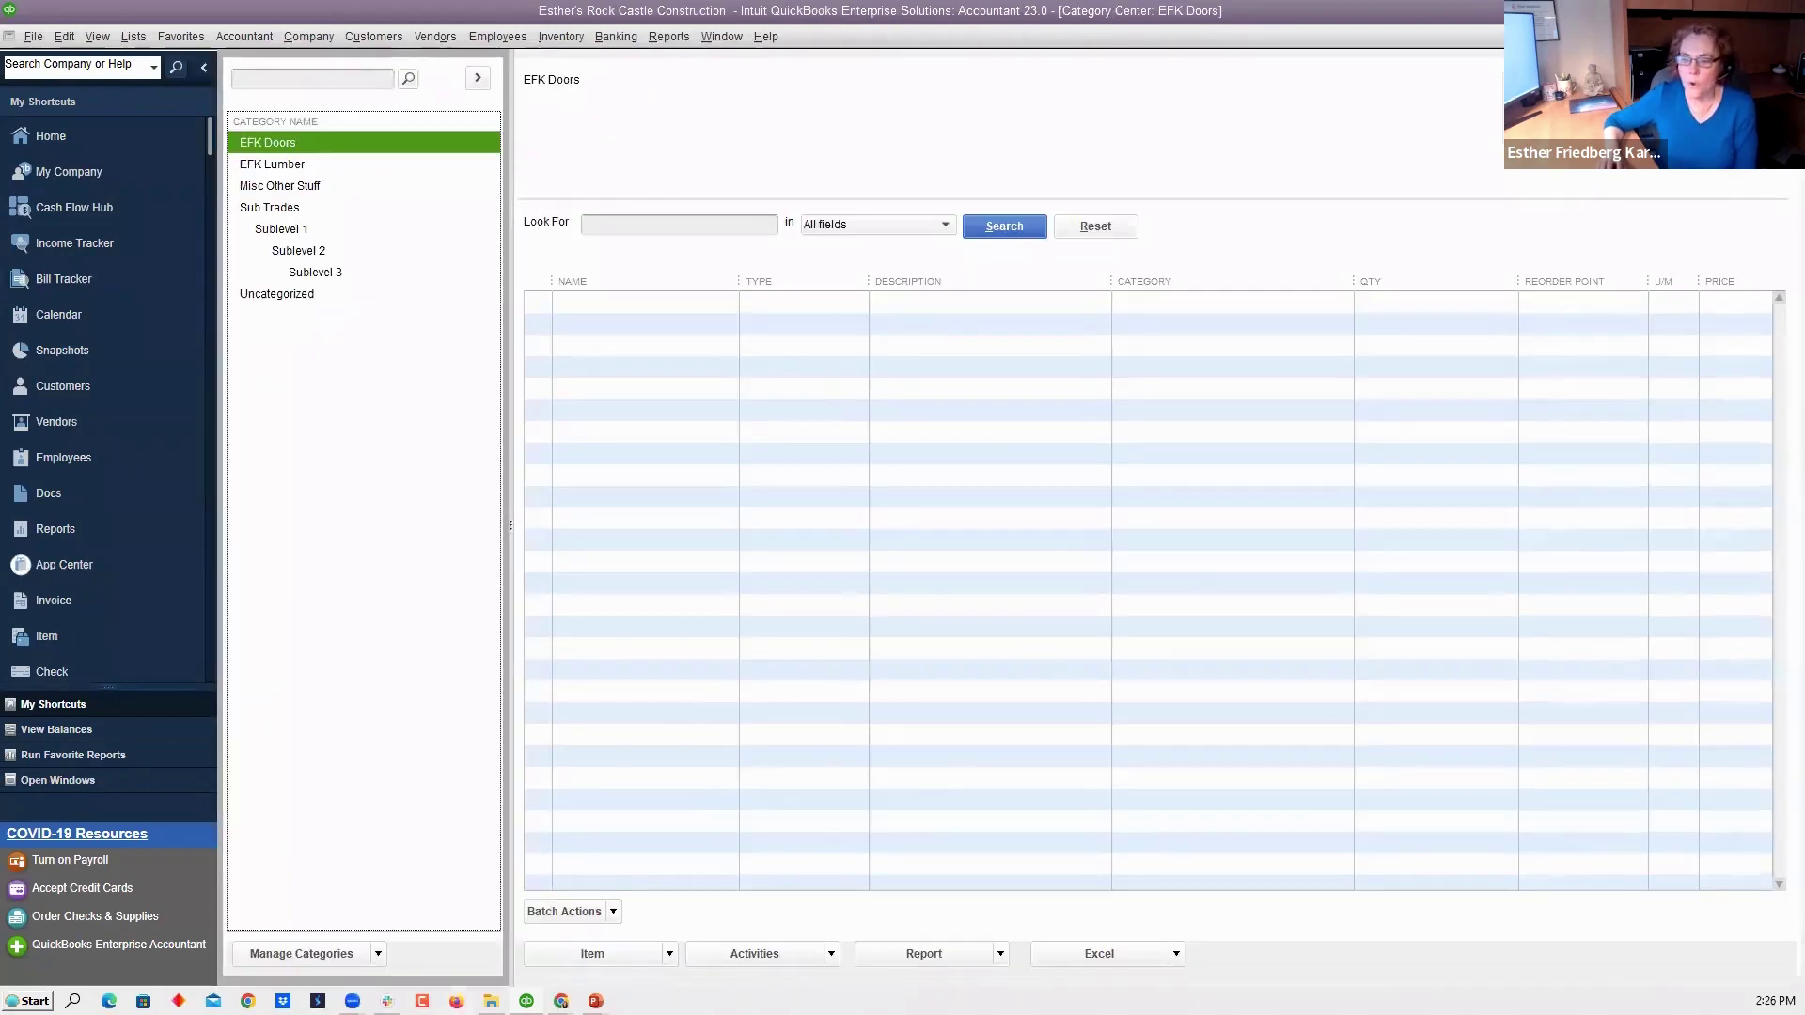
Show the Manage Categories actions, reopen the EFK Doors editor, and close it without saving
left_click(378, 954)
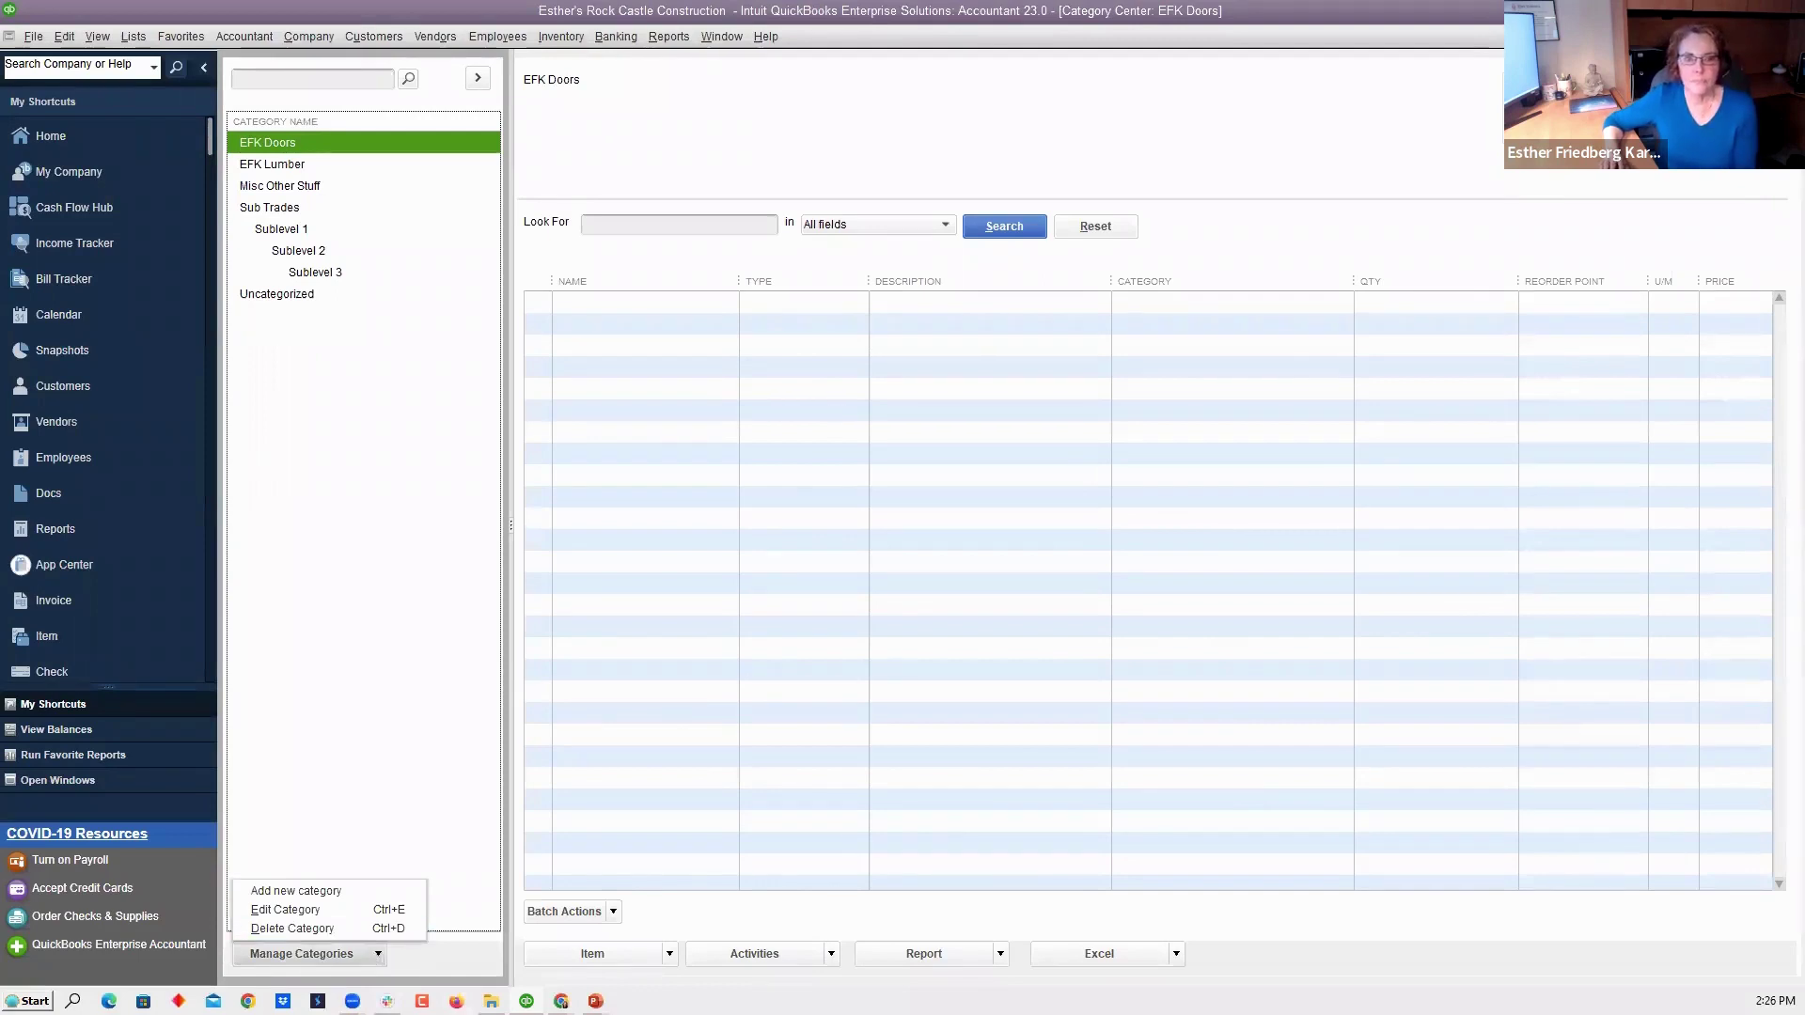
double_click(342, 143)
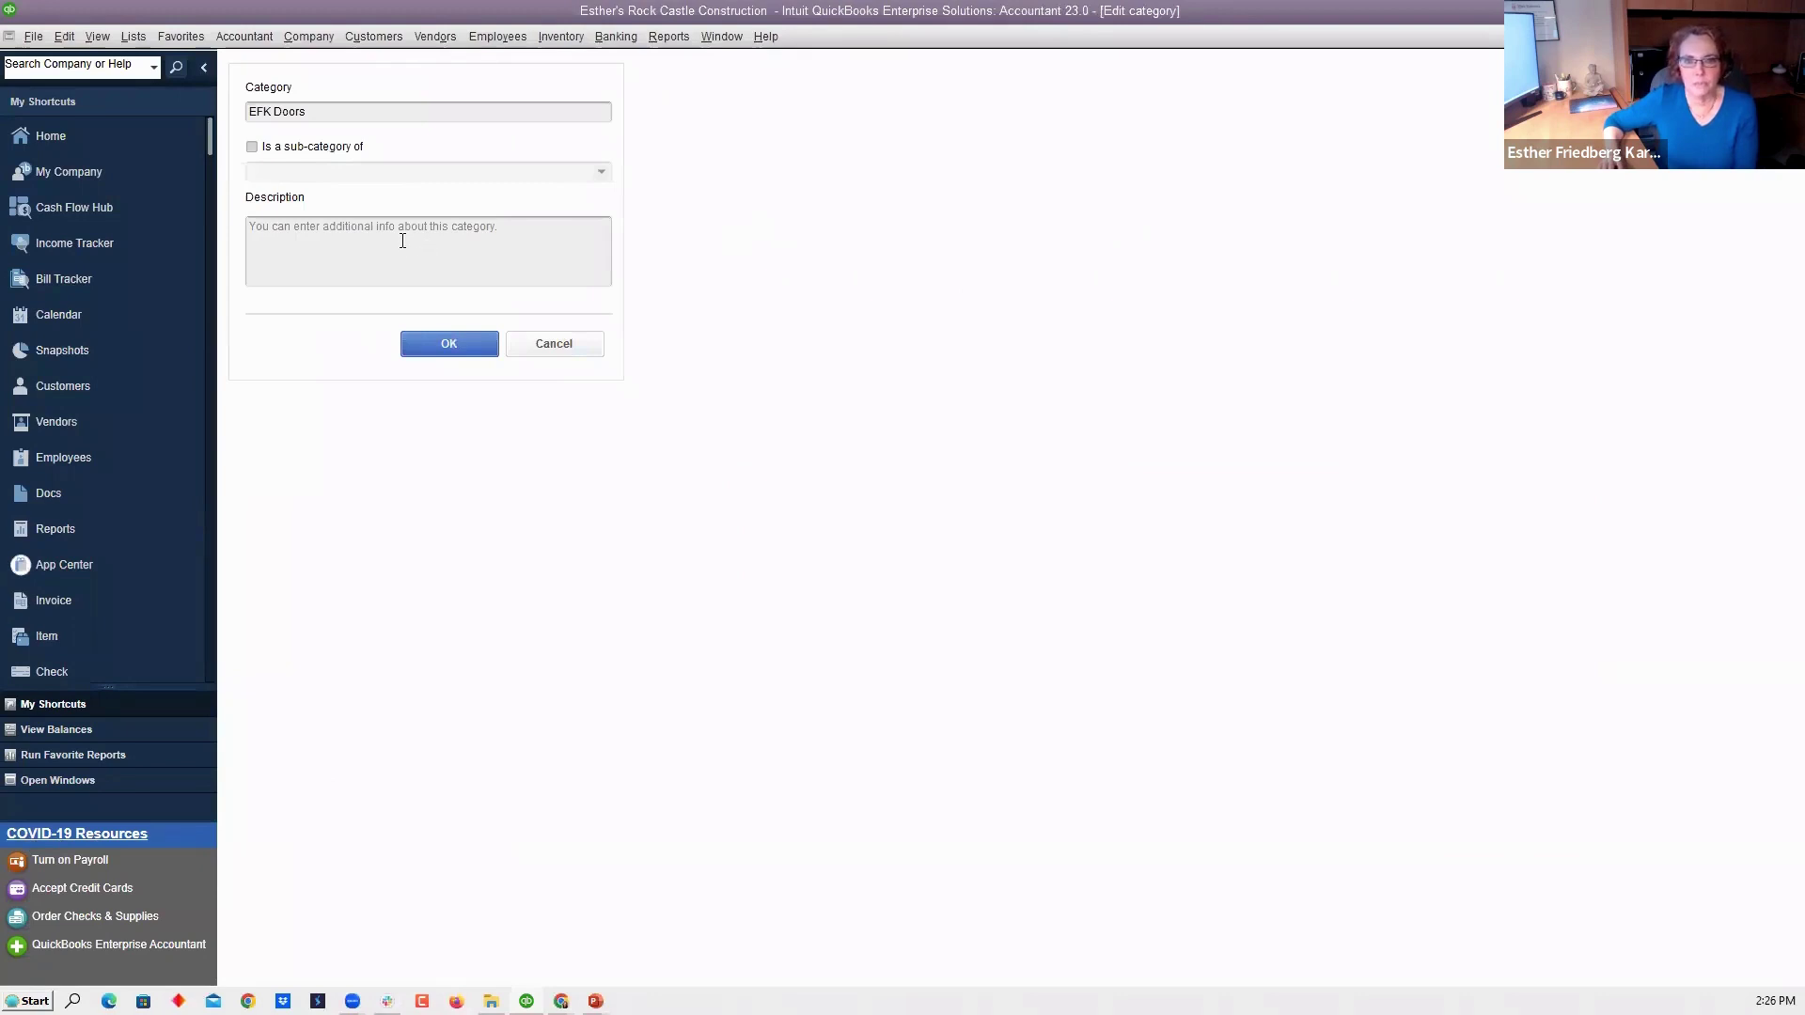
left_click(403, 240)
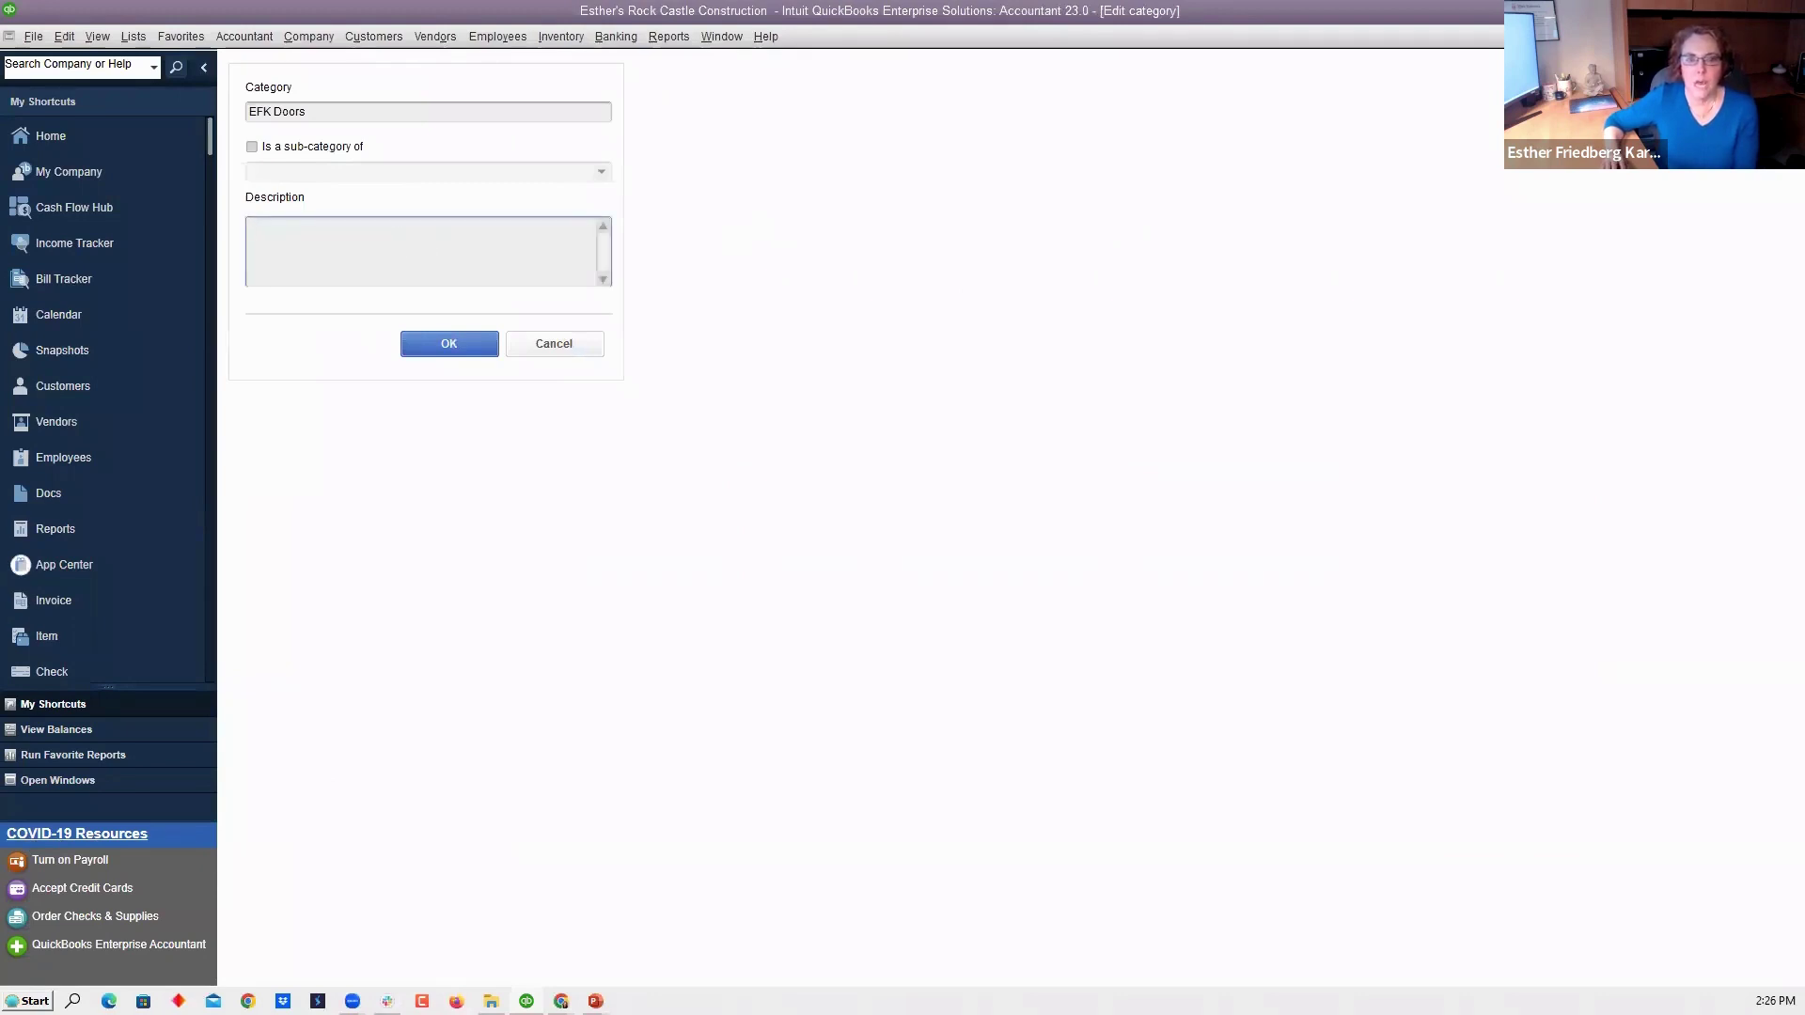
left_click(526, 344)
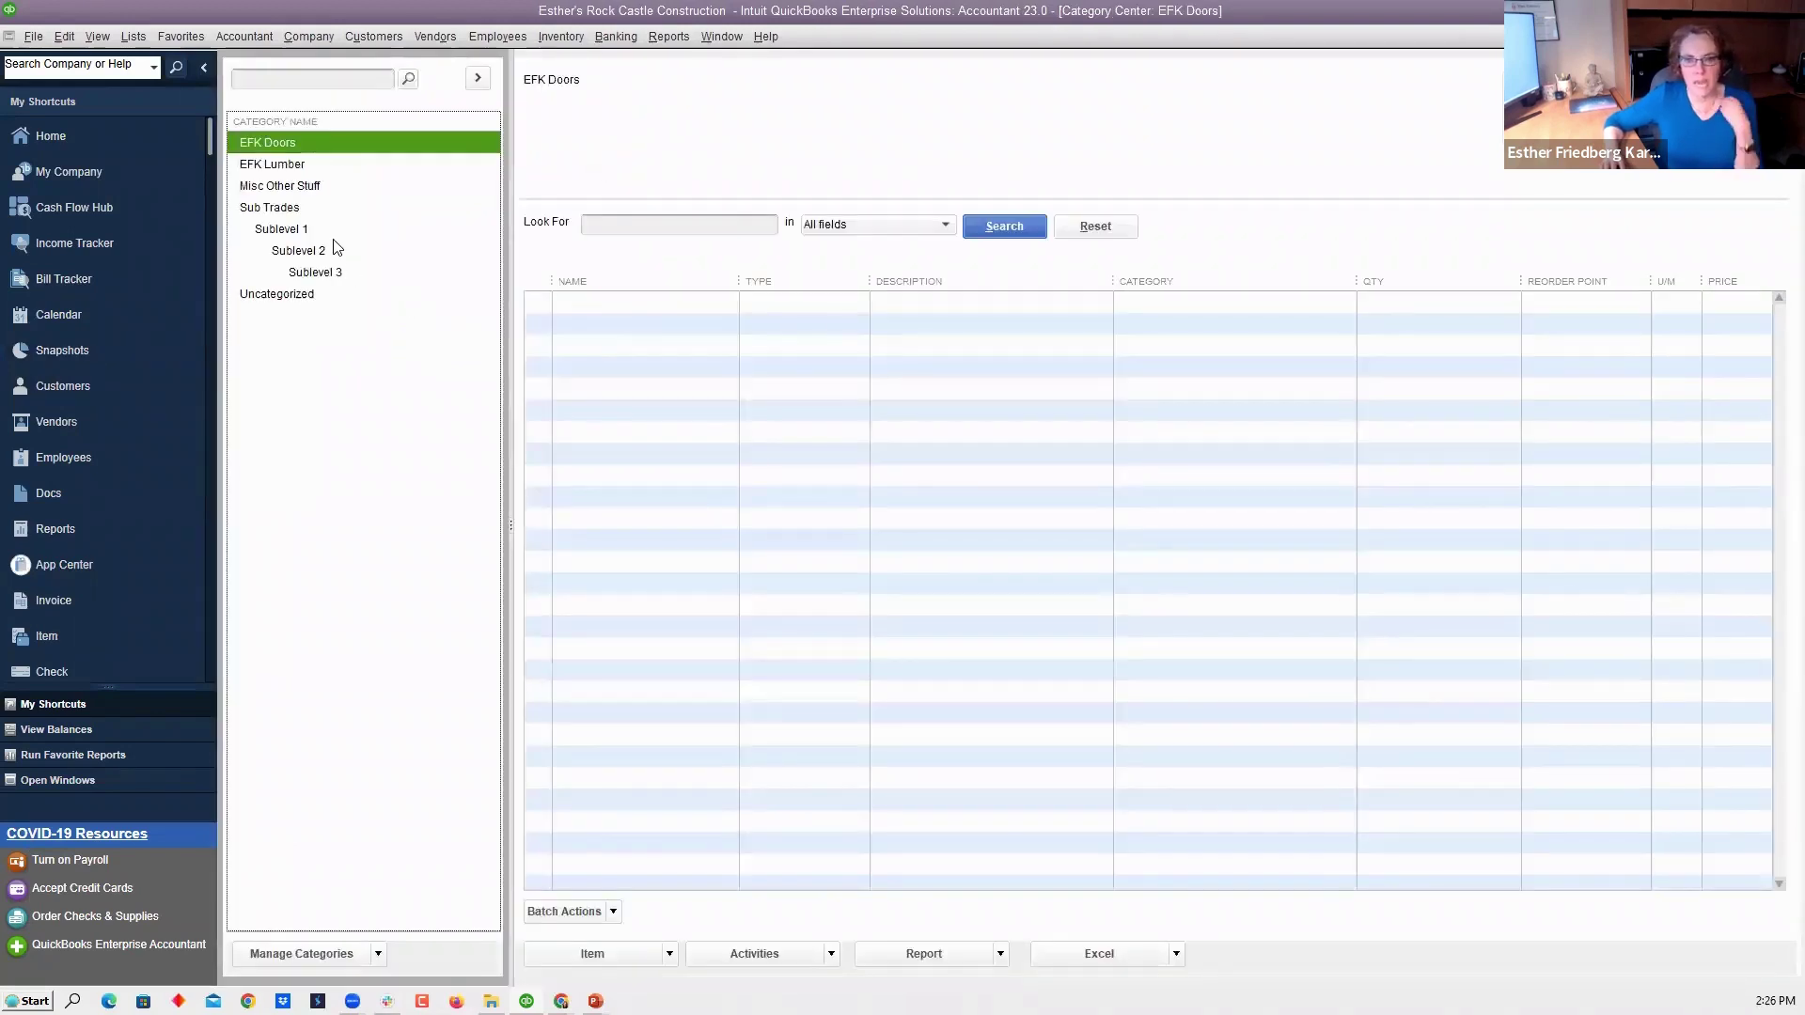
Start a new sub-category, check the parent category choices, then discard it unsaved
left_click(377, 953)
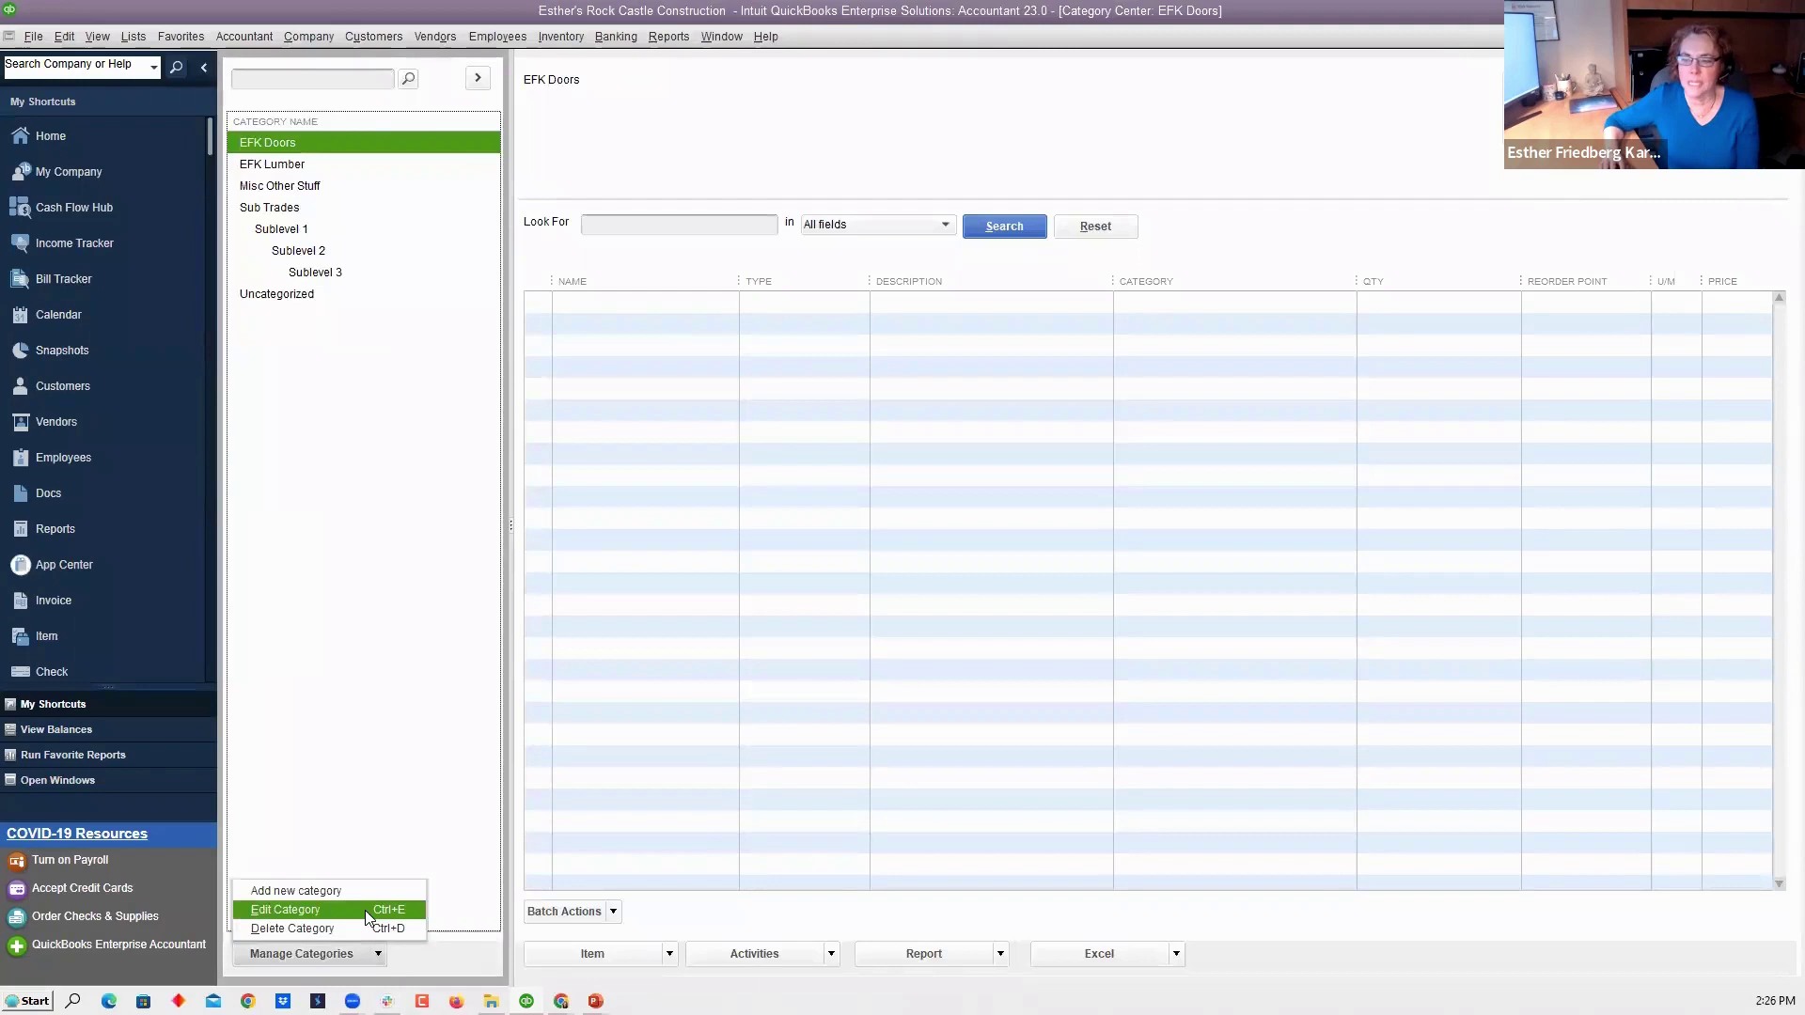
left_click(299, 890)
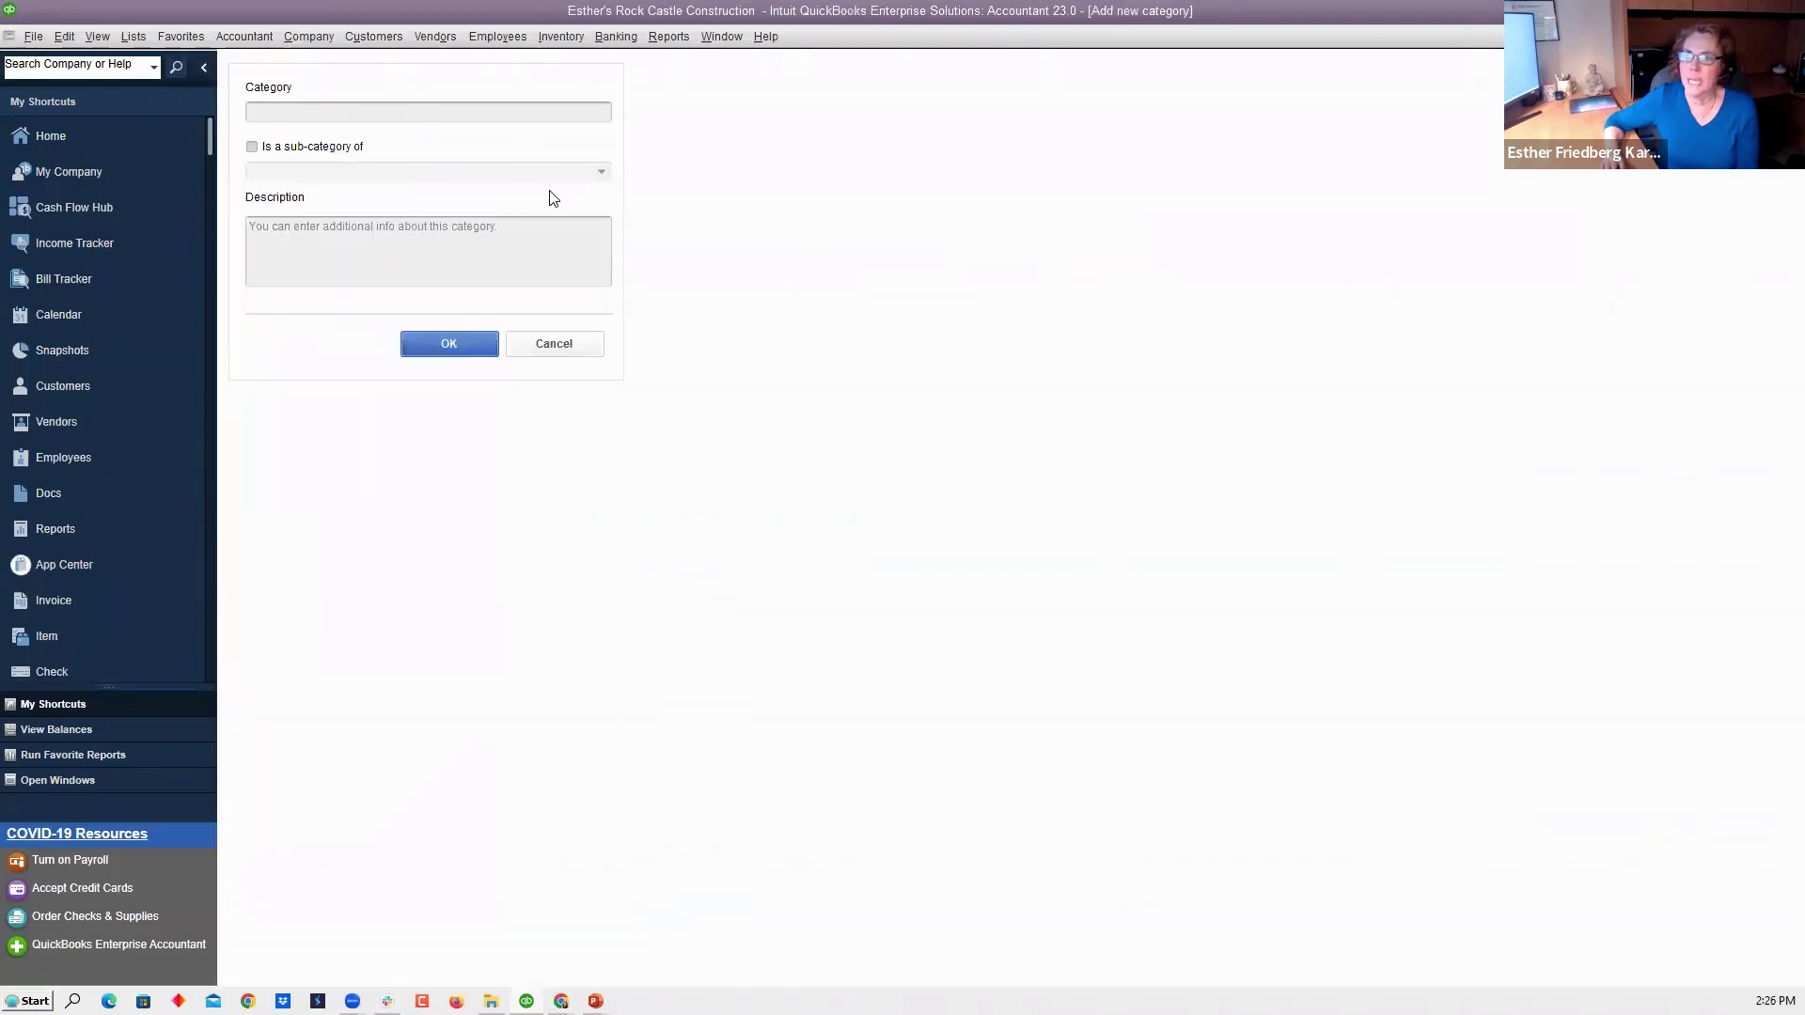
left_click(253, 148)
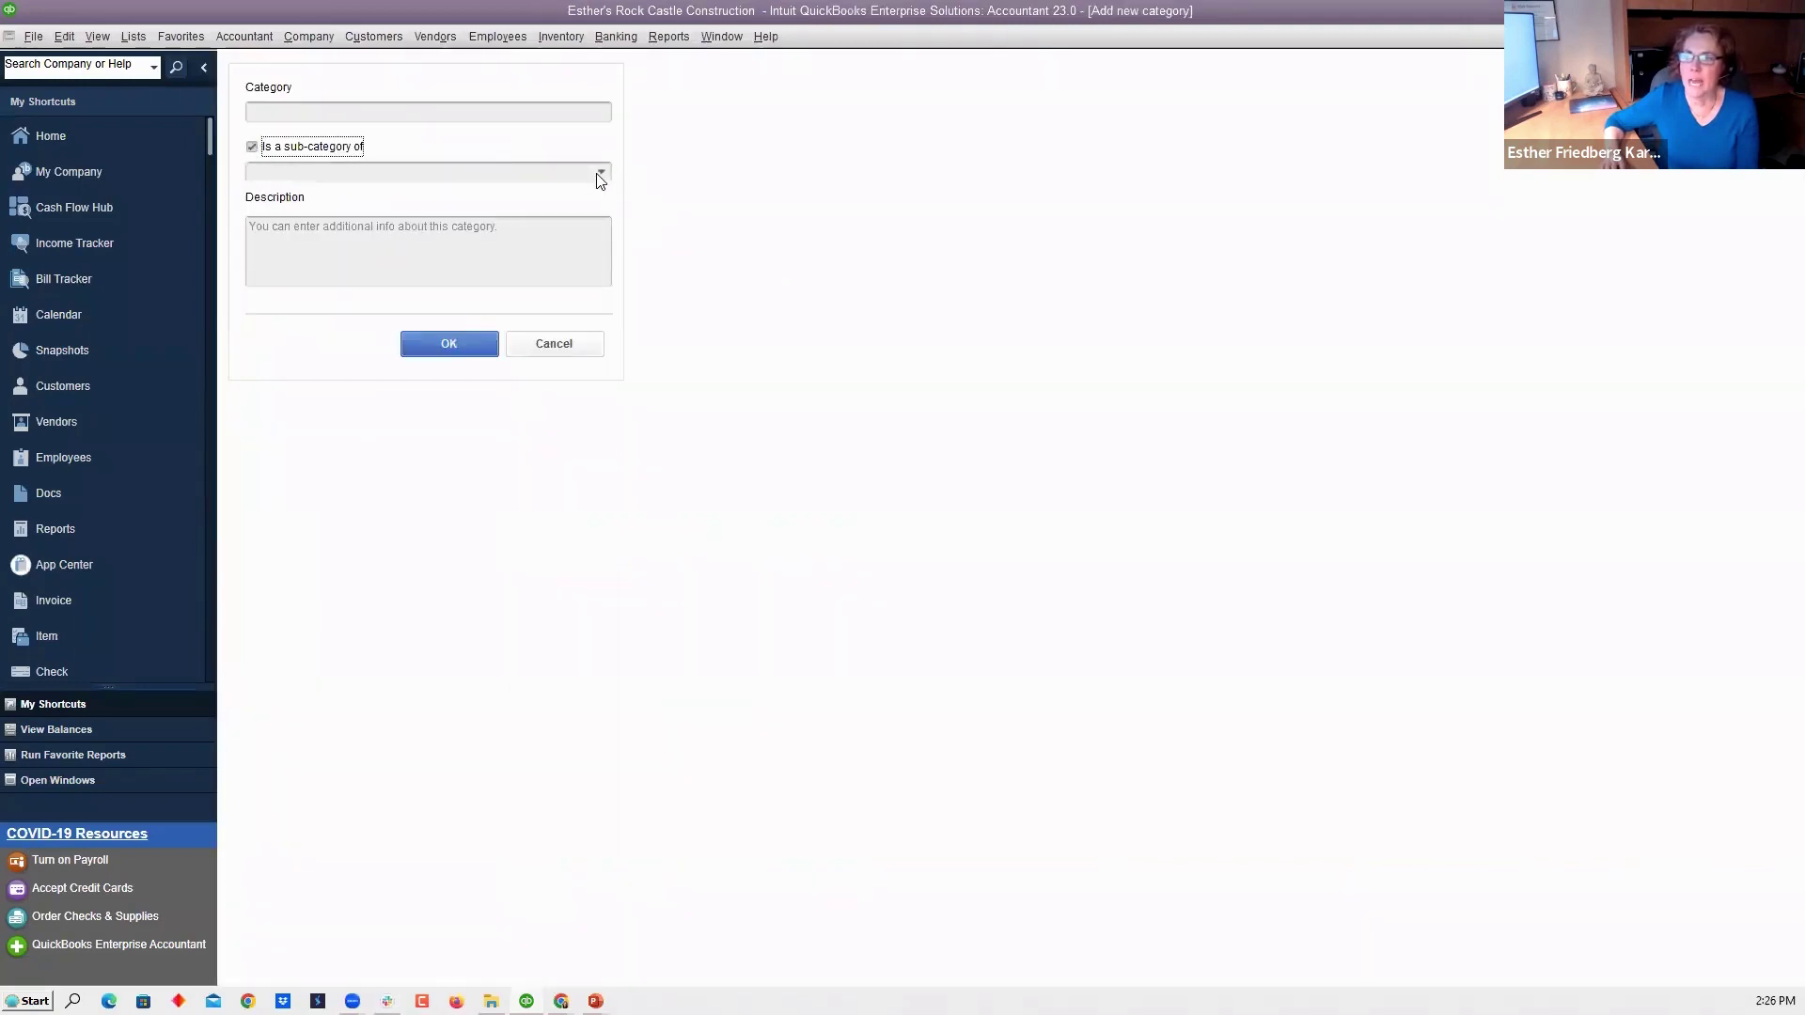
left_click(601, 175)
left_click(601, 175)
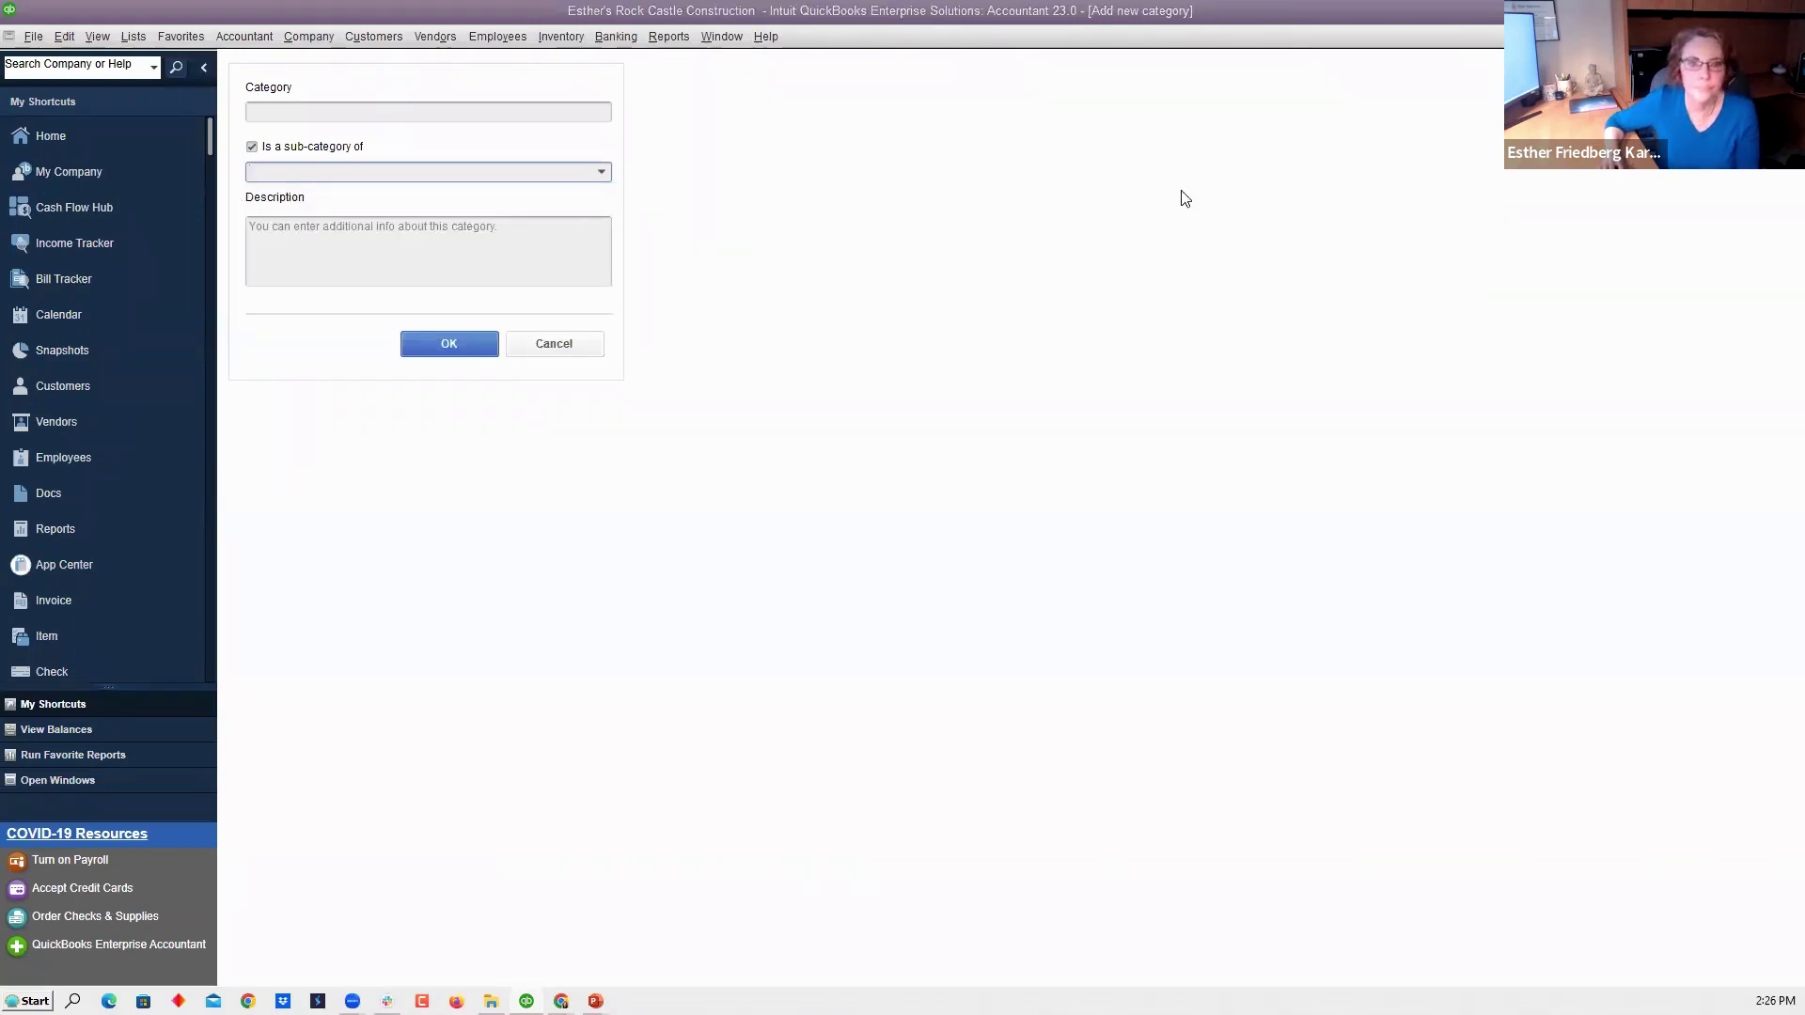
key("Escape")
left_click(900, 309)
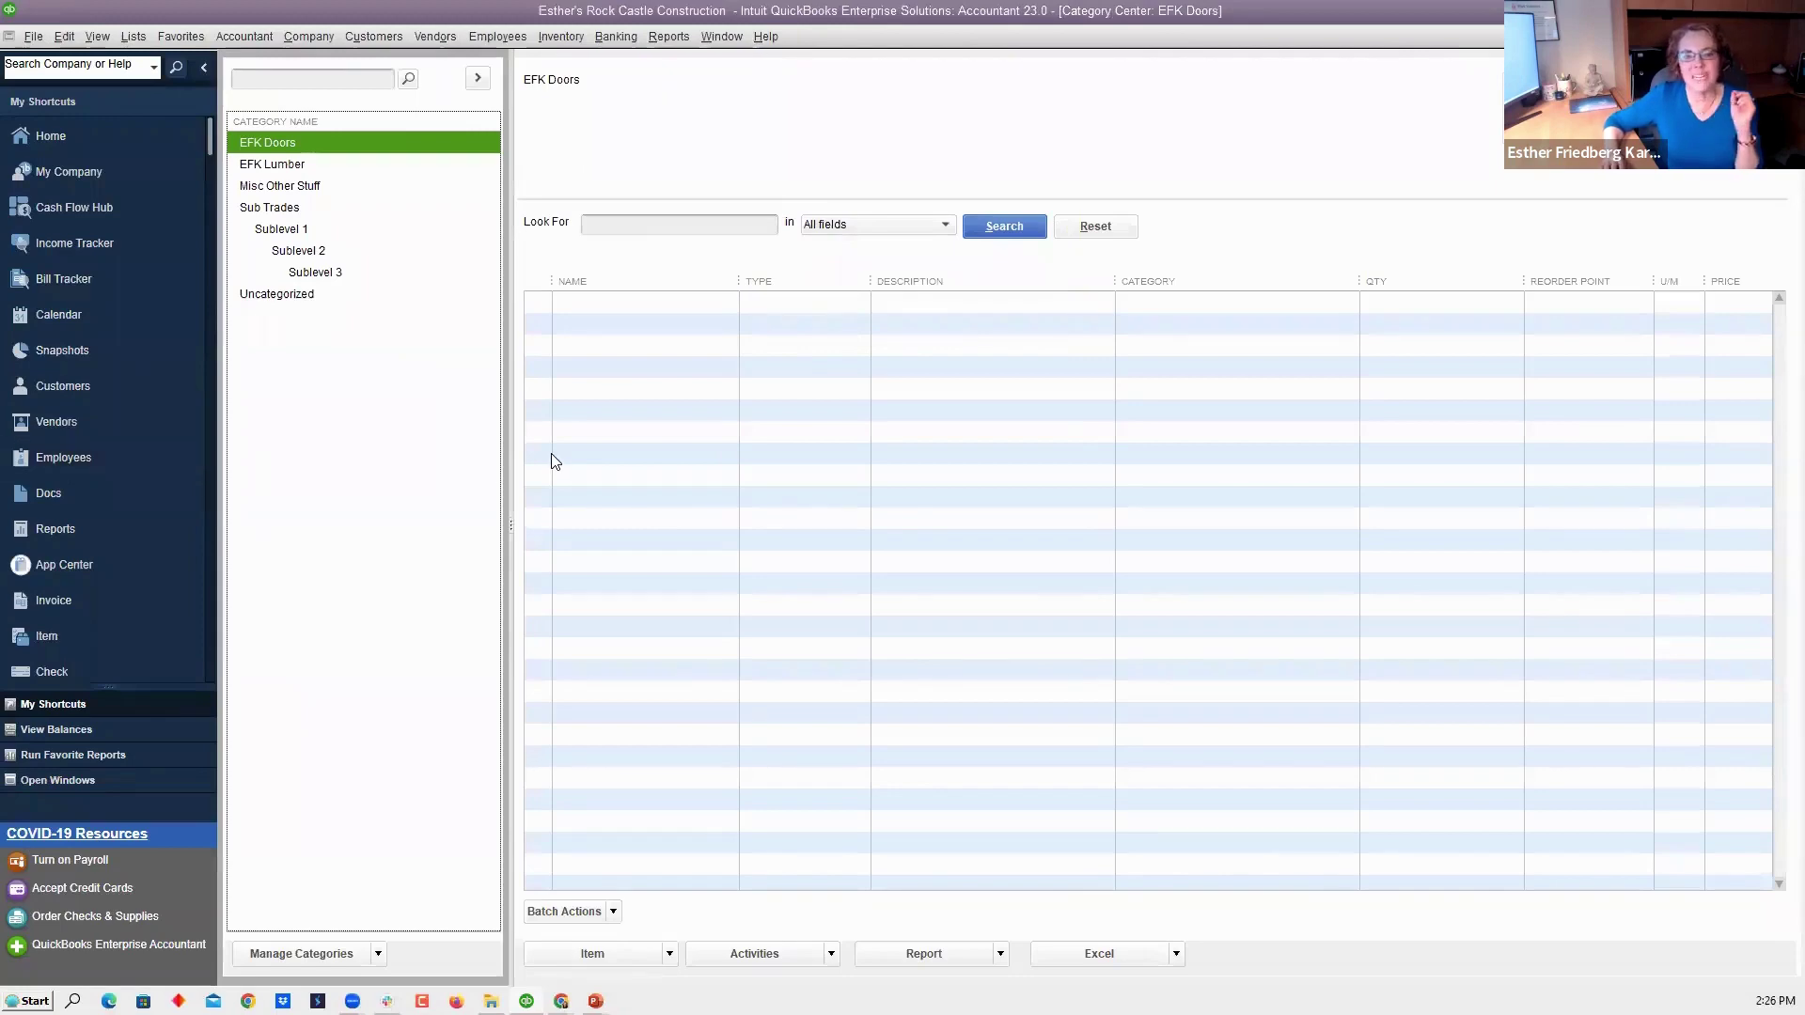
Show the Misc Other Stuff items and view its Add/Edit/Delete Category options without changes
right_click(248, 297)
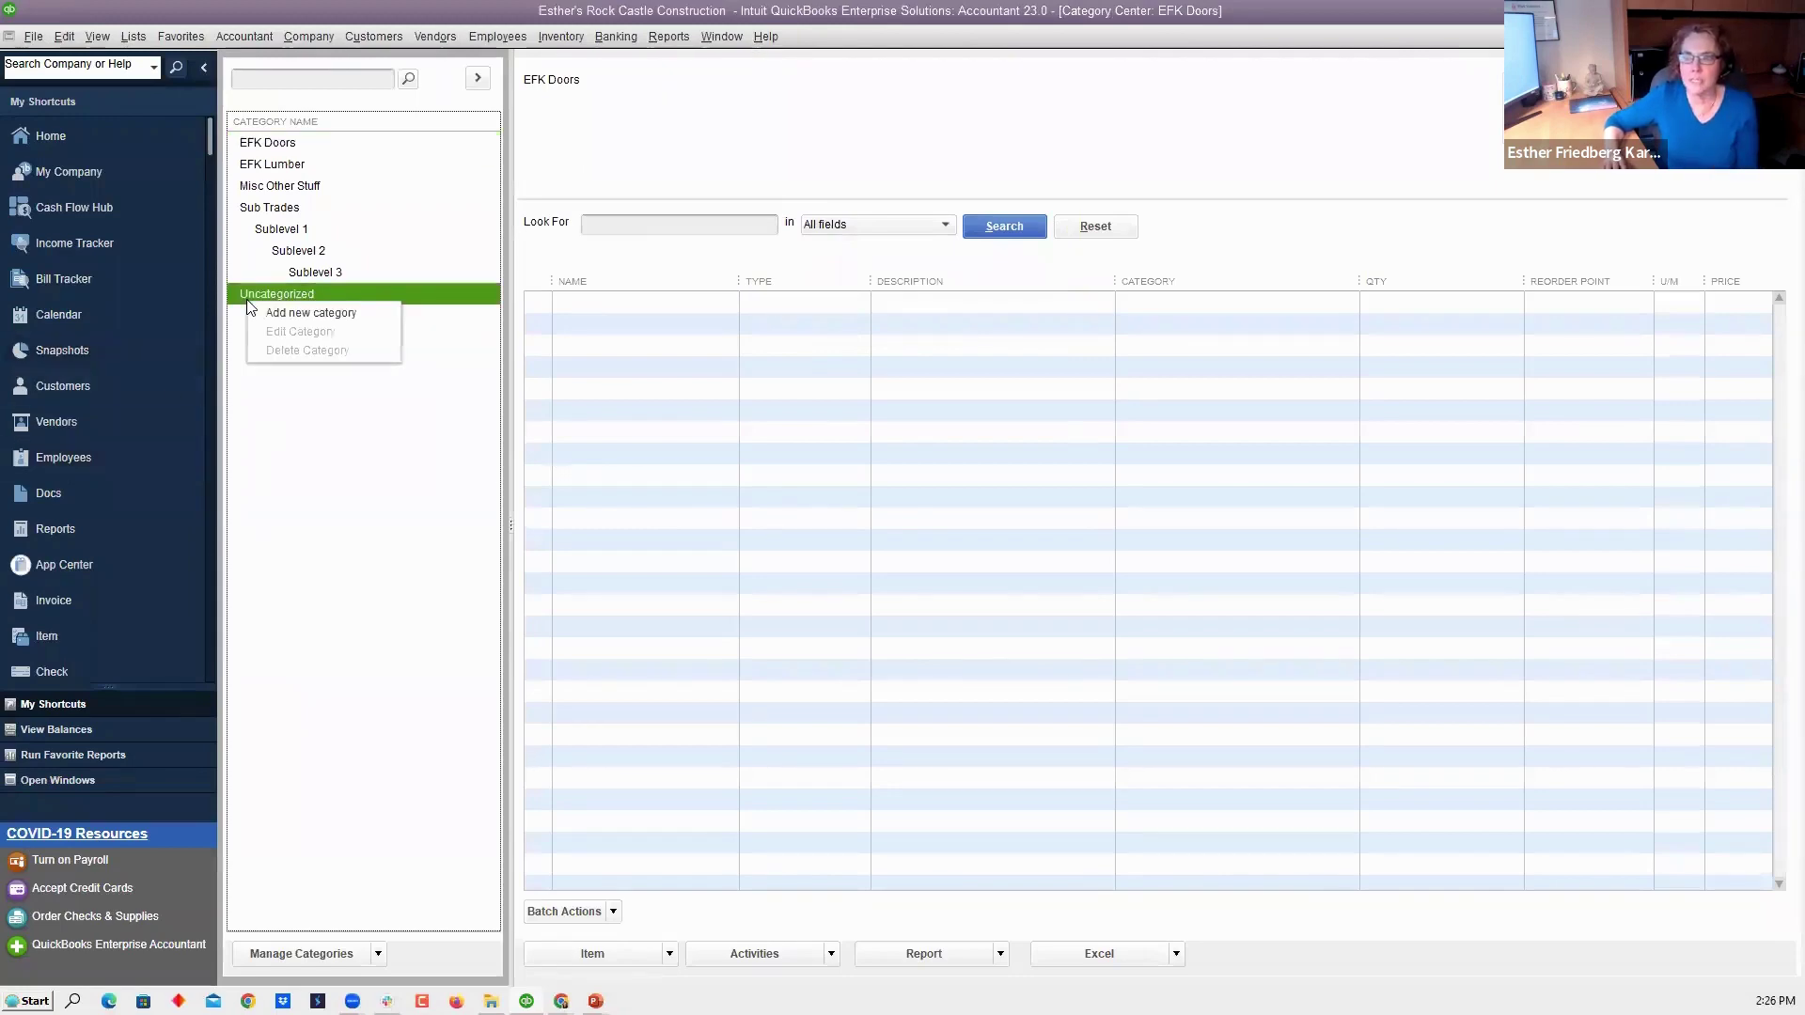
left_click(269, 187)
right_click(268, 189)
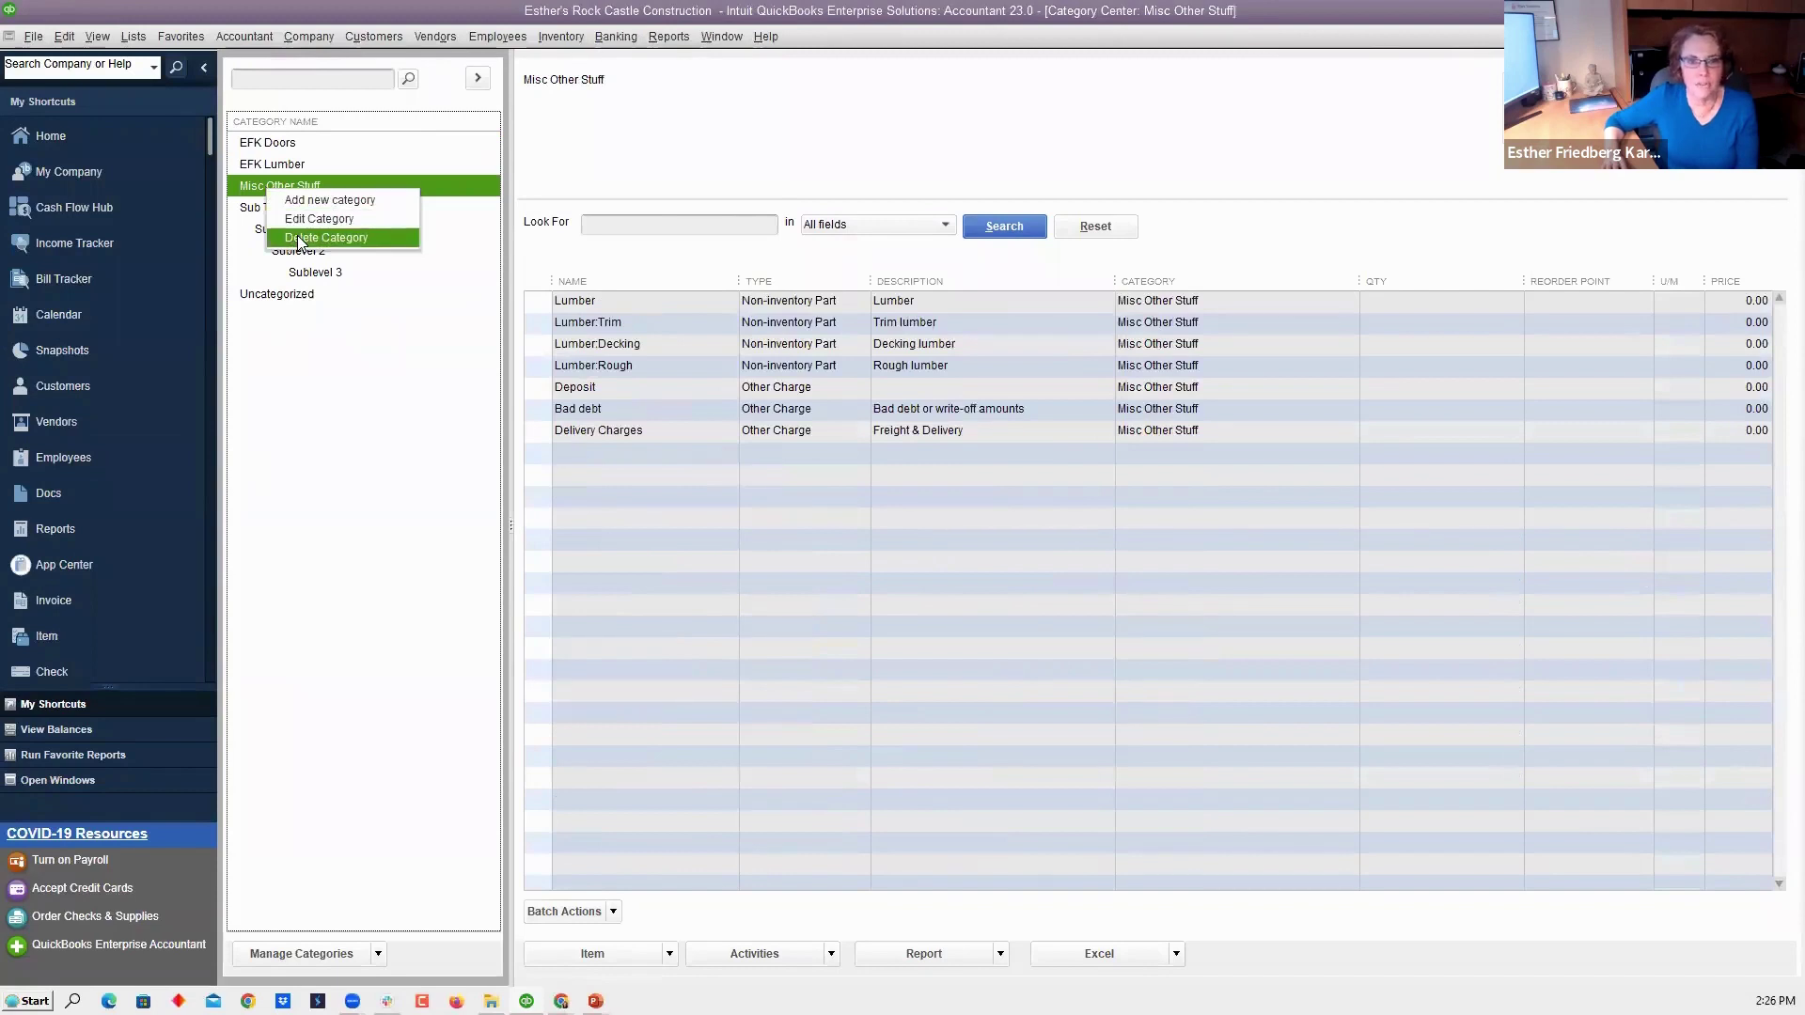
left_click(409, 598)
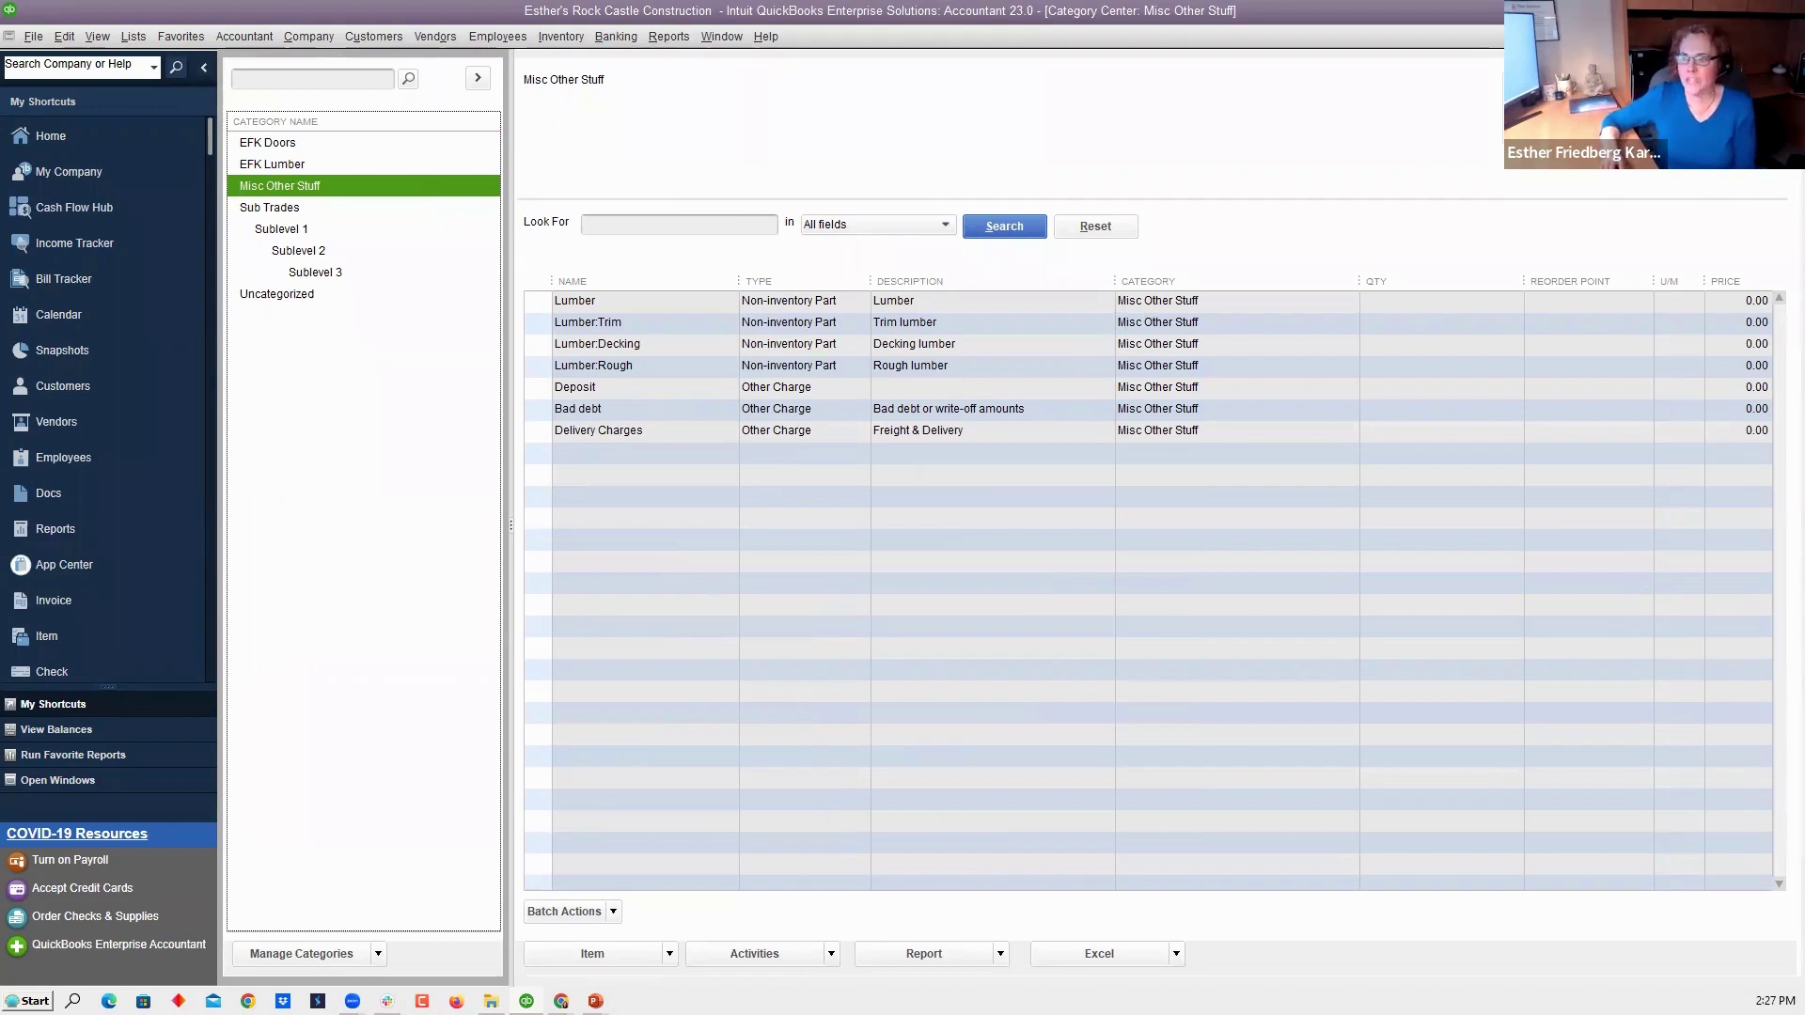
In Uncategorized, tick Wood Door and begin a batch move to EFK Doors, then back out
left_click(288, 299)
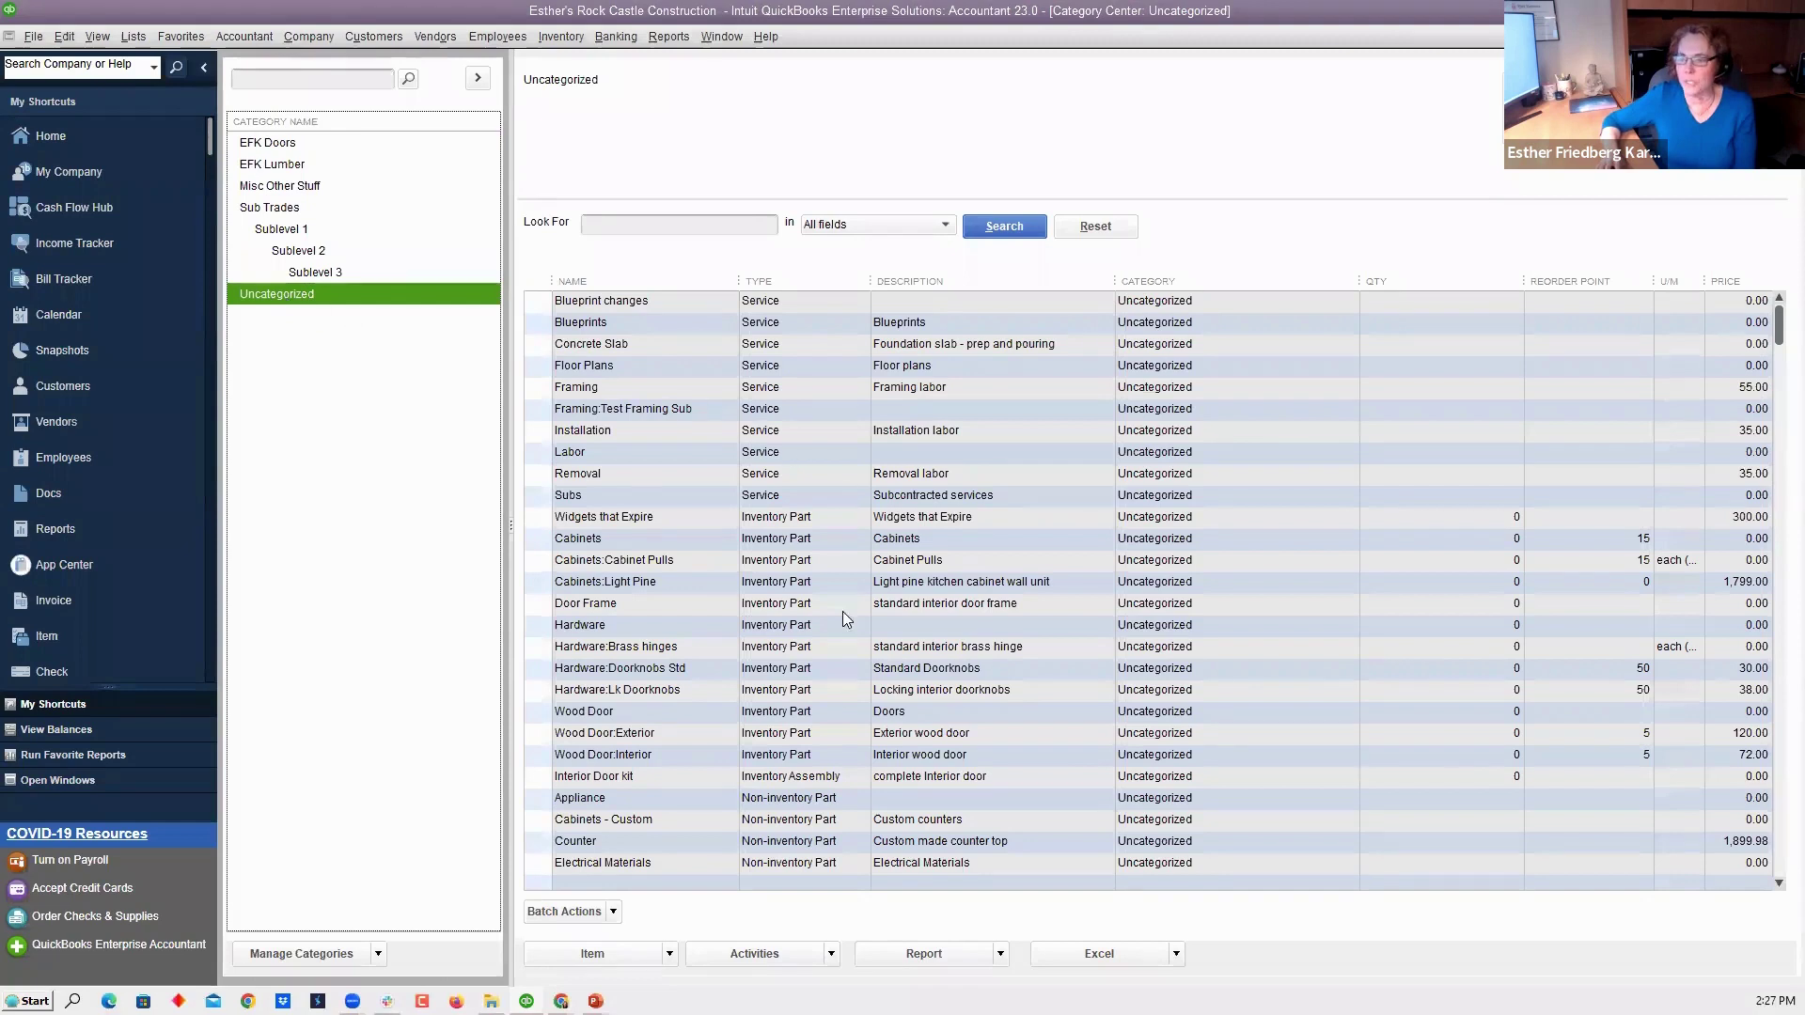
left_click(540, 712)
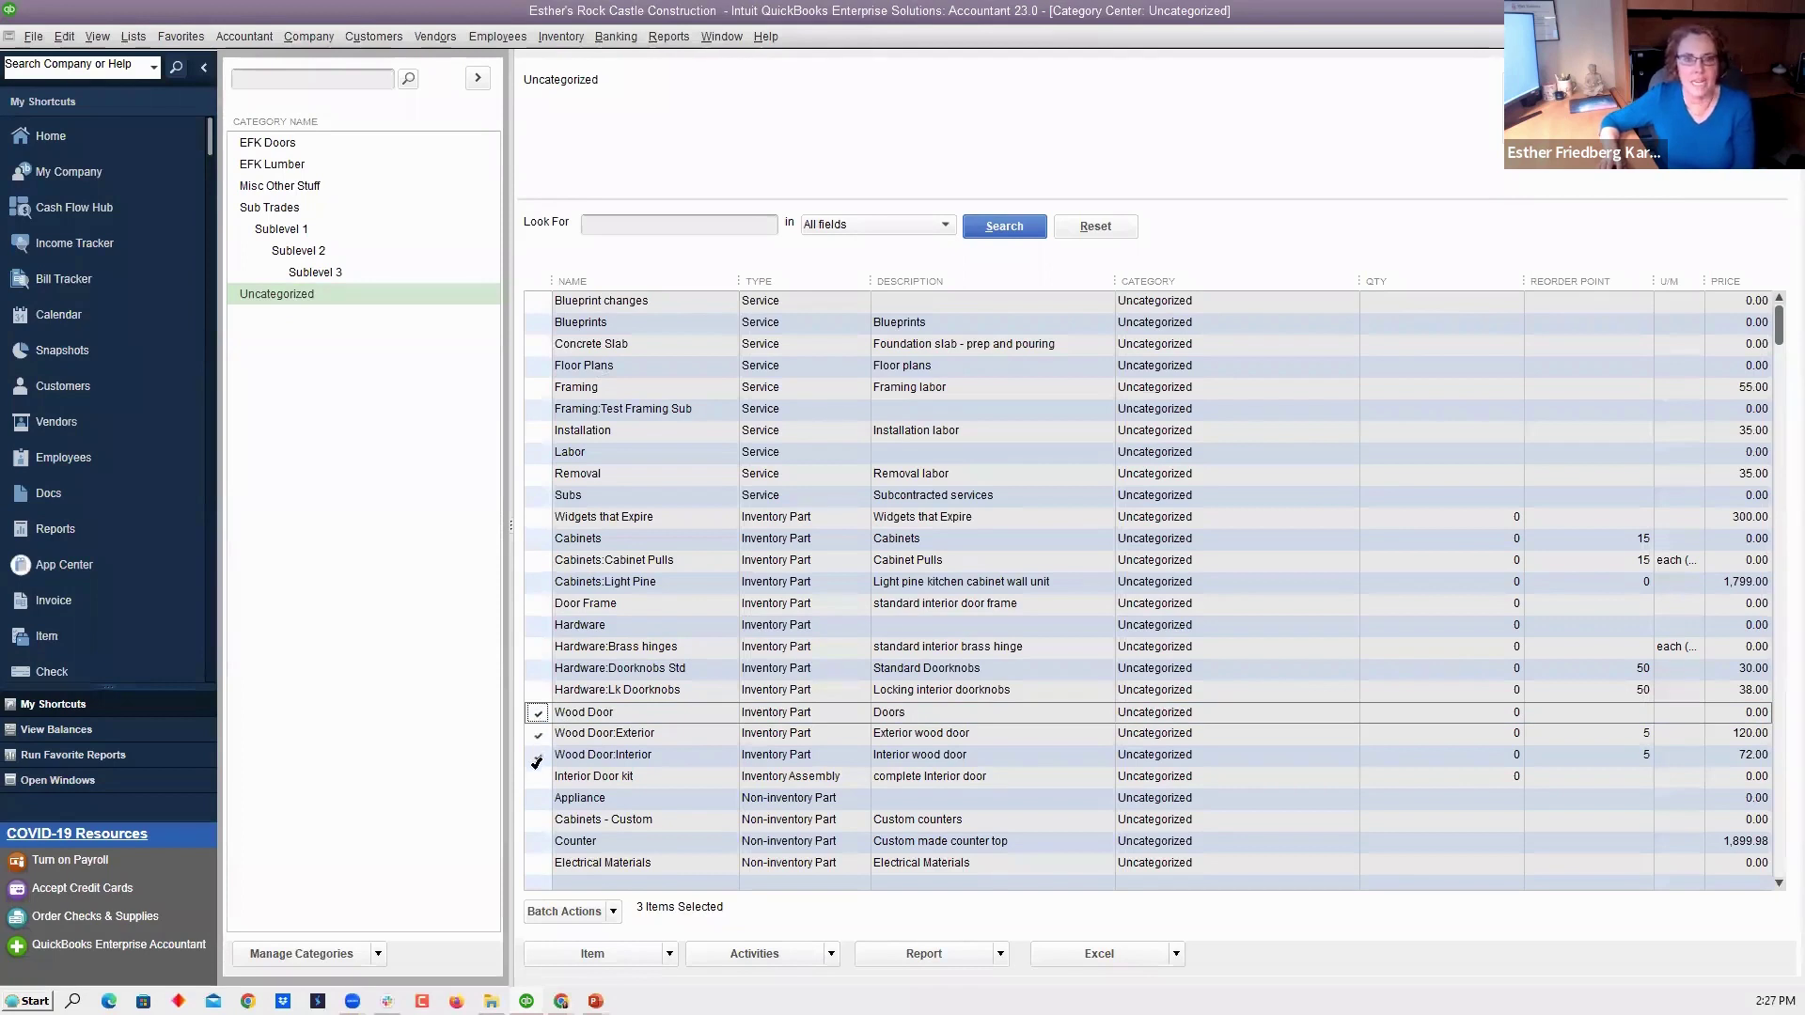
left_click(612, 913)
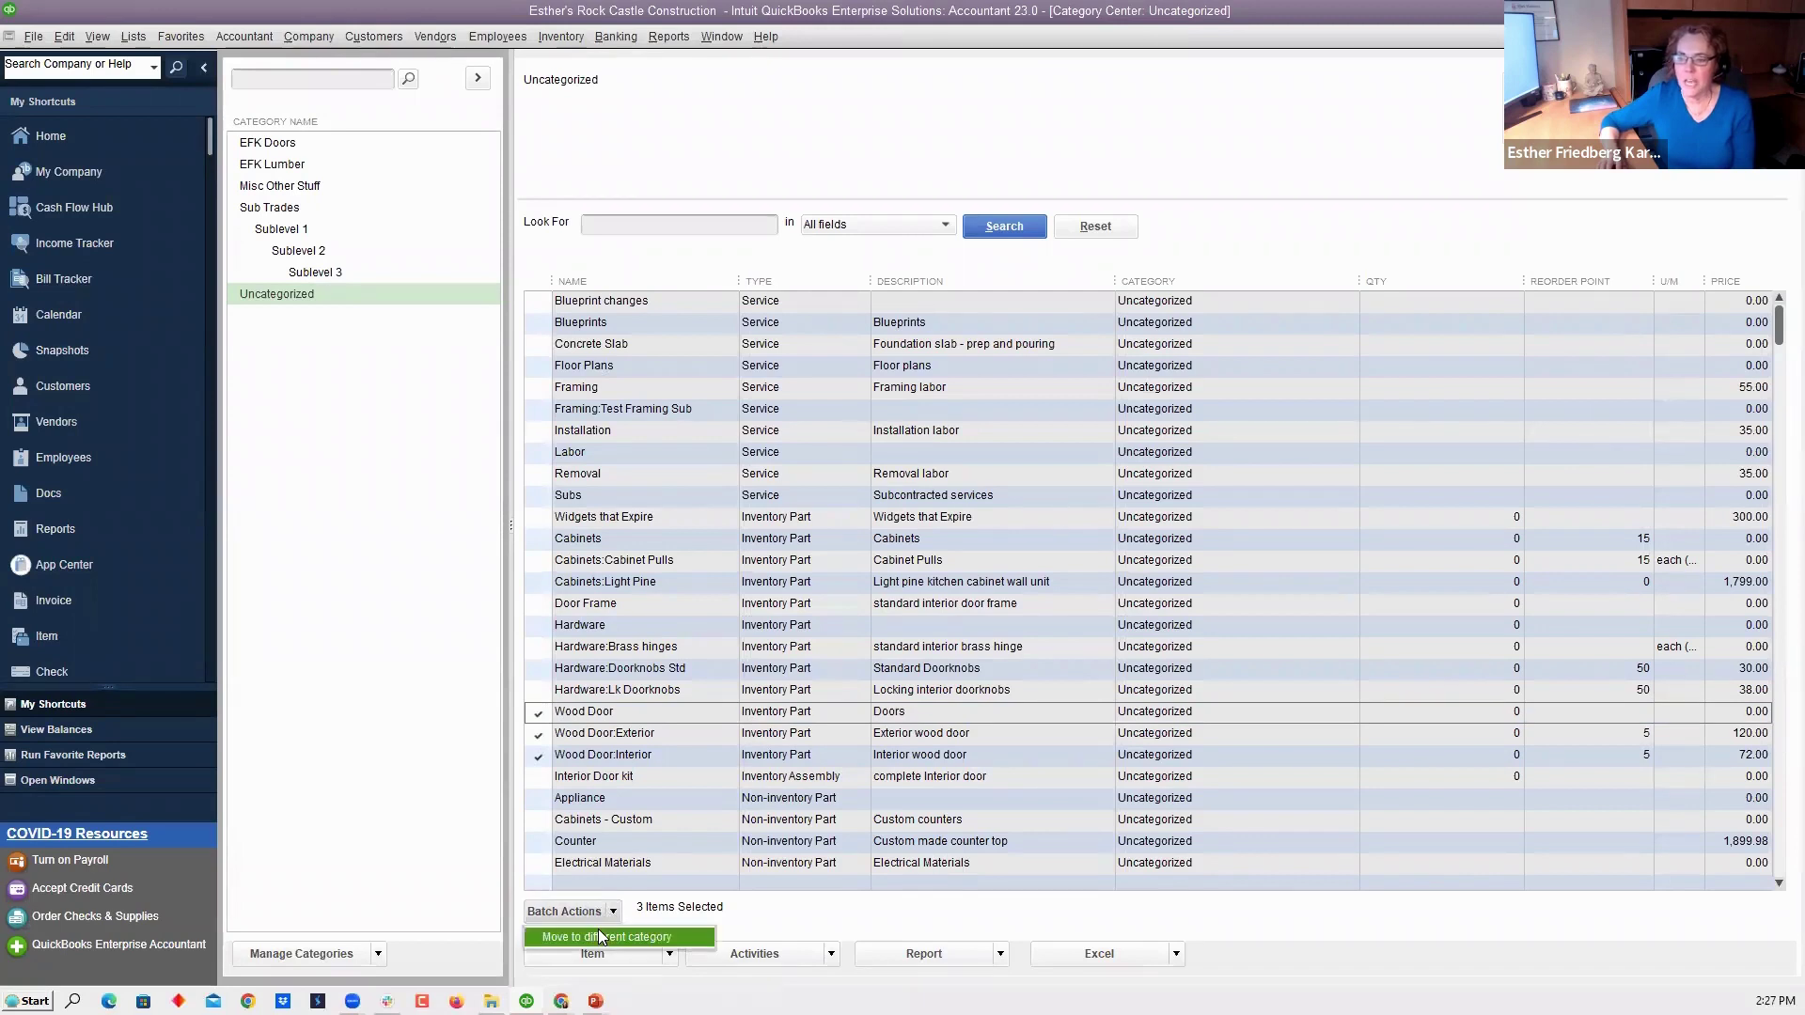
left_click(598, 929)
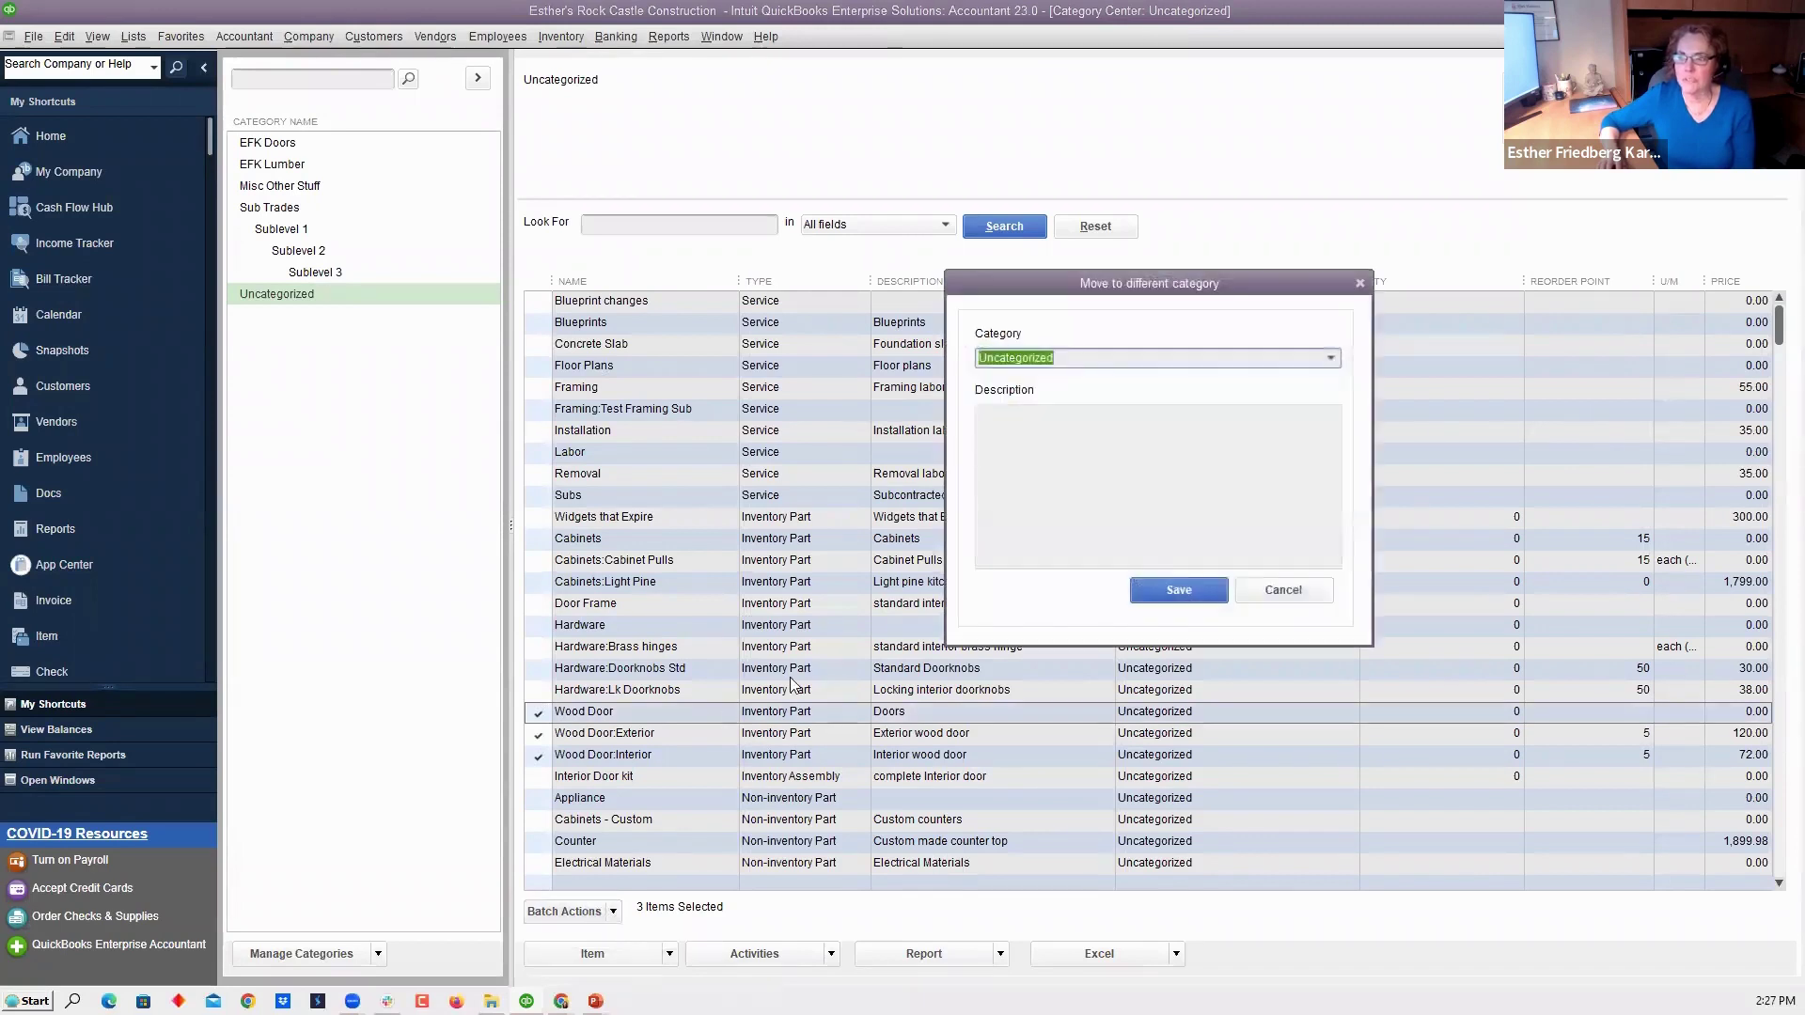
left_click(1330, 358)
left_click(1016, 429)
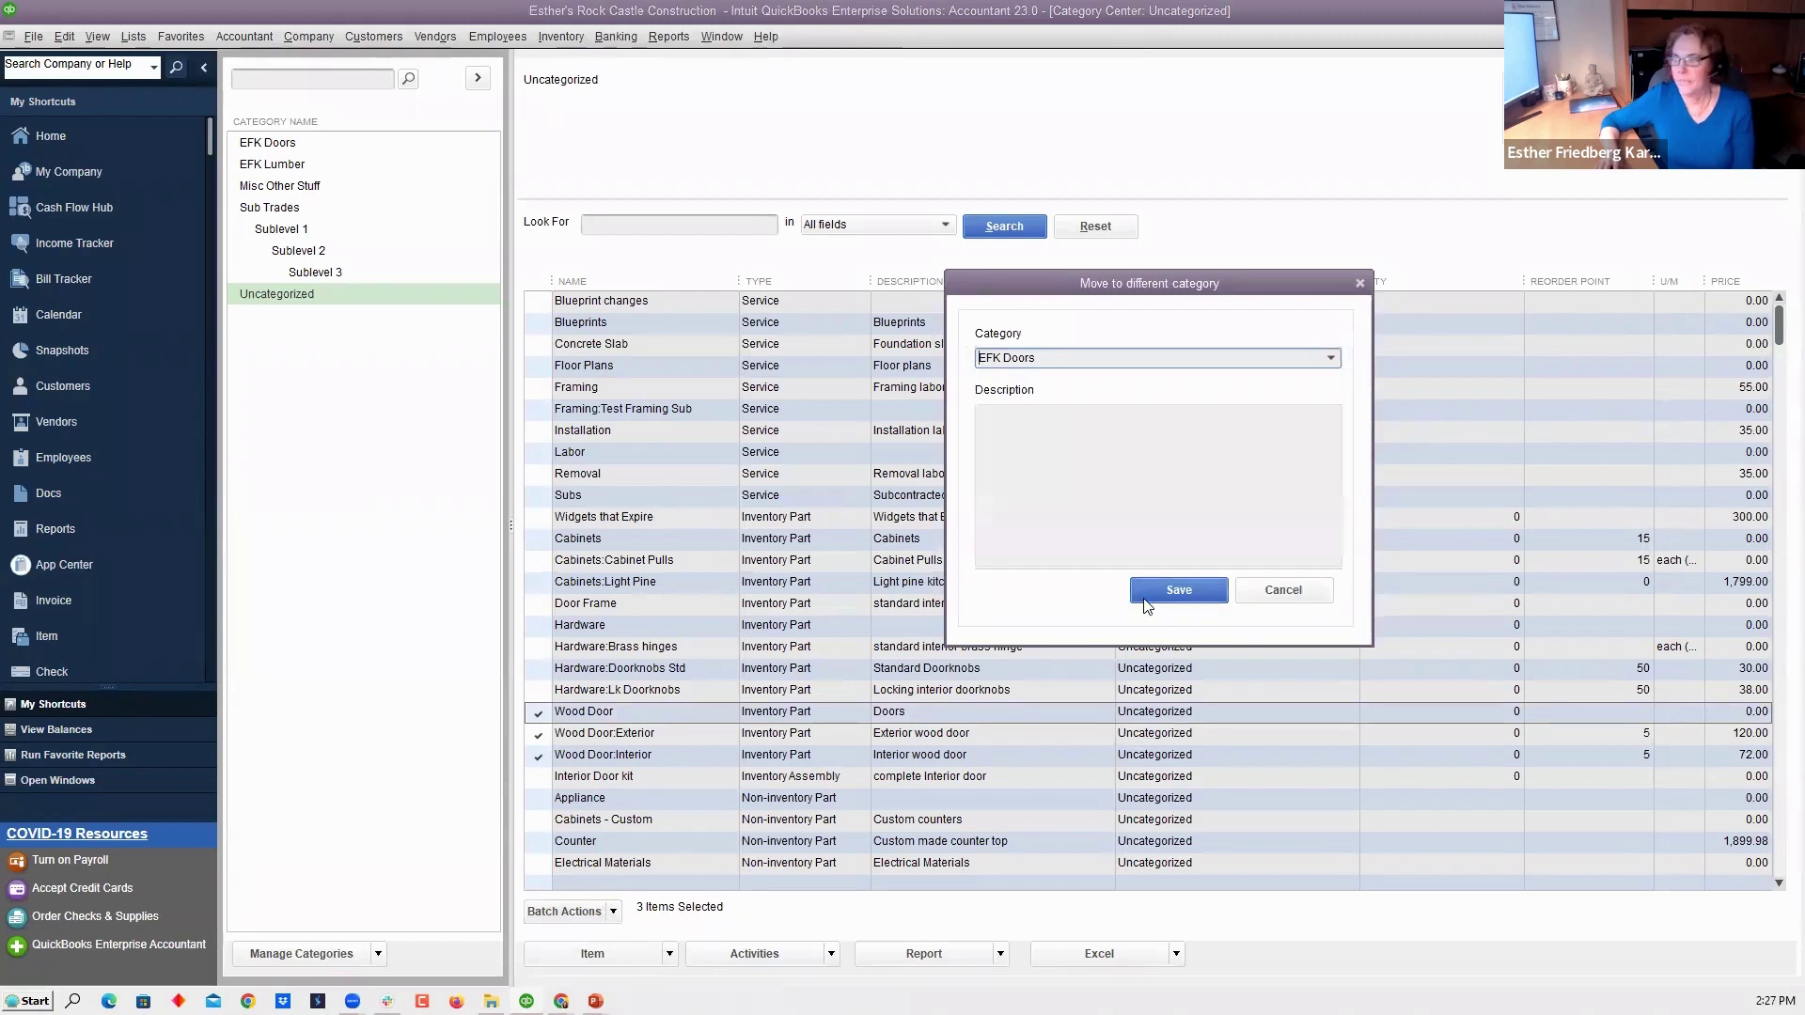
left_click(1282, 592)
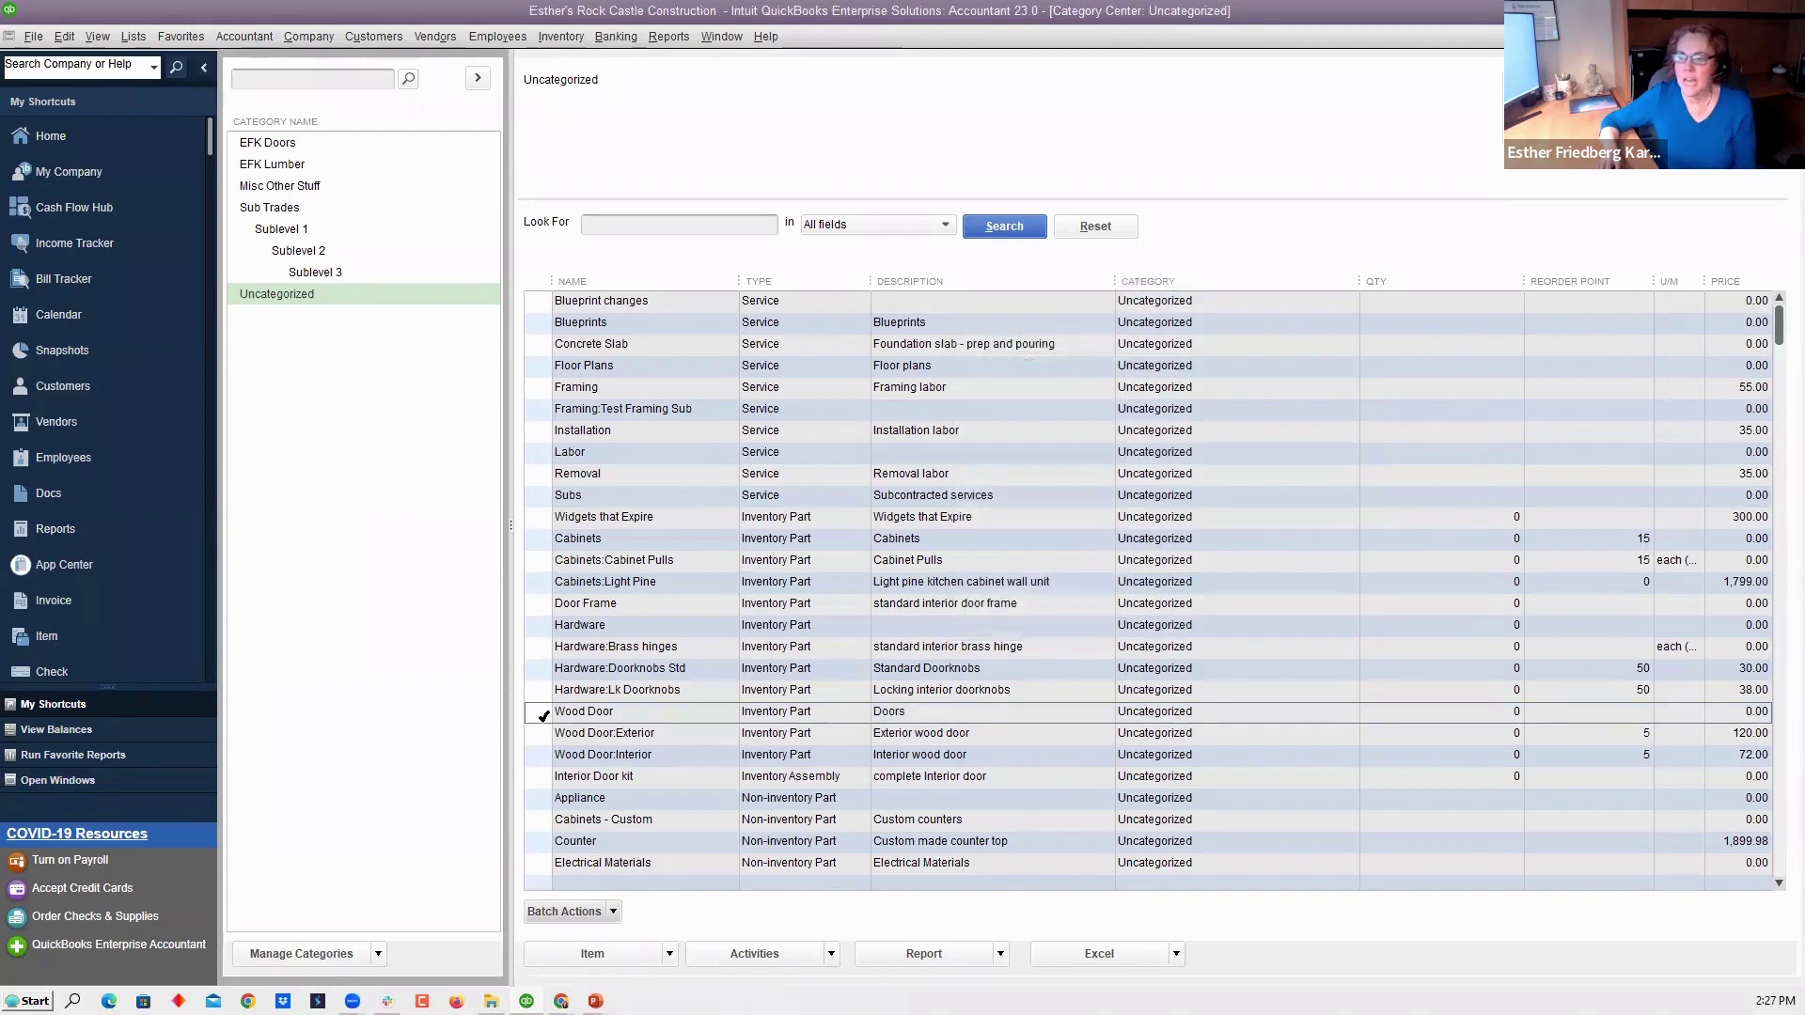
Tick Wood Door, Wood Door:Exterior and Wood Door:Interior and save their move to EFK Doors
left_click(543, 740)
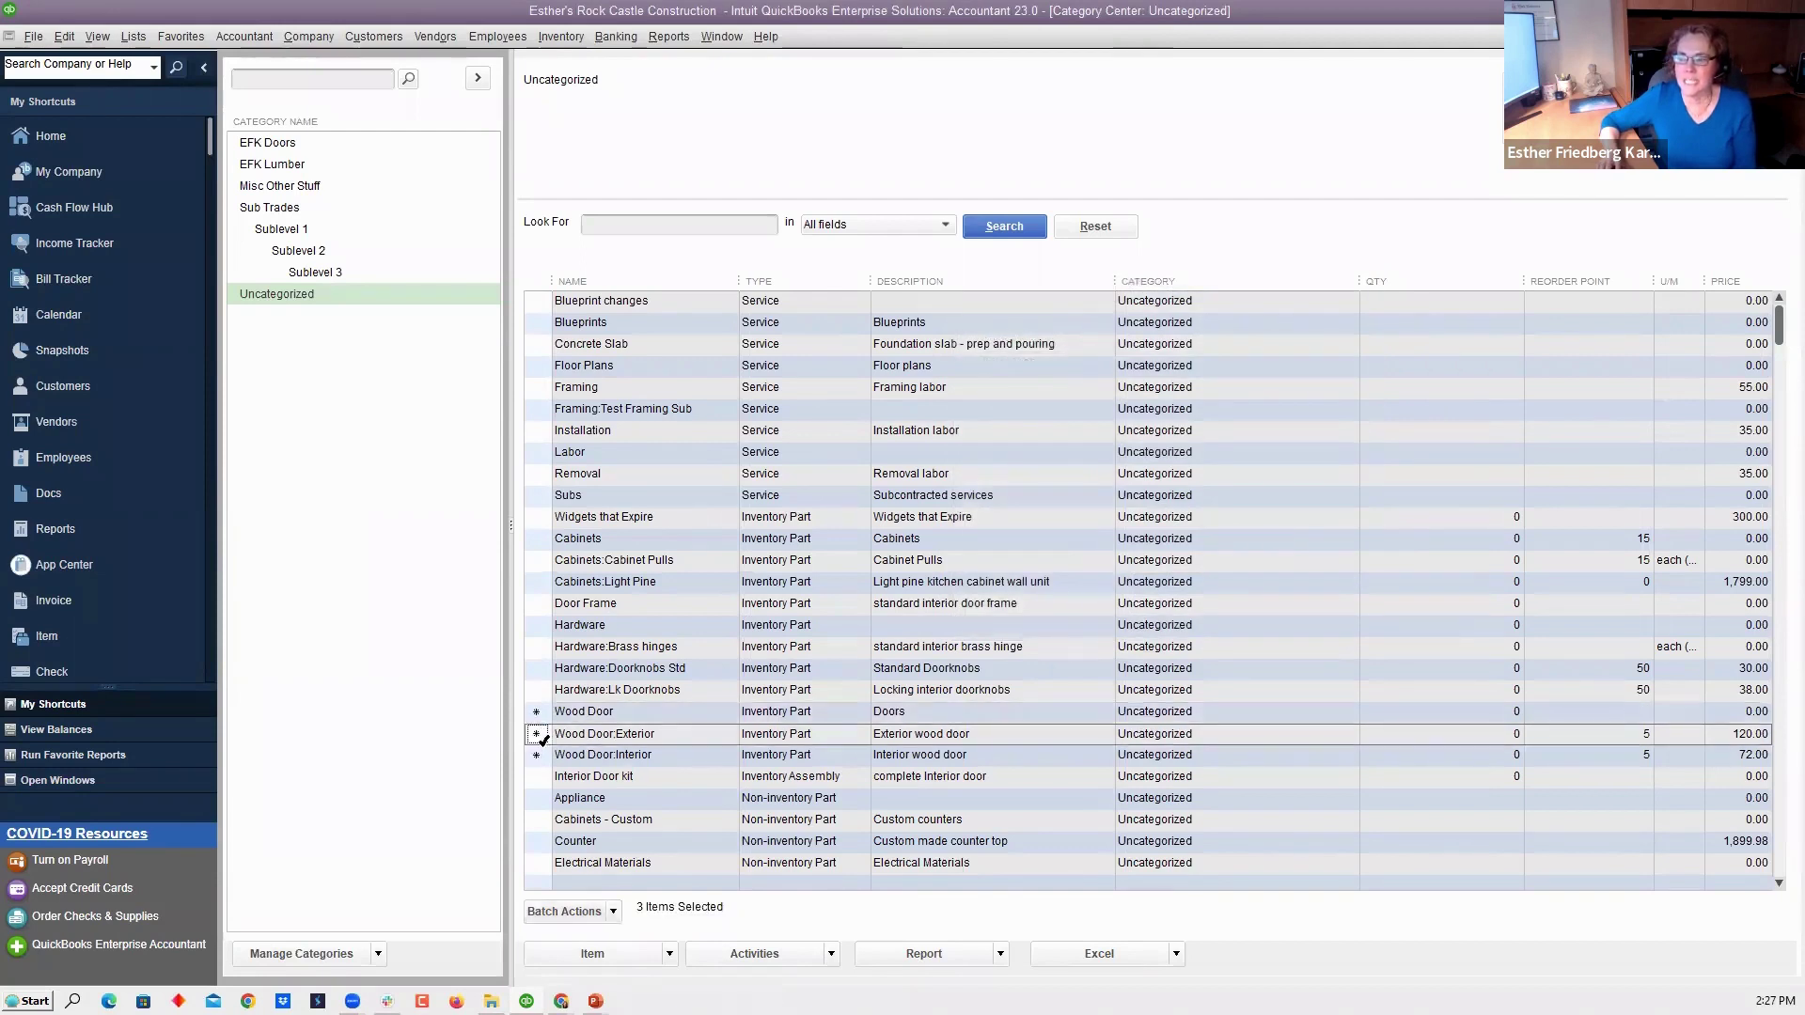
left_click(540, 754)
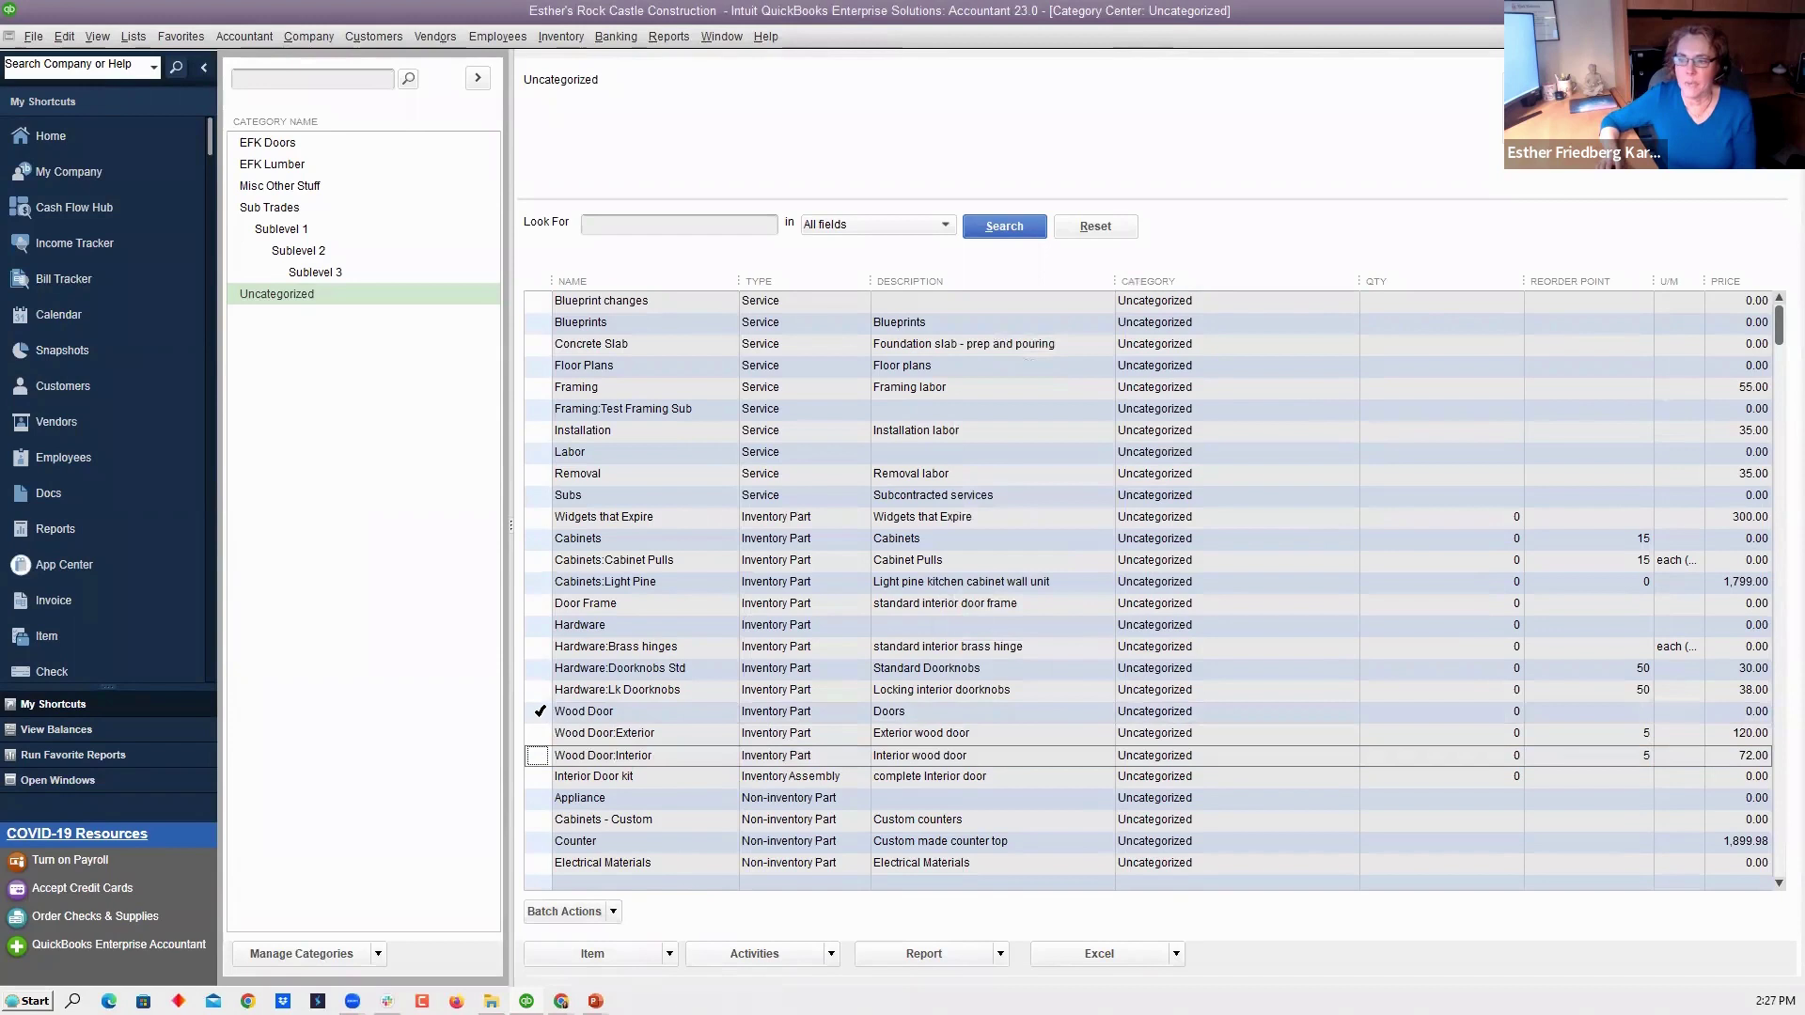
left_click(540, 712)
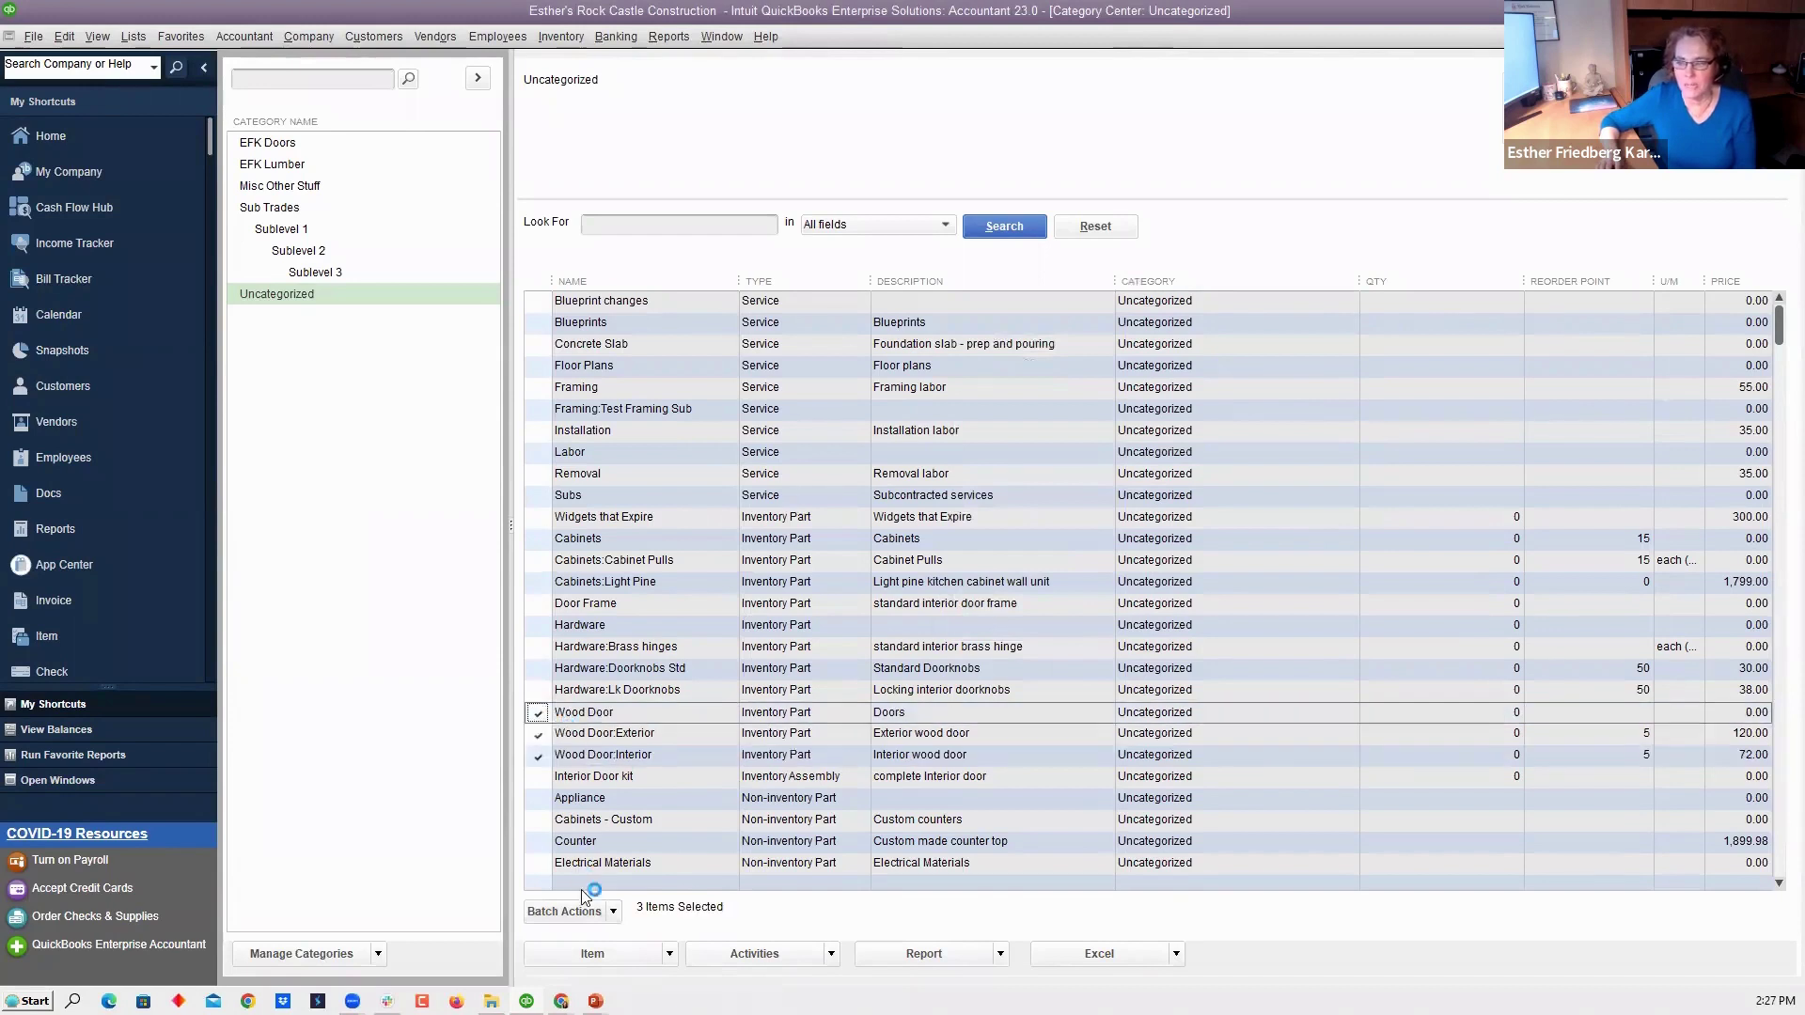
left_click(607, 911)
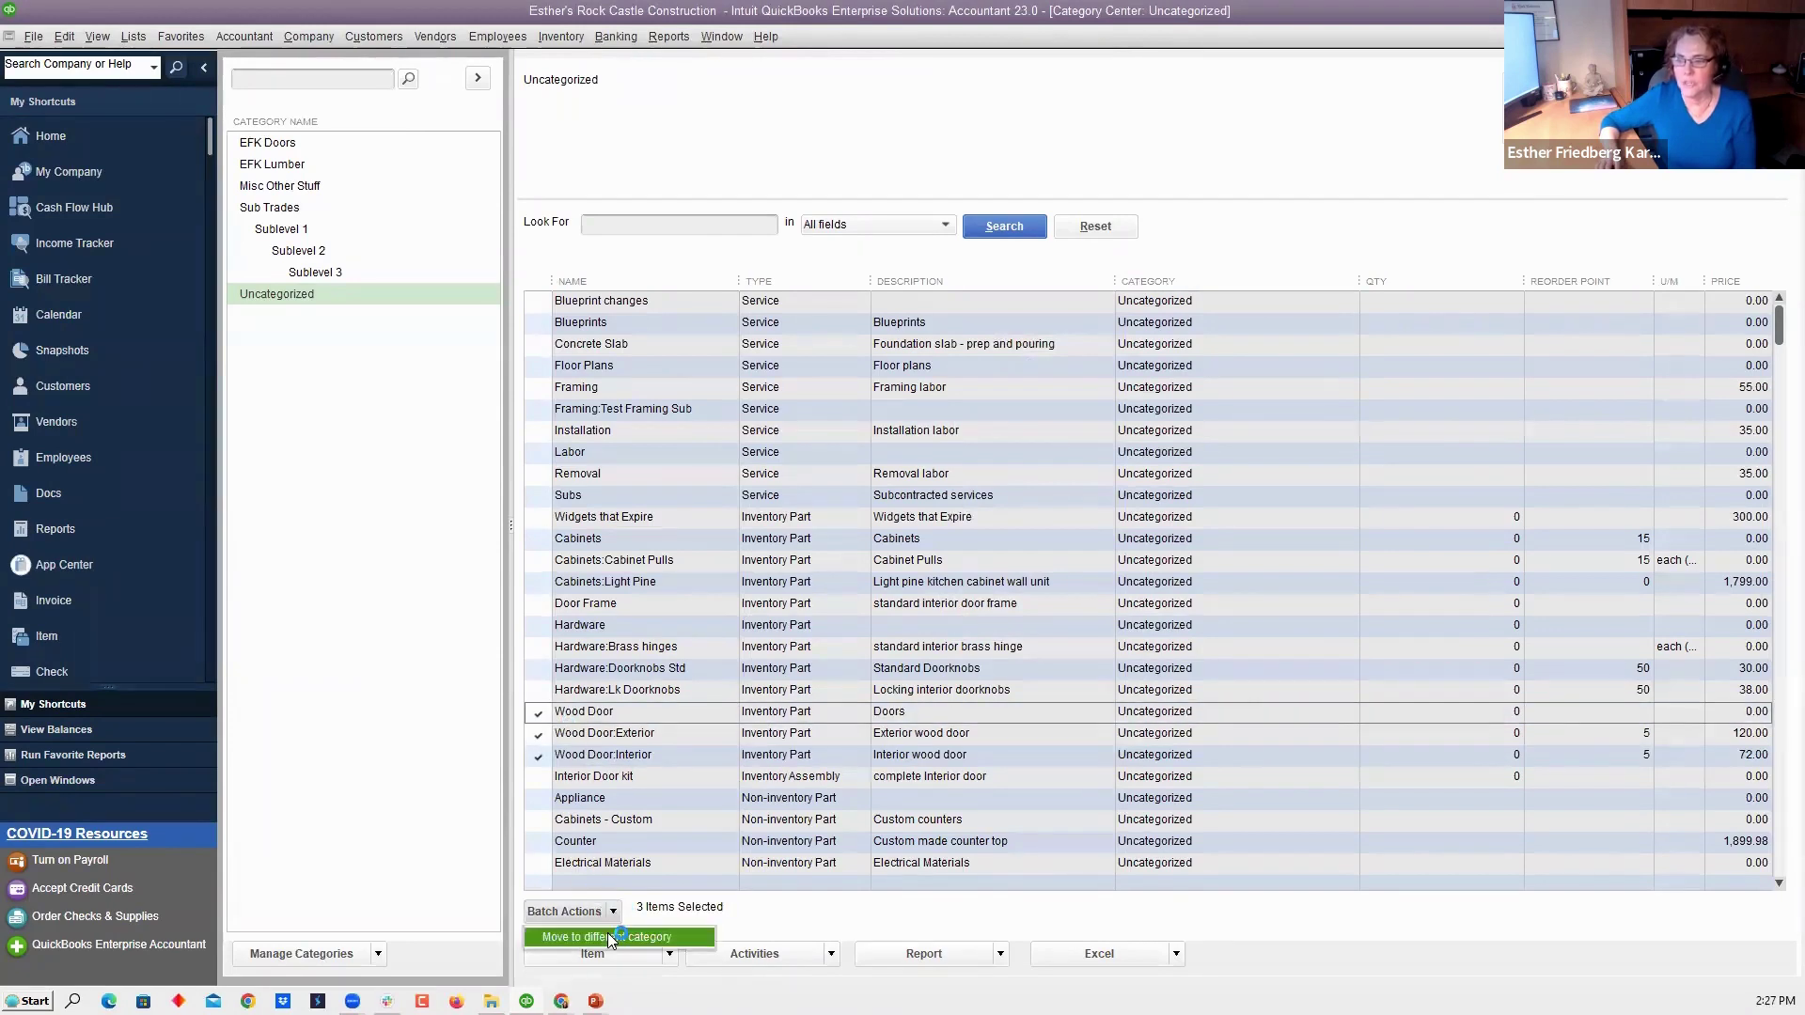
left_click(607, 936)
left_click(1327, 355)
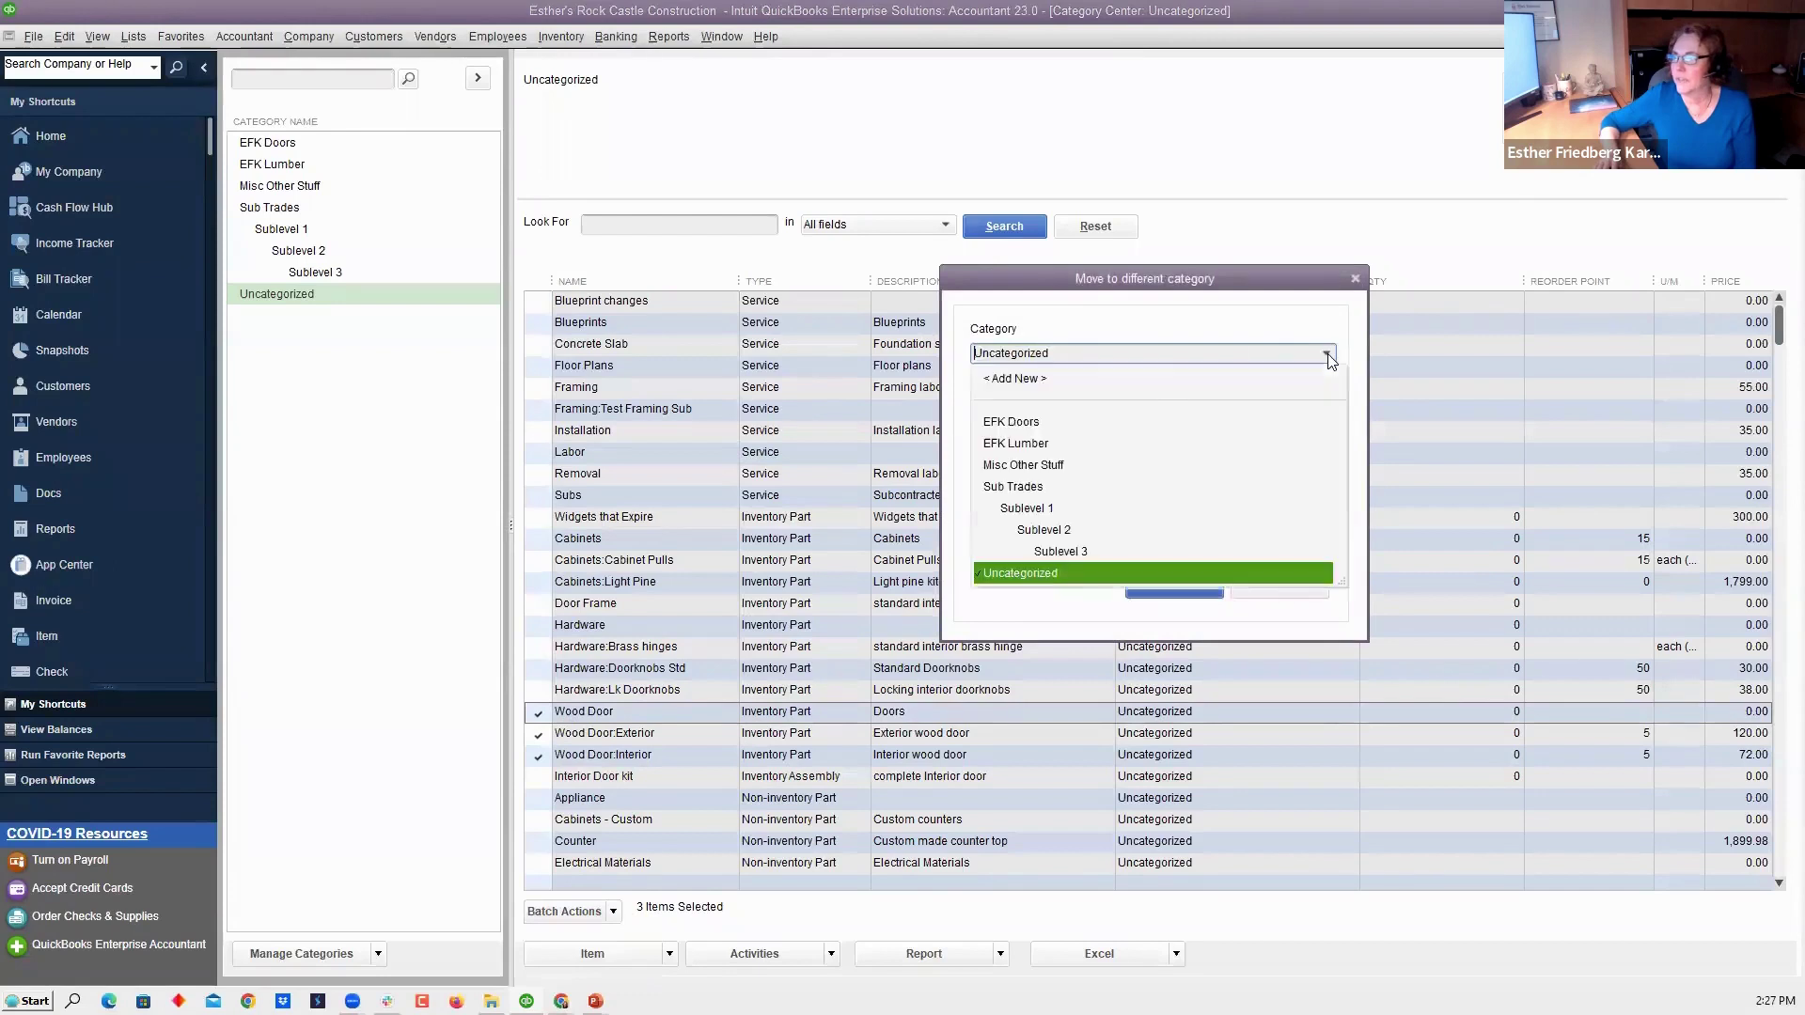
left_click(992, 422)
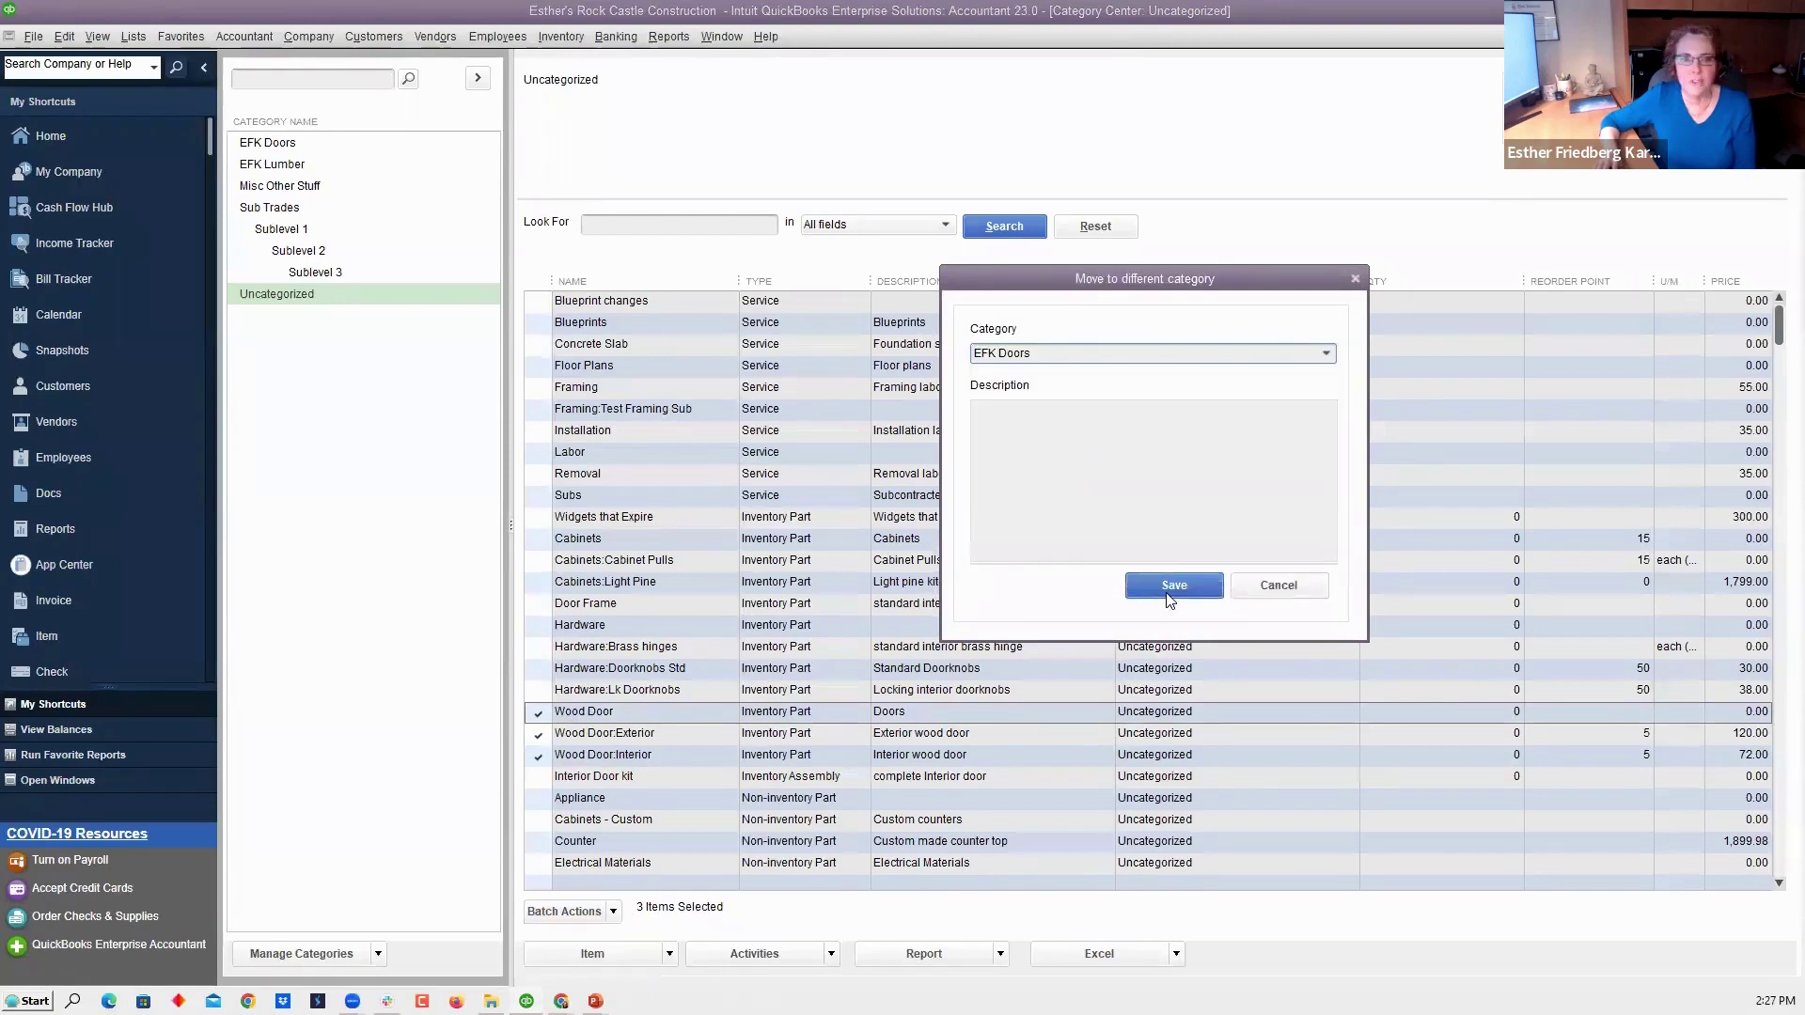
left_click(1173, 586)
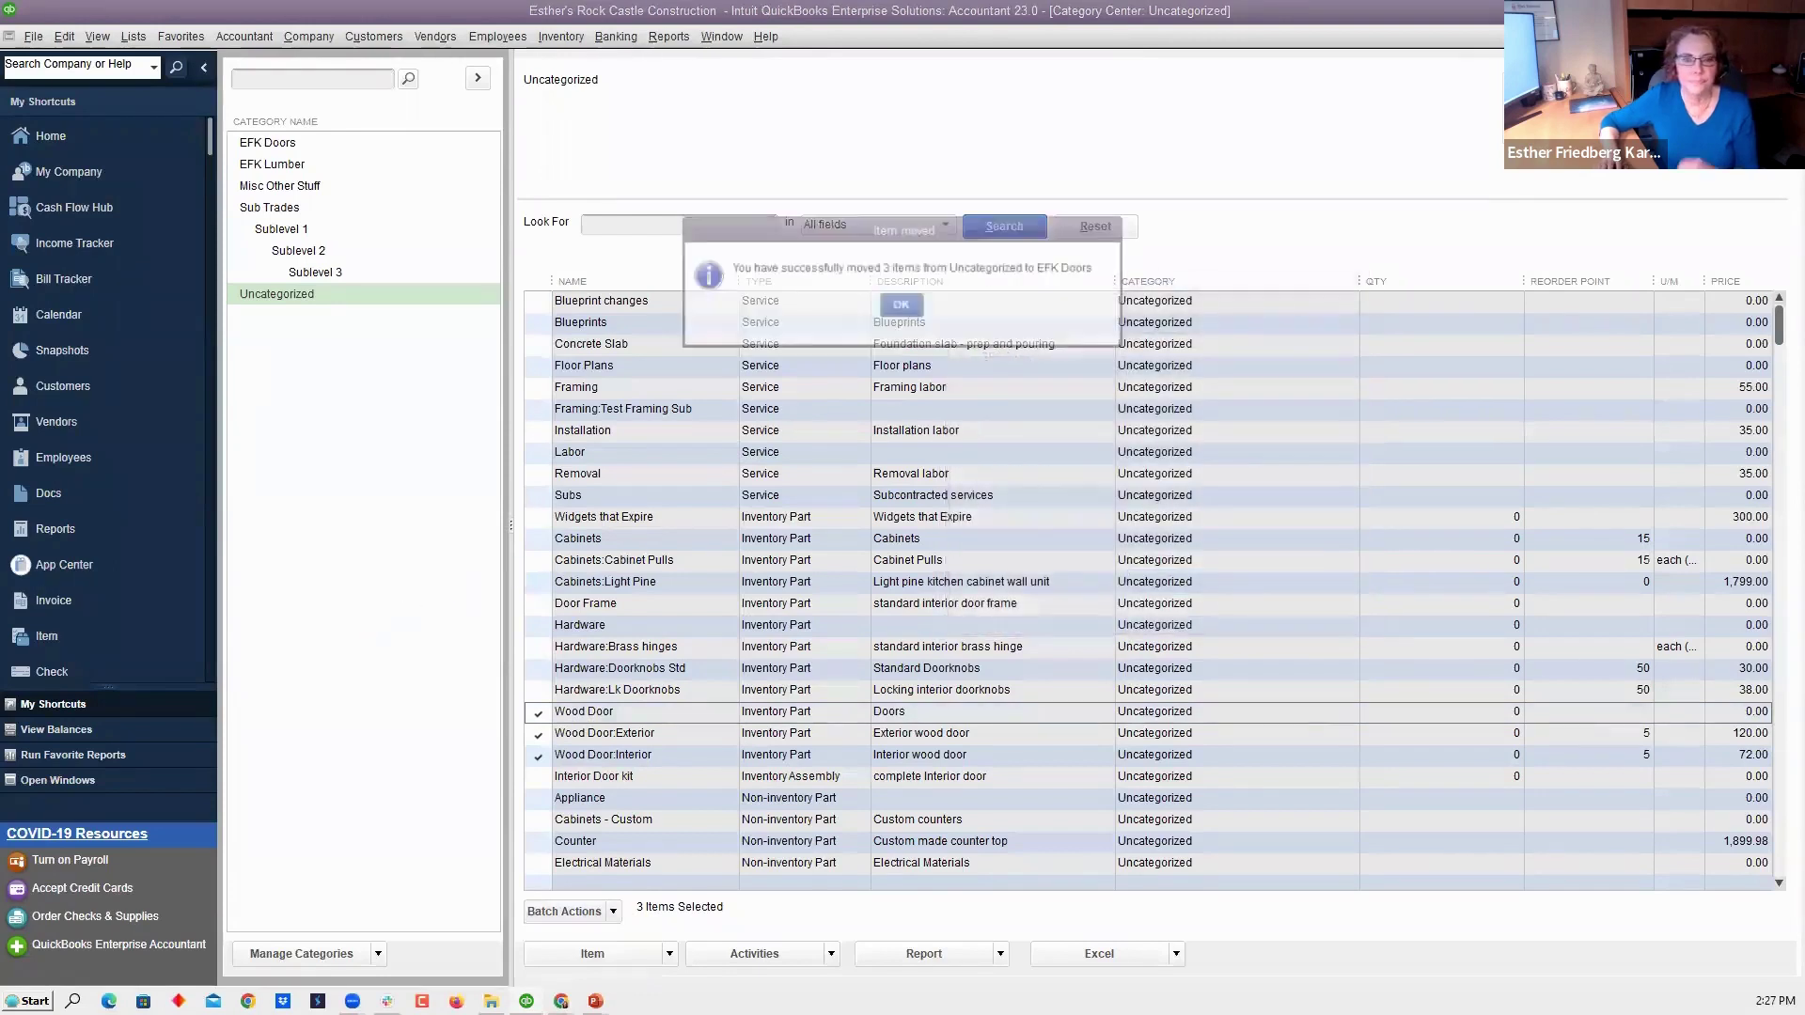
Acknowledge the move confirmation, search the items for 'wood' then 'door', and clear the search
left_click(902, 309)
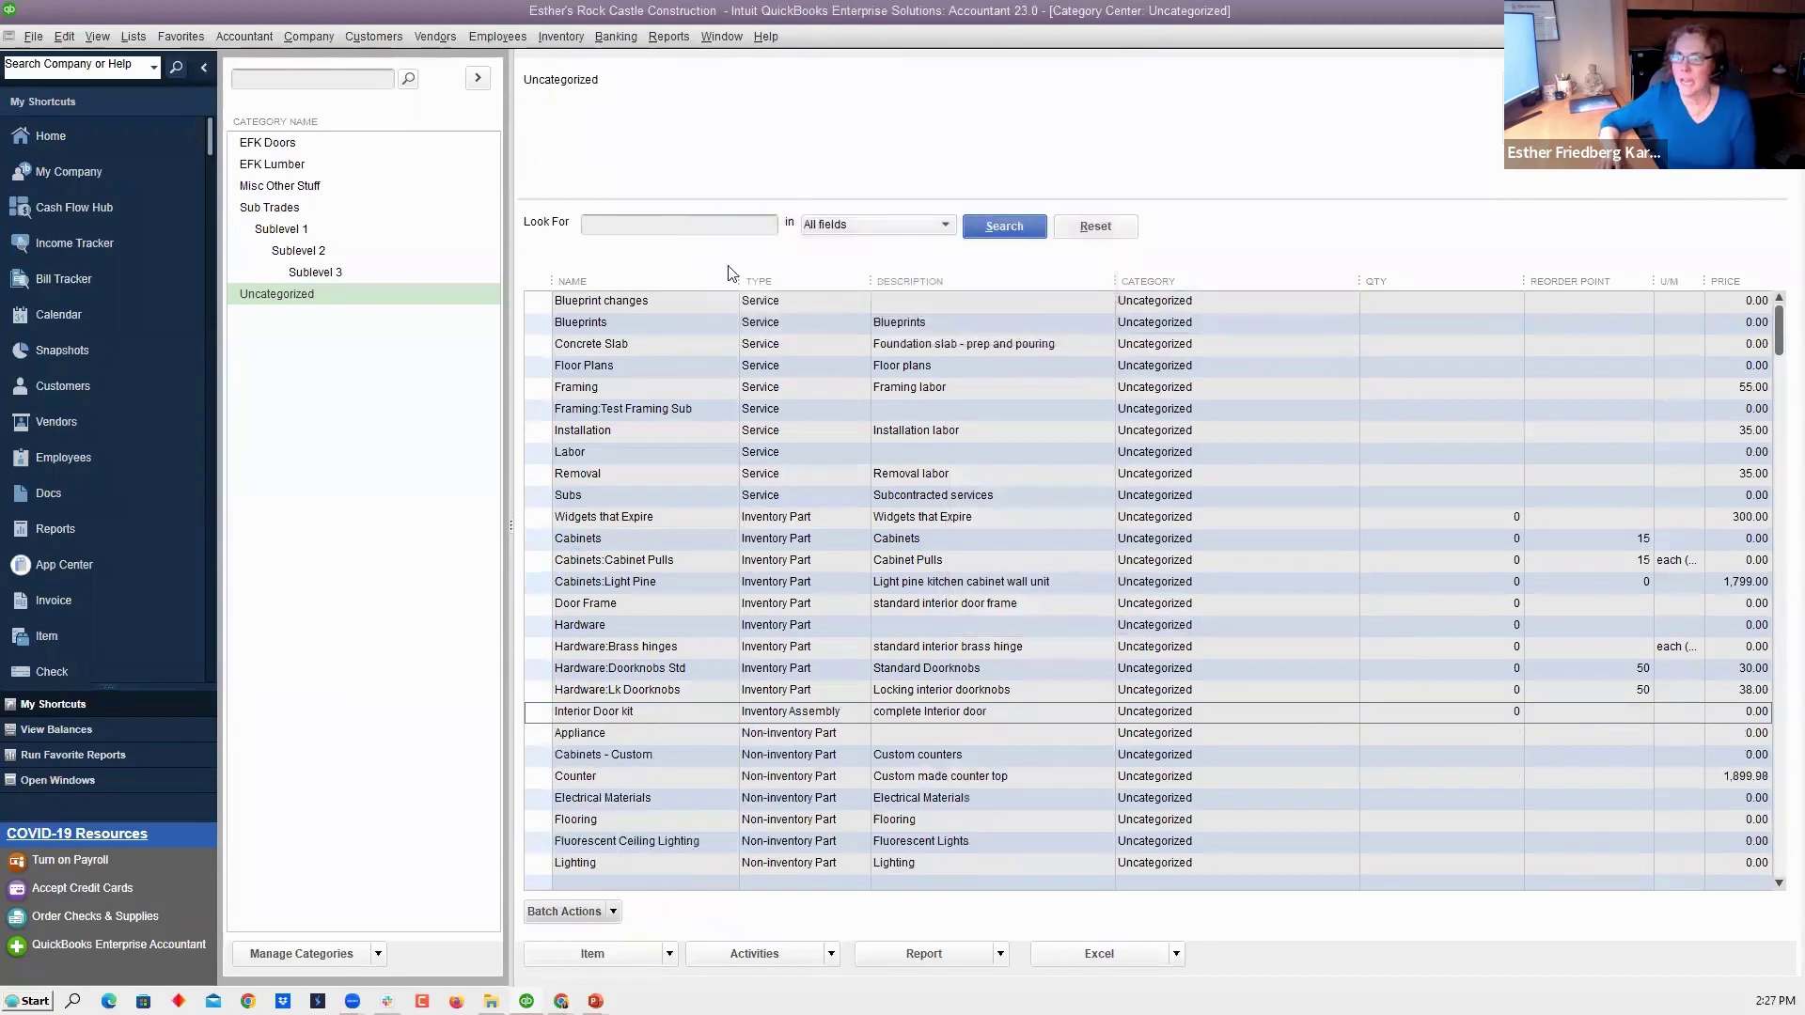
left_click(643, 231)
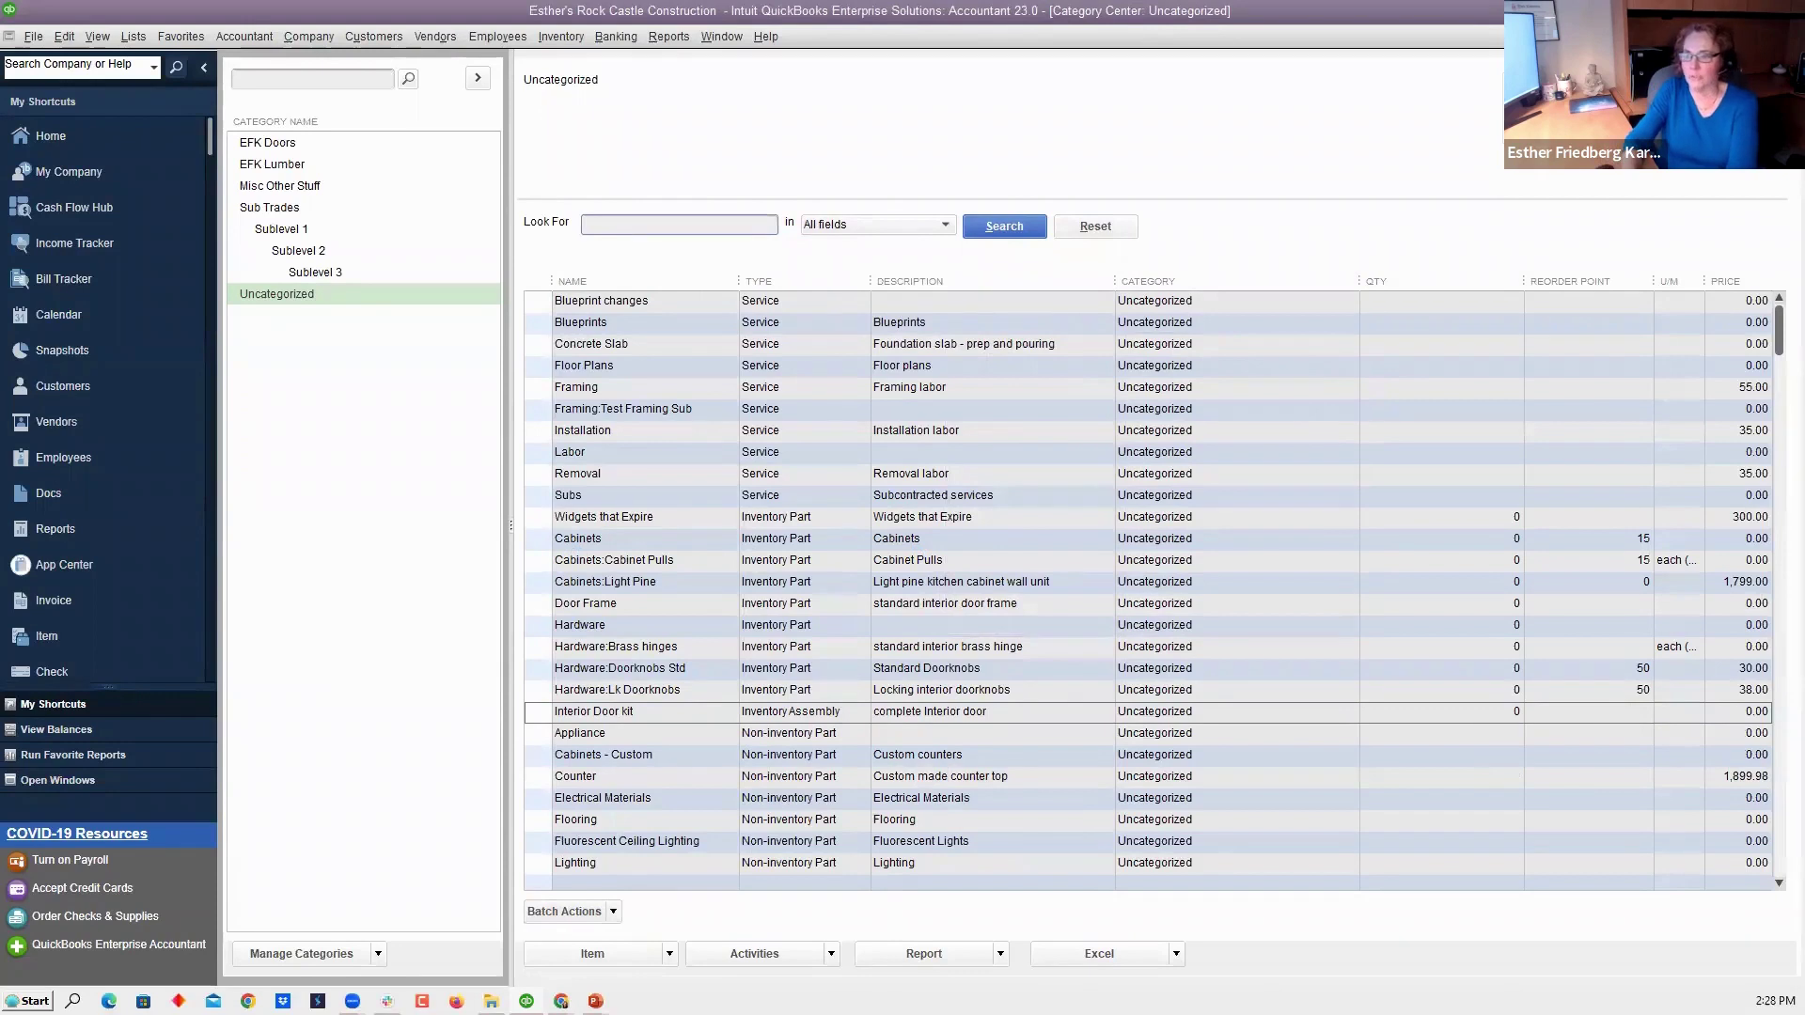
type("wood")
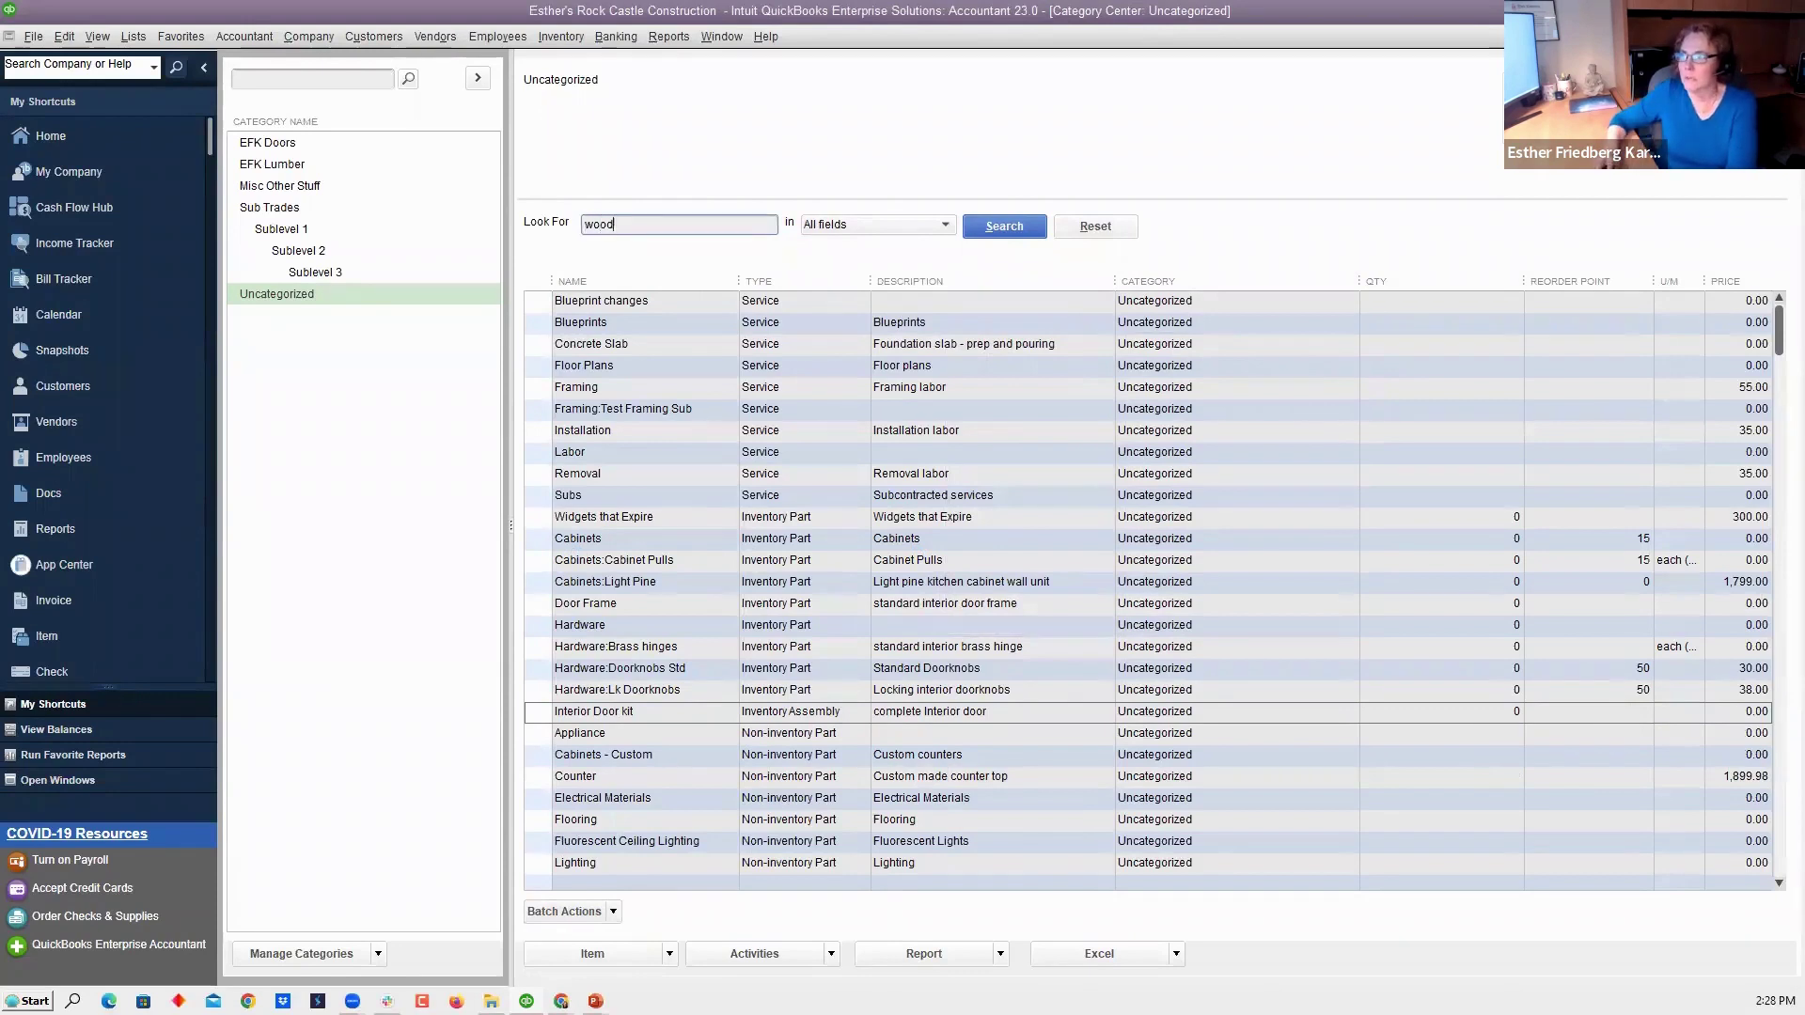
left_click(979, 230)
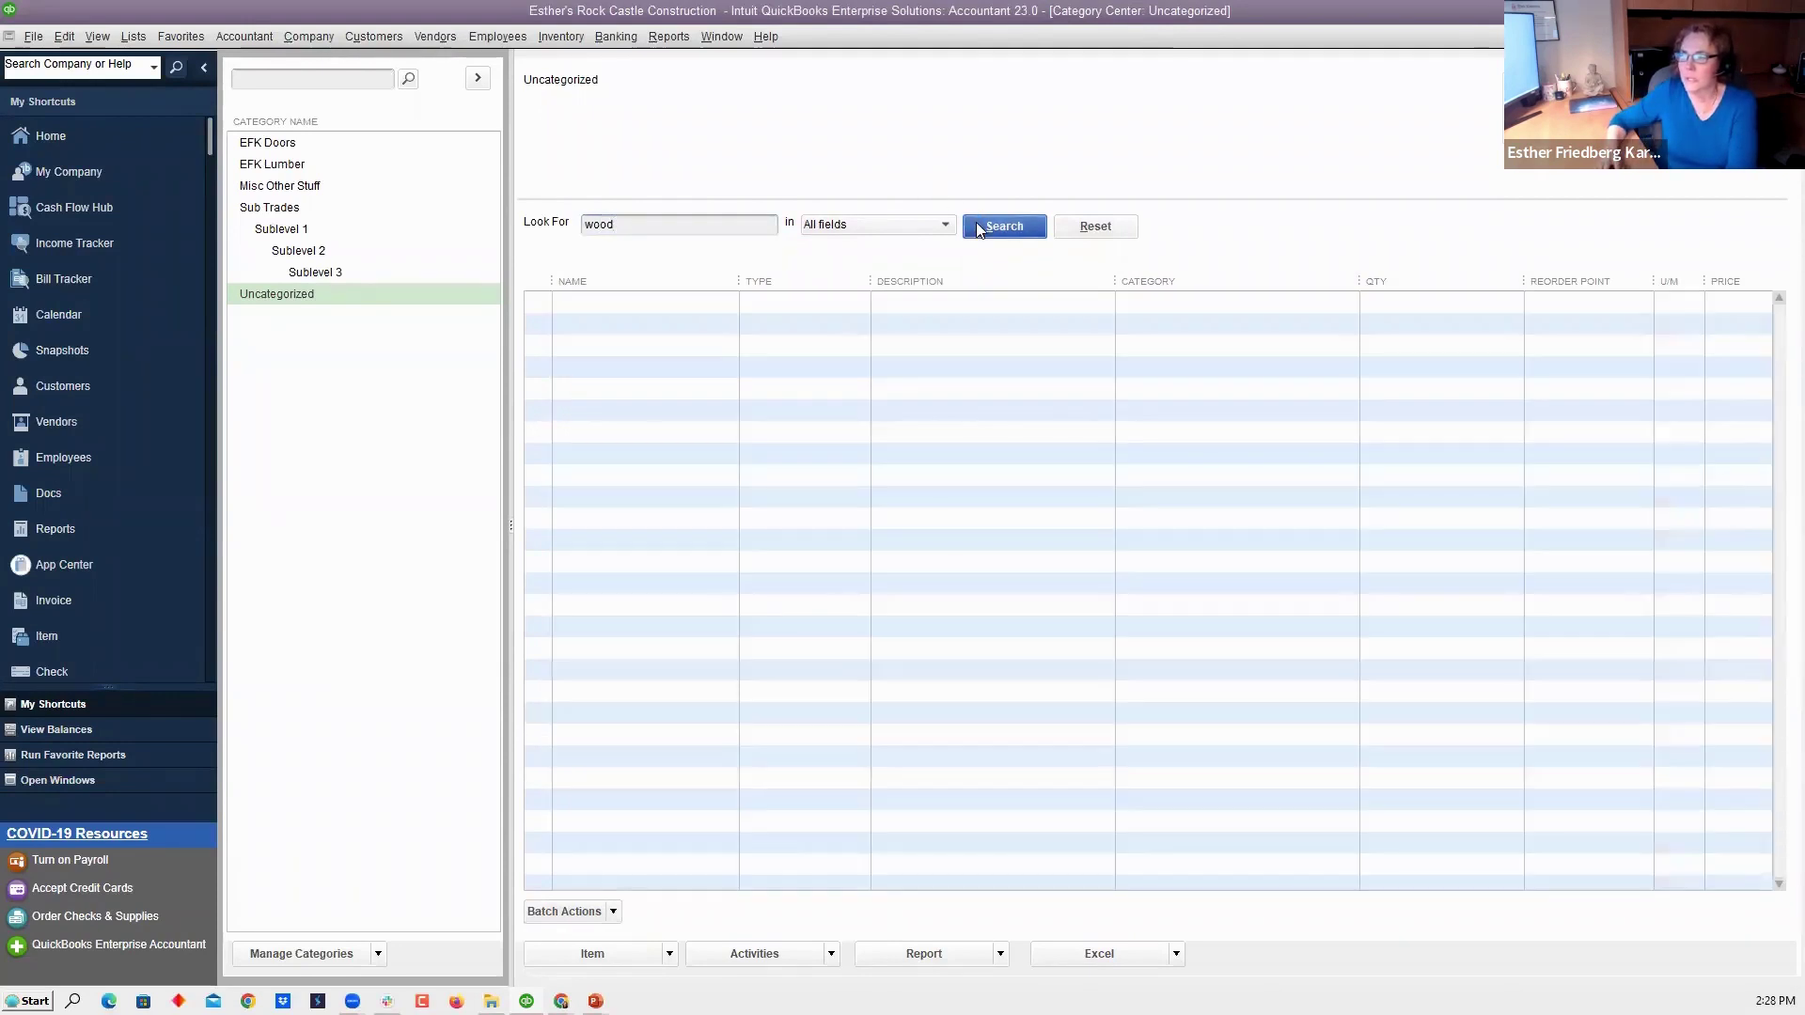
double_click(598, 224)
type("door")
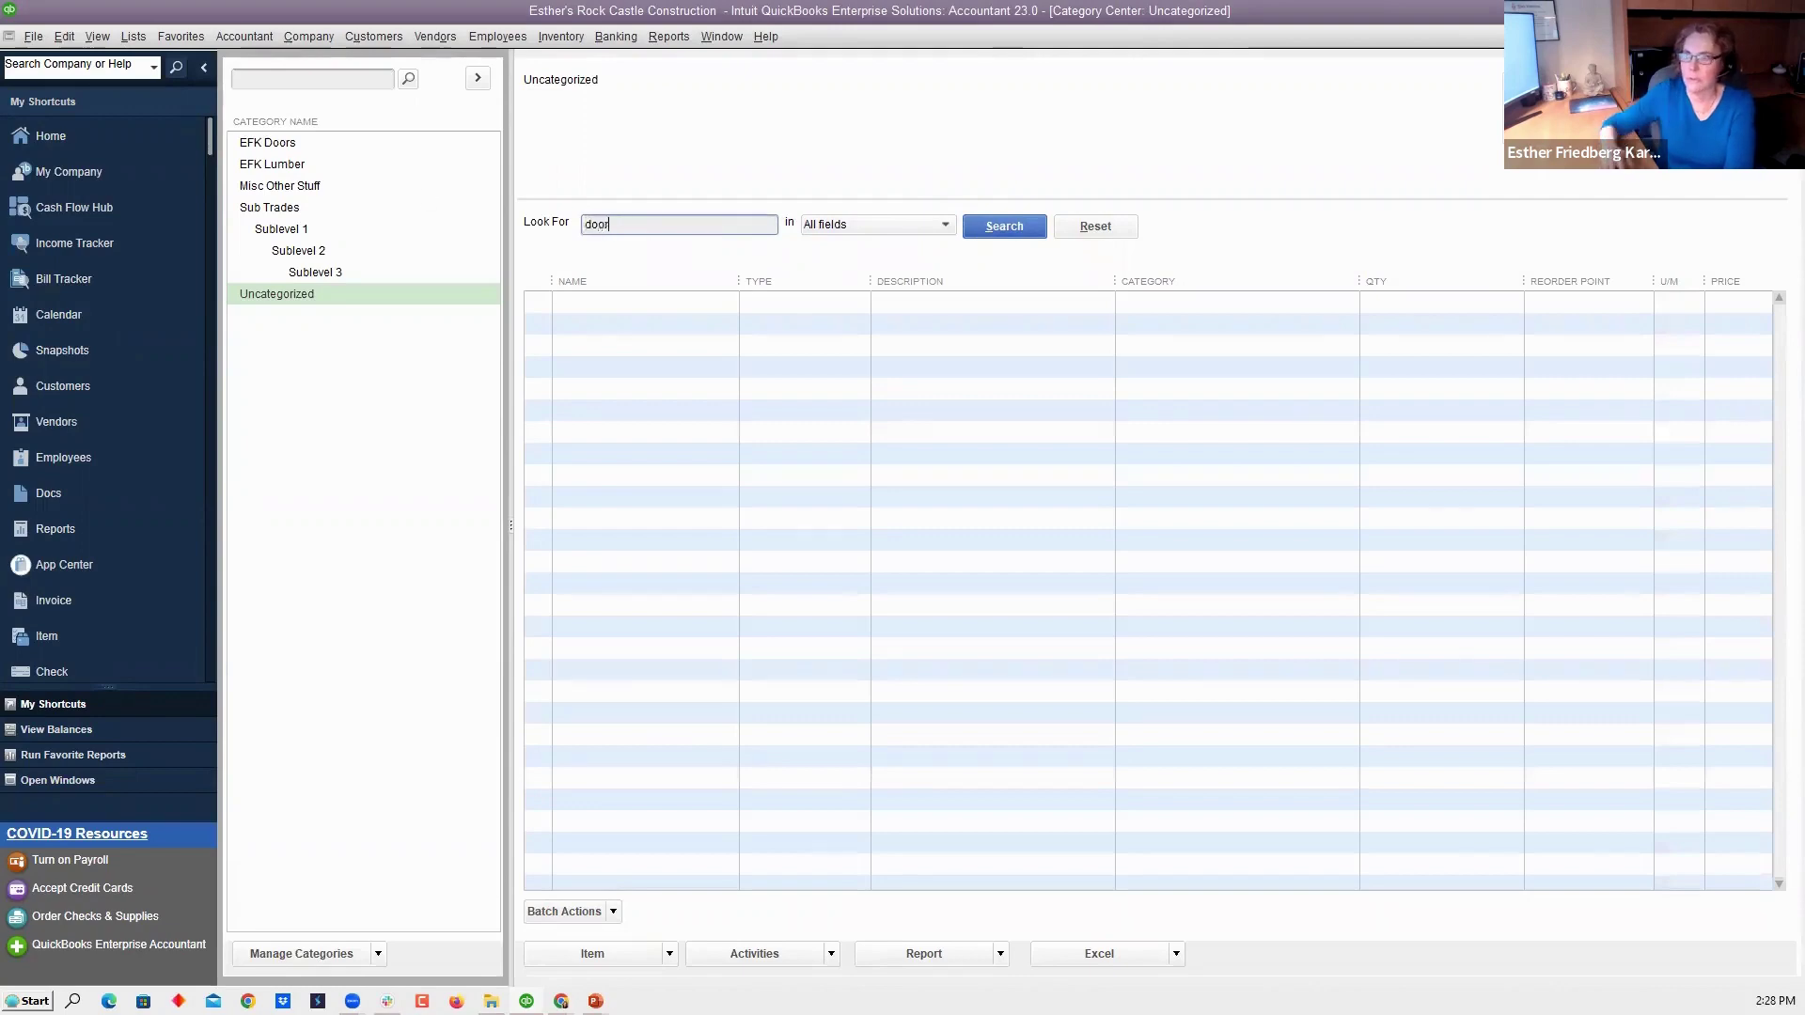
left_click(1008, 232)
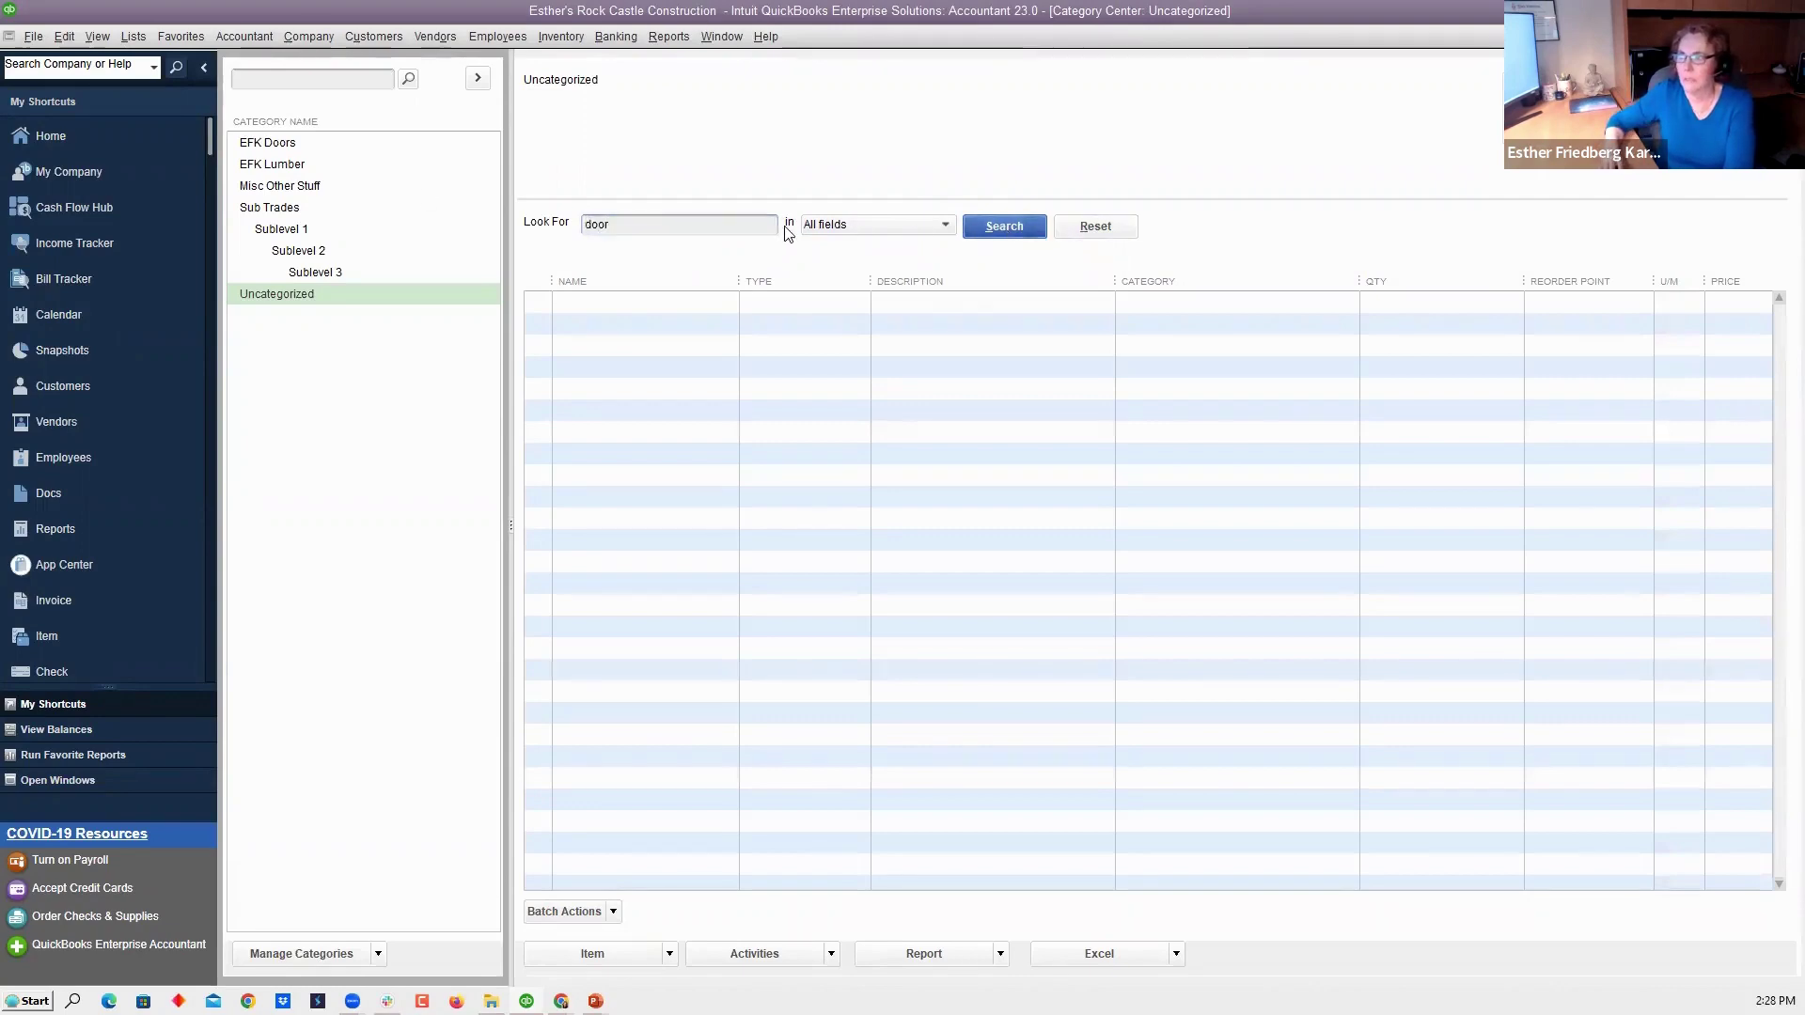
left_click(1076, 237)
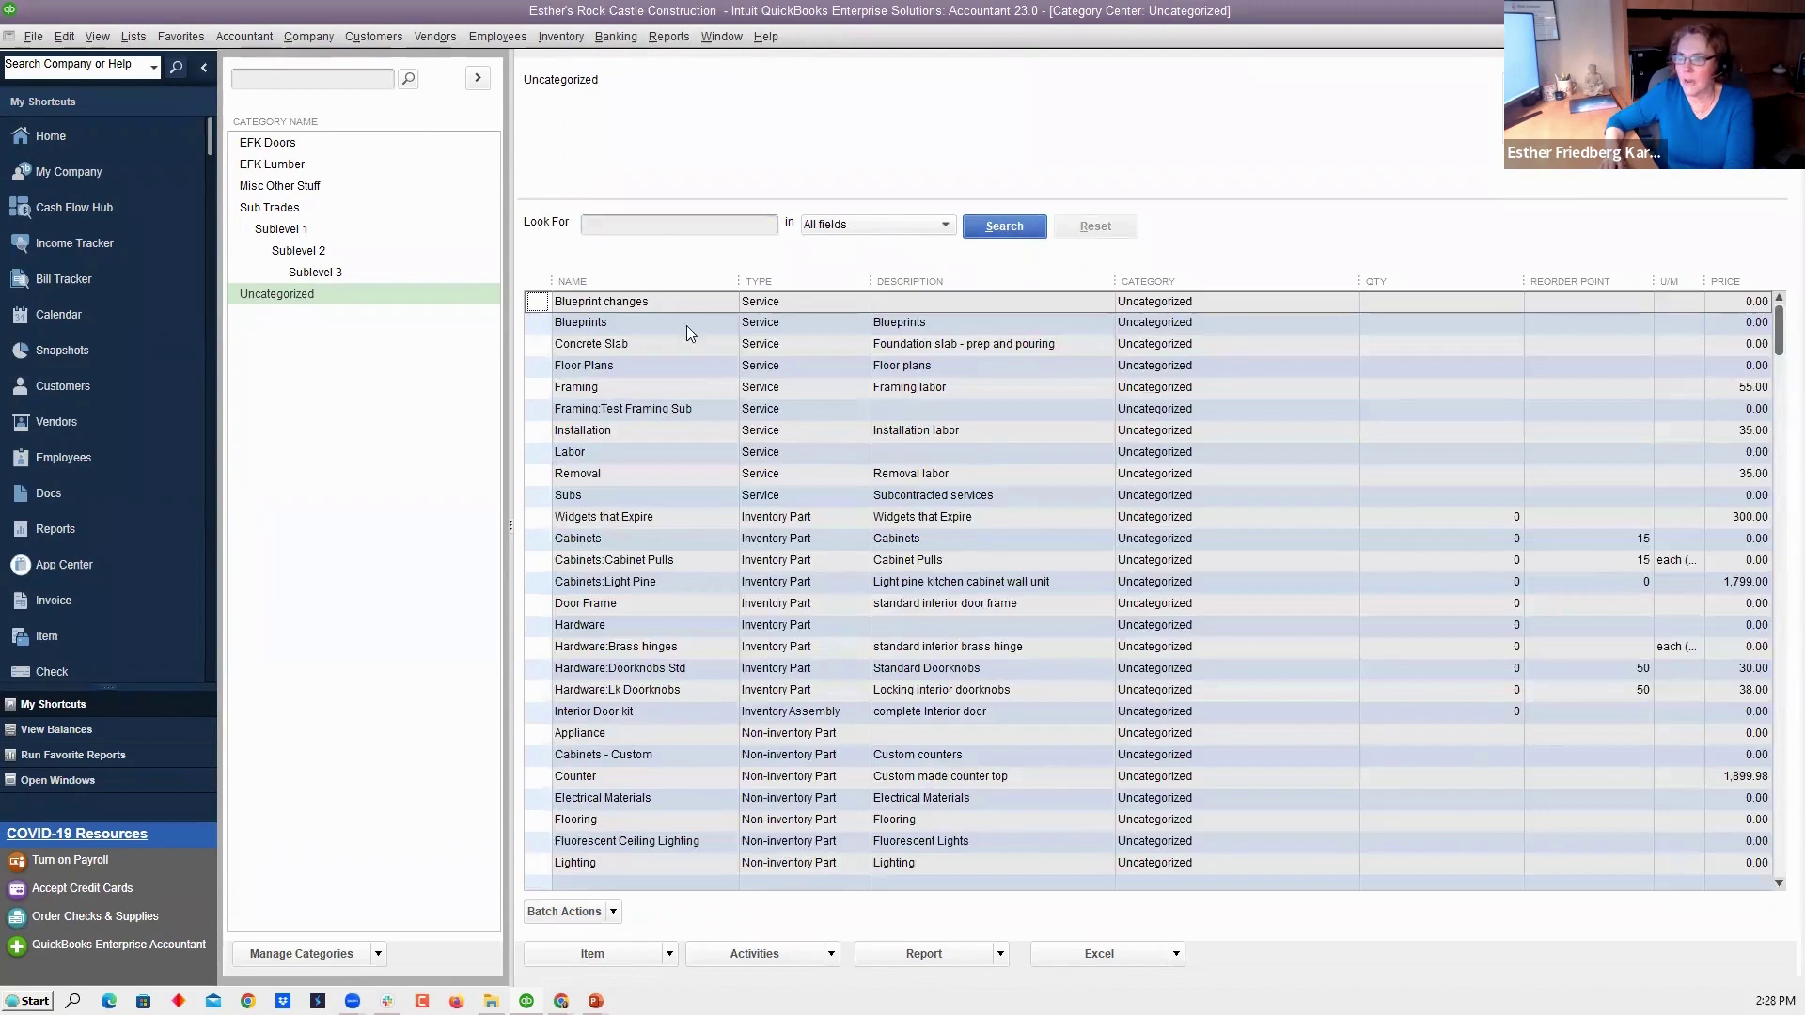
Filter for 'cabinet', show EFK Lumber's items, clear the search, and open the full Item List
left_click(658, 227)
type("cabinet")
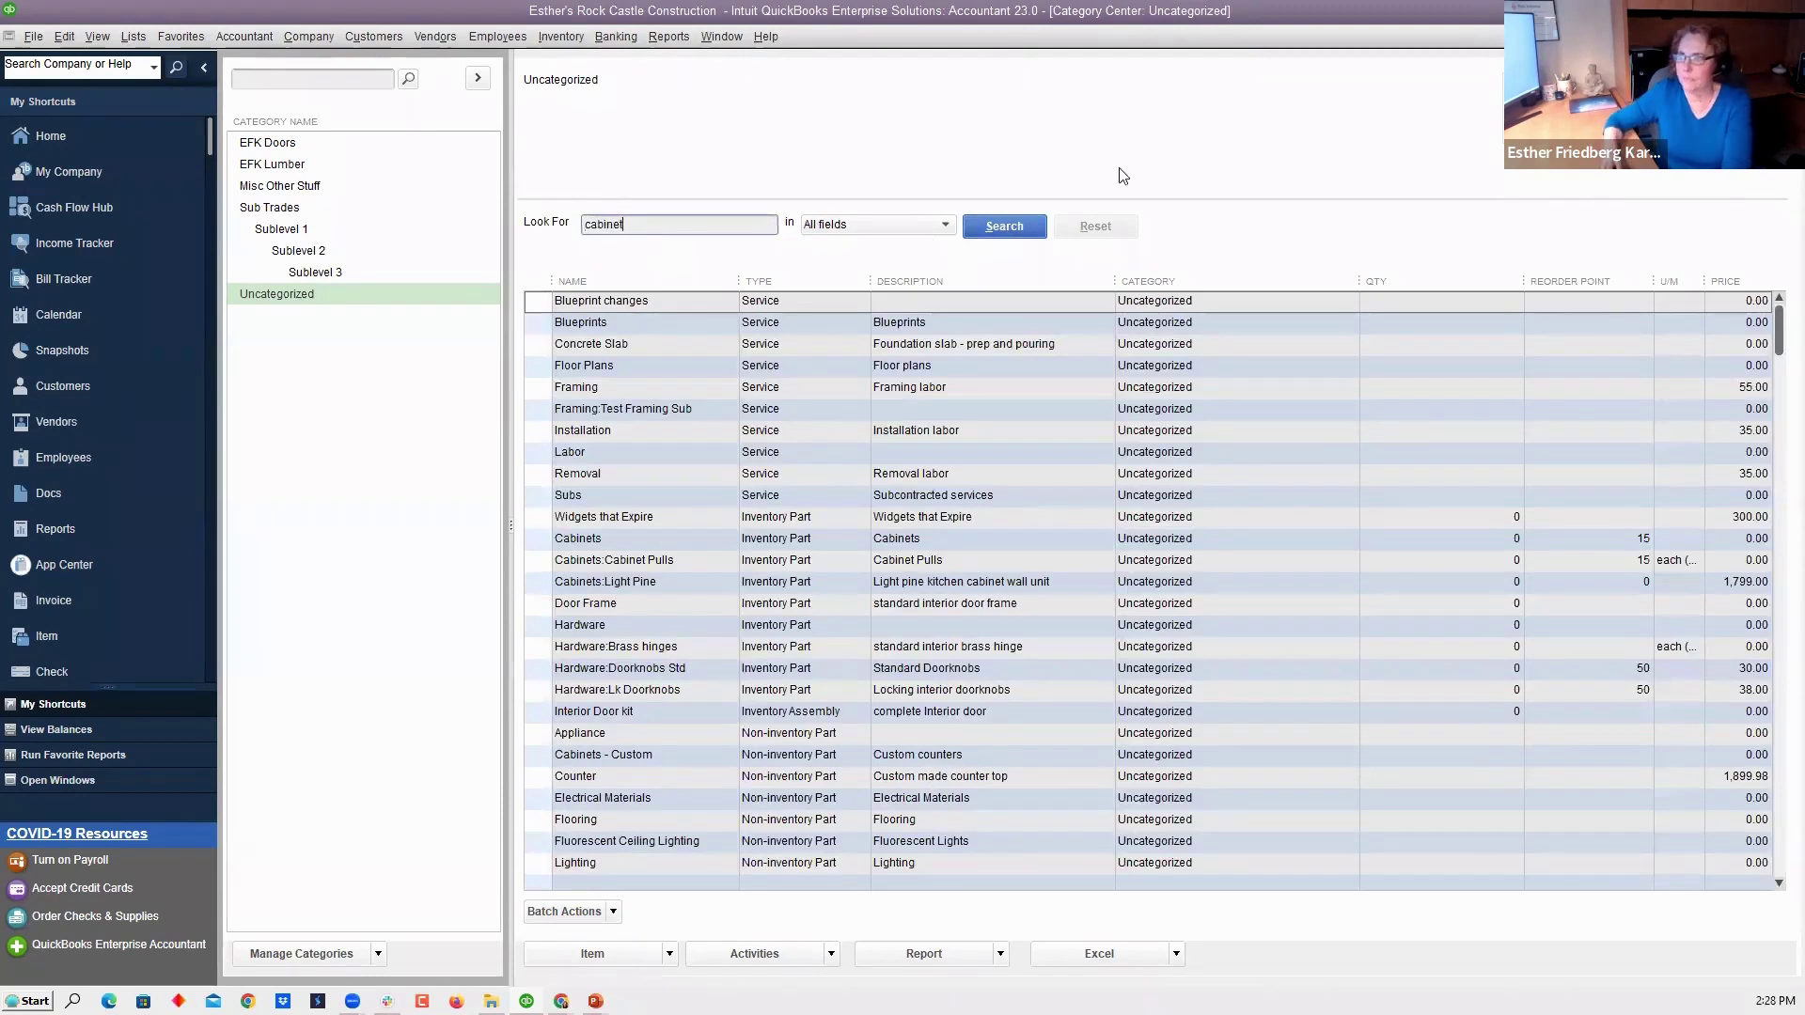
left_click(987, 230)
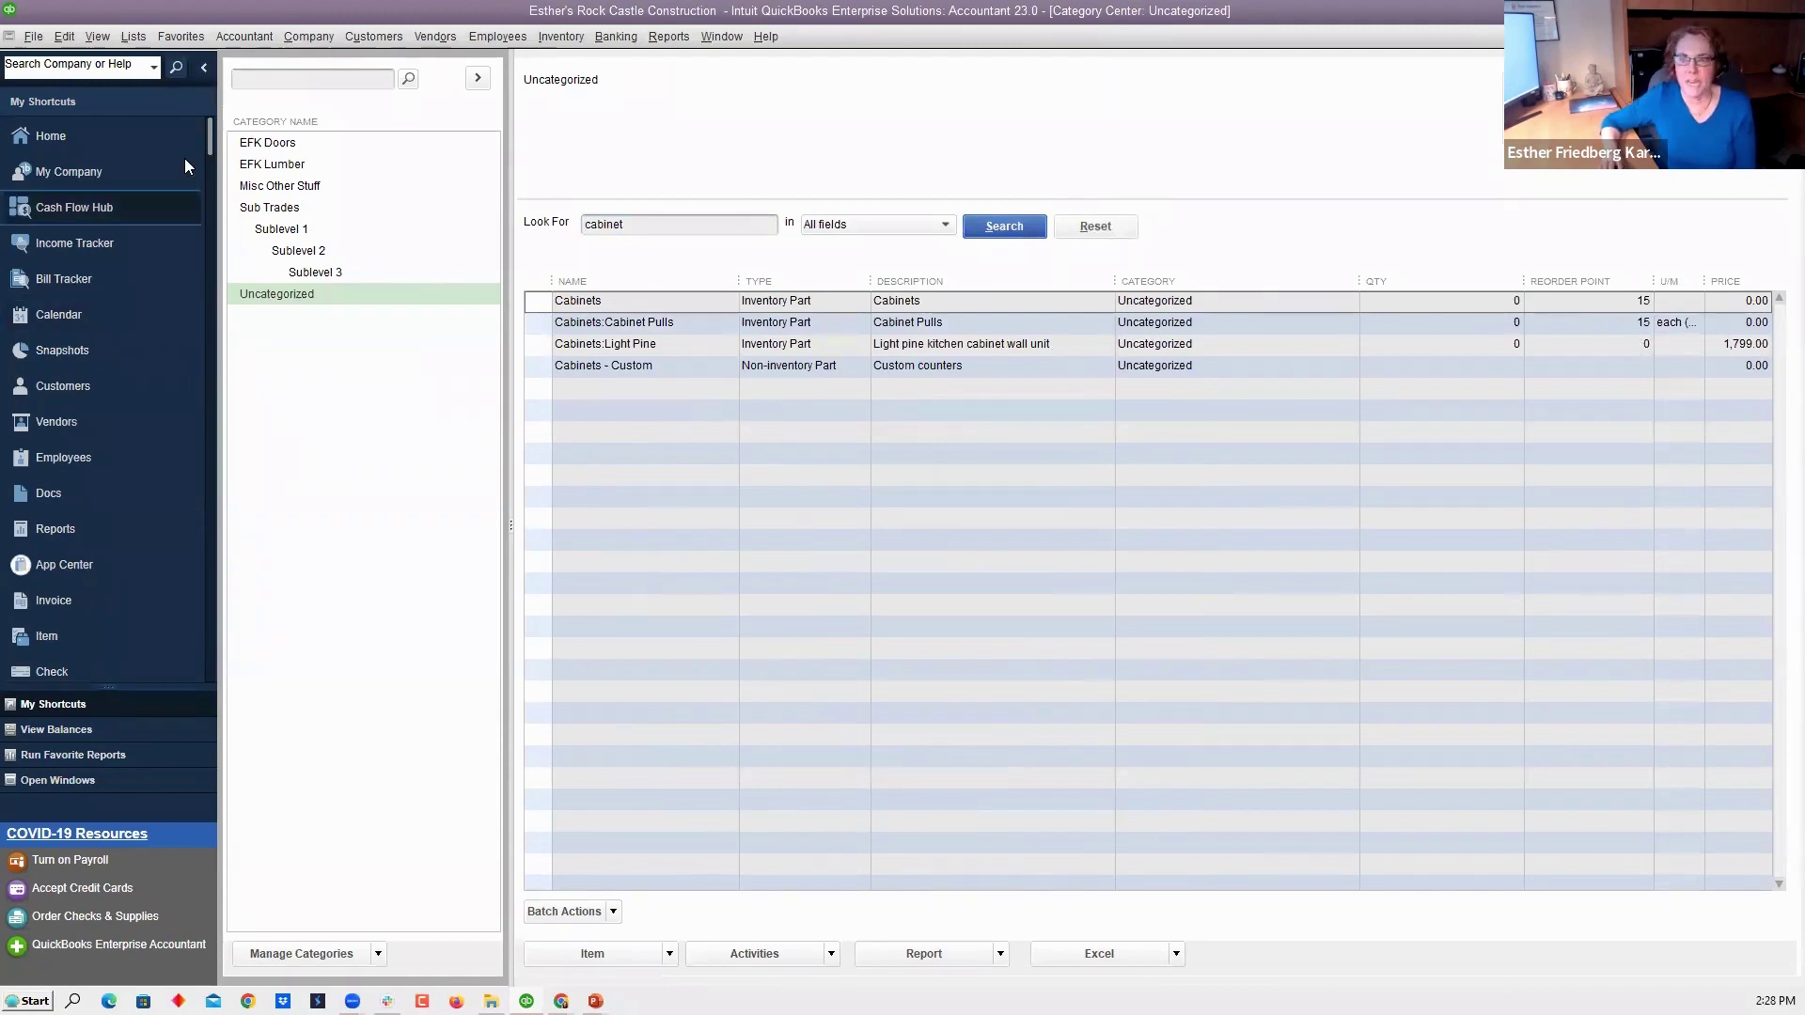
left_click(267, 166)
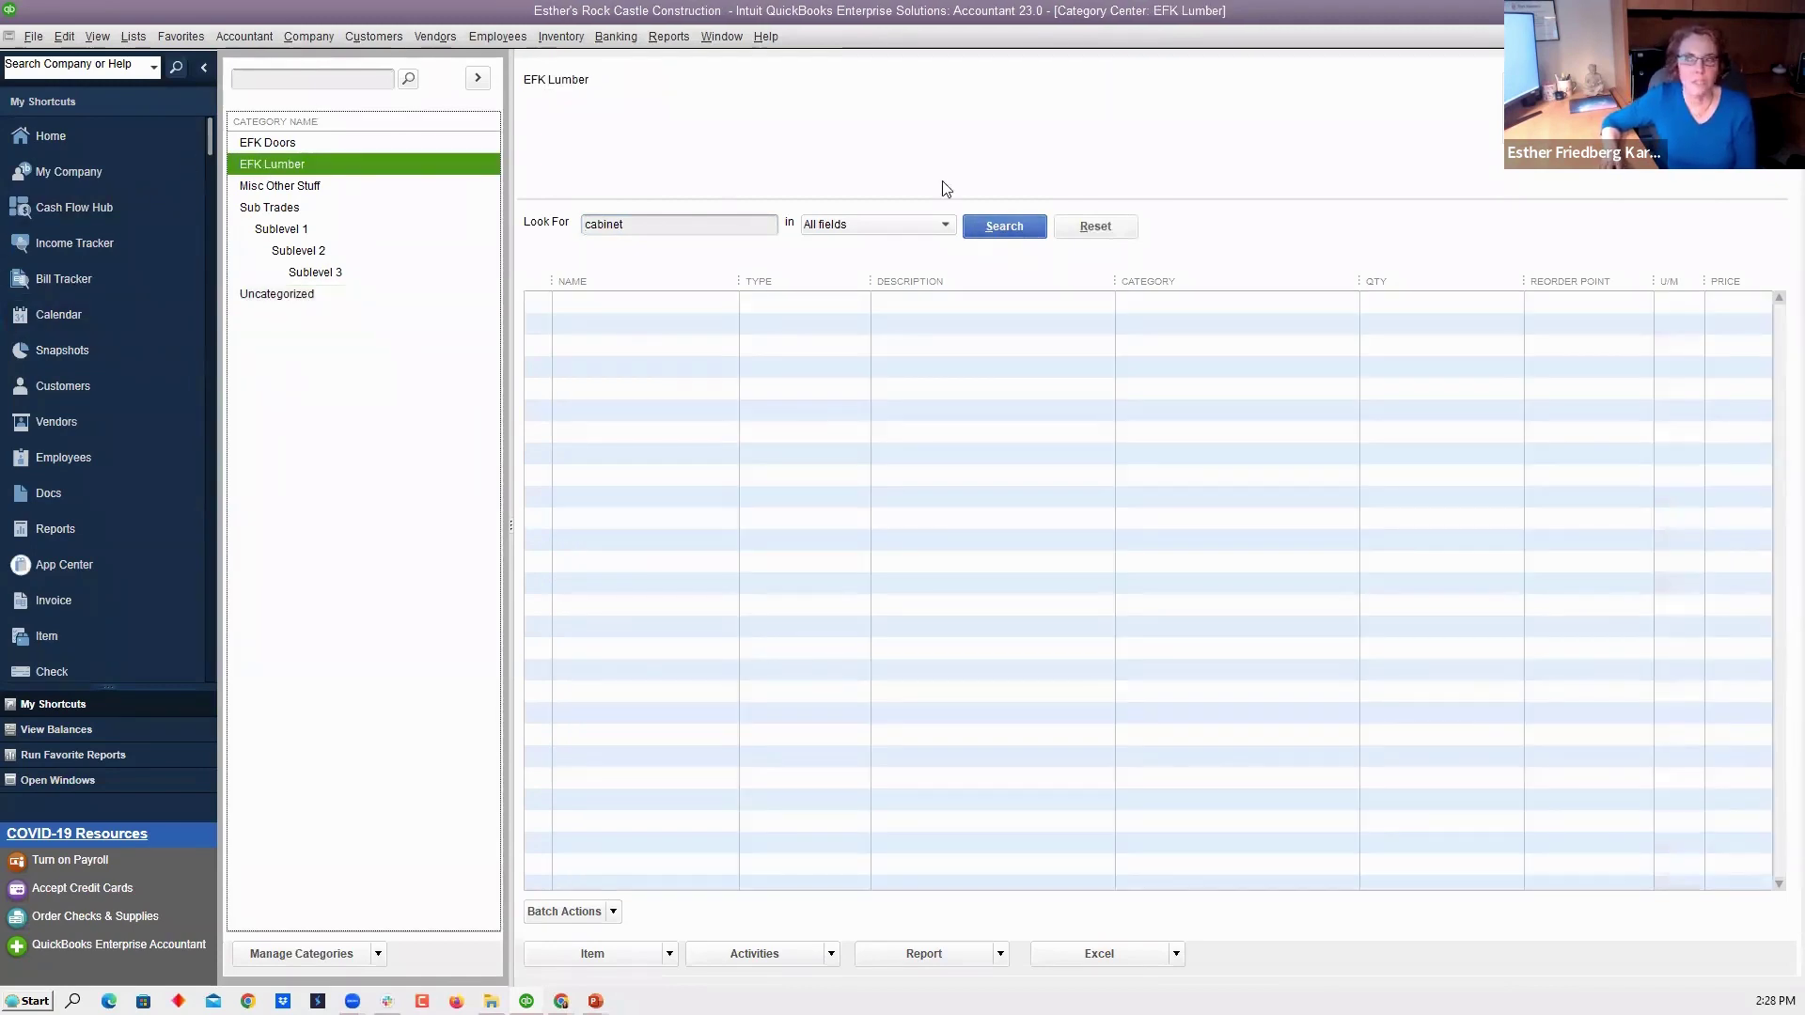
left_click(1091, 230)
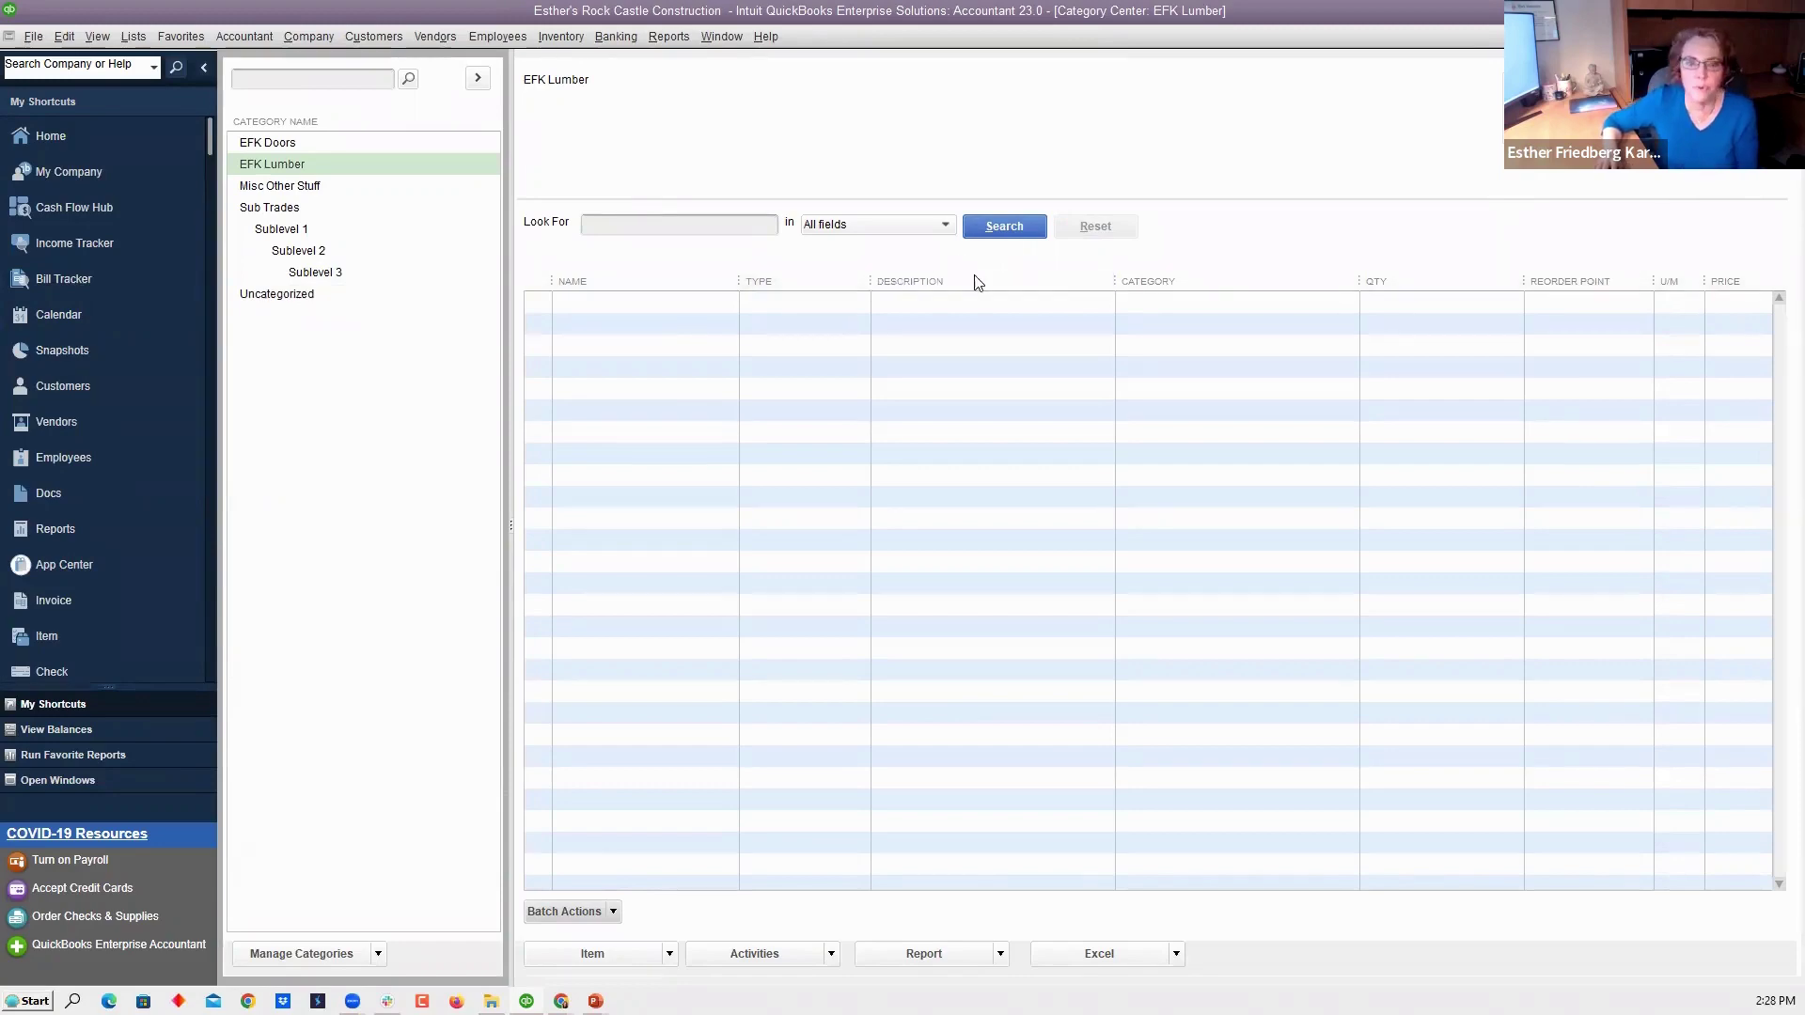
double_click(432, 142)
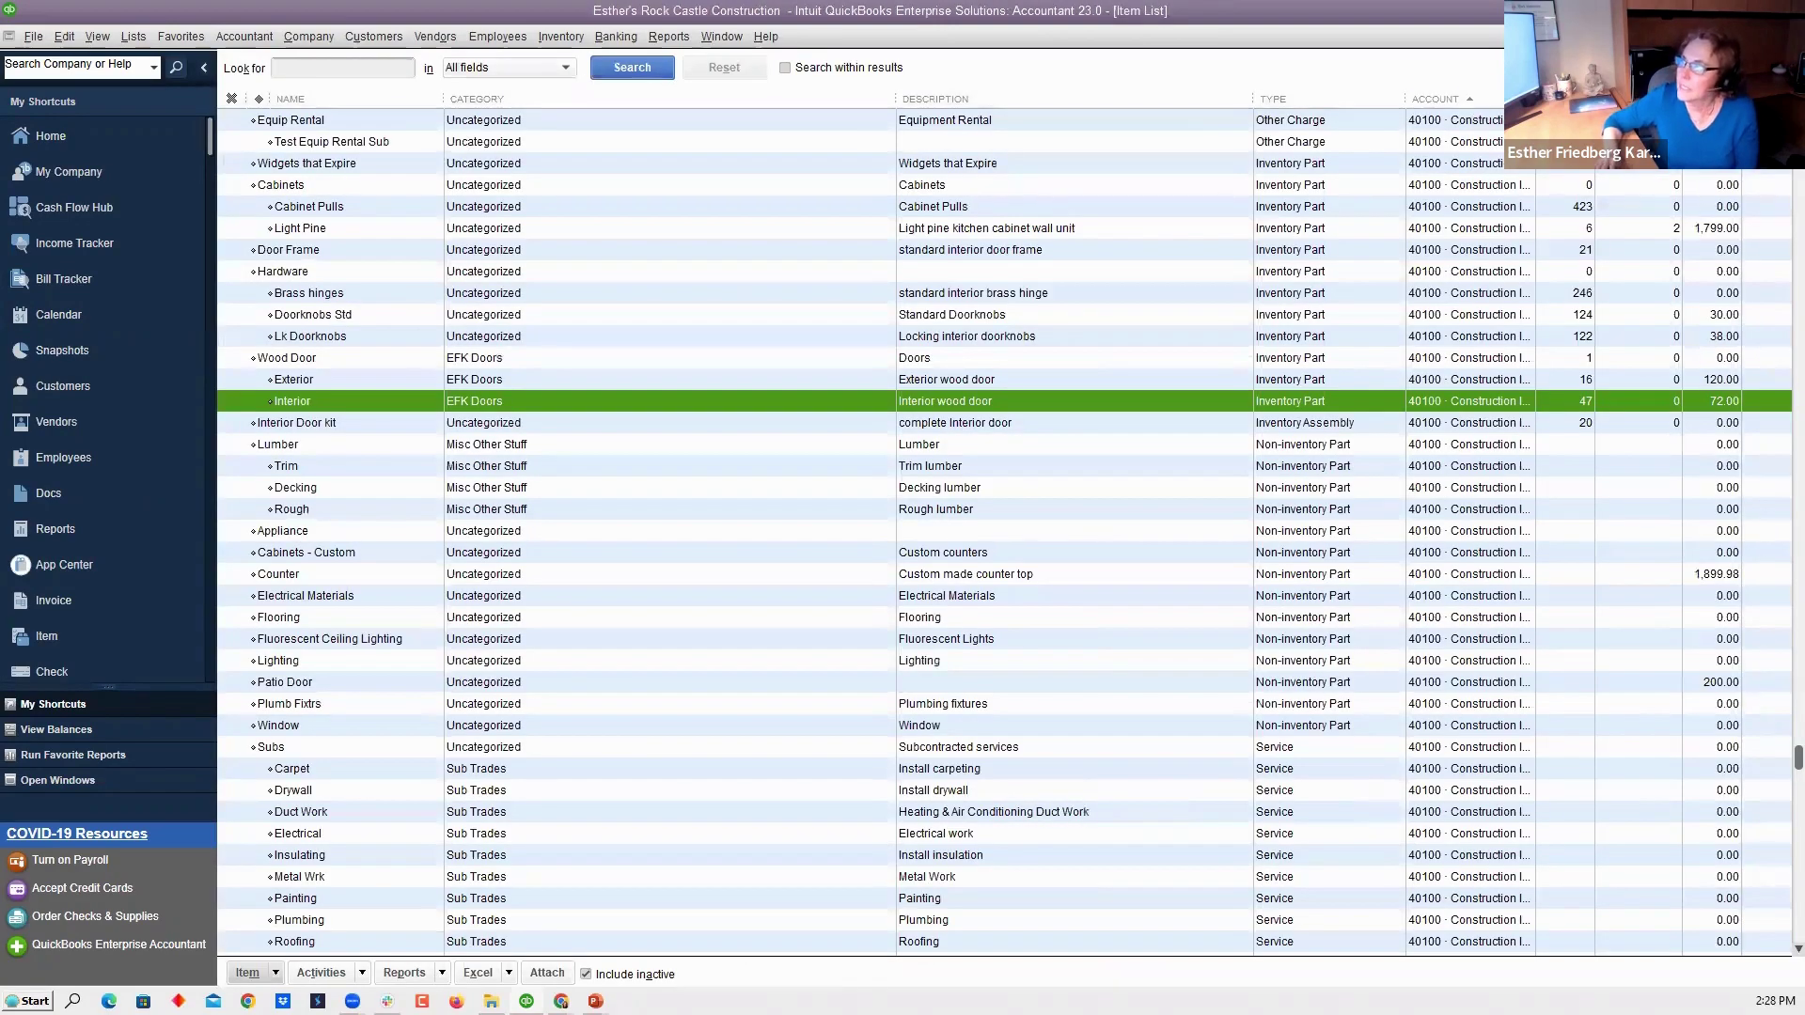
Close the Item List and run the Inventory Valuation Summary with Dates set to All
key("Escape")
left_click(656, 37)
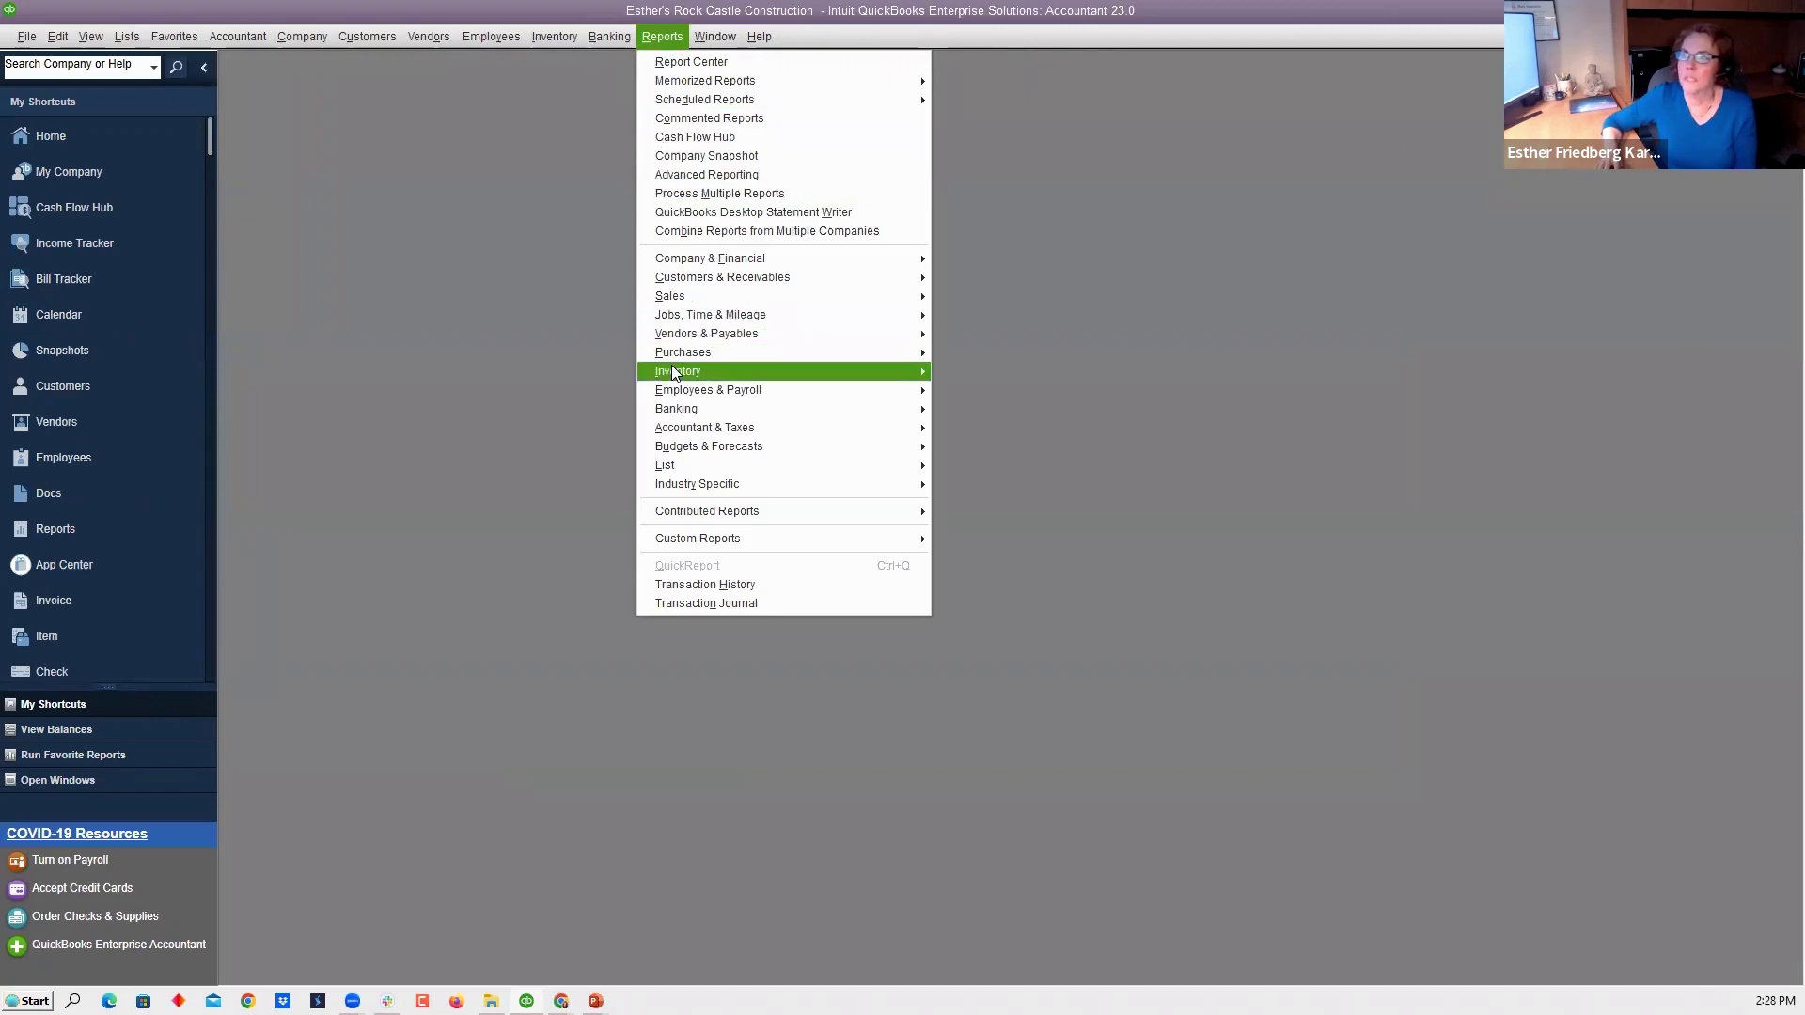
mouse_move(673, 373)
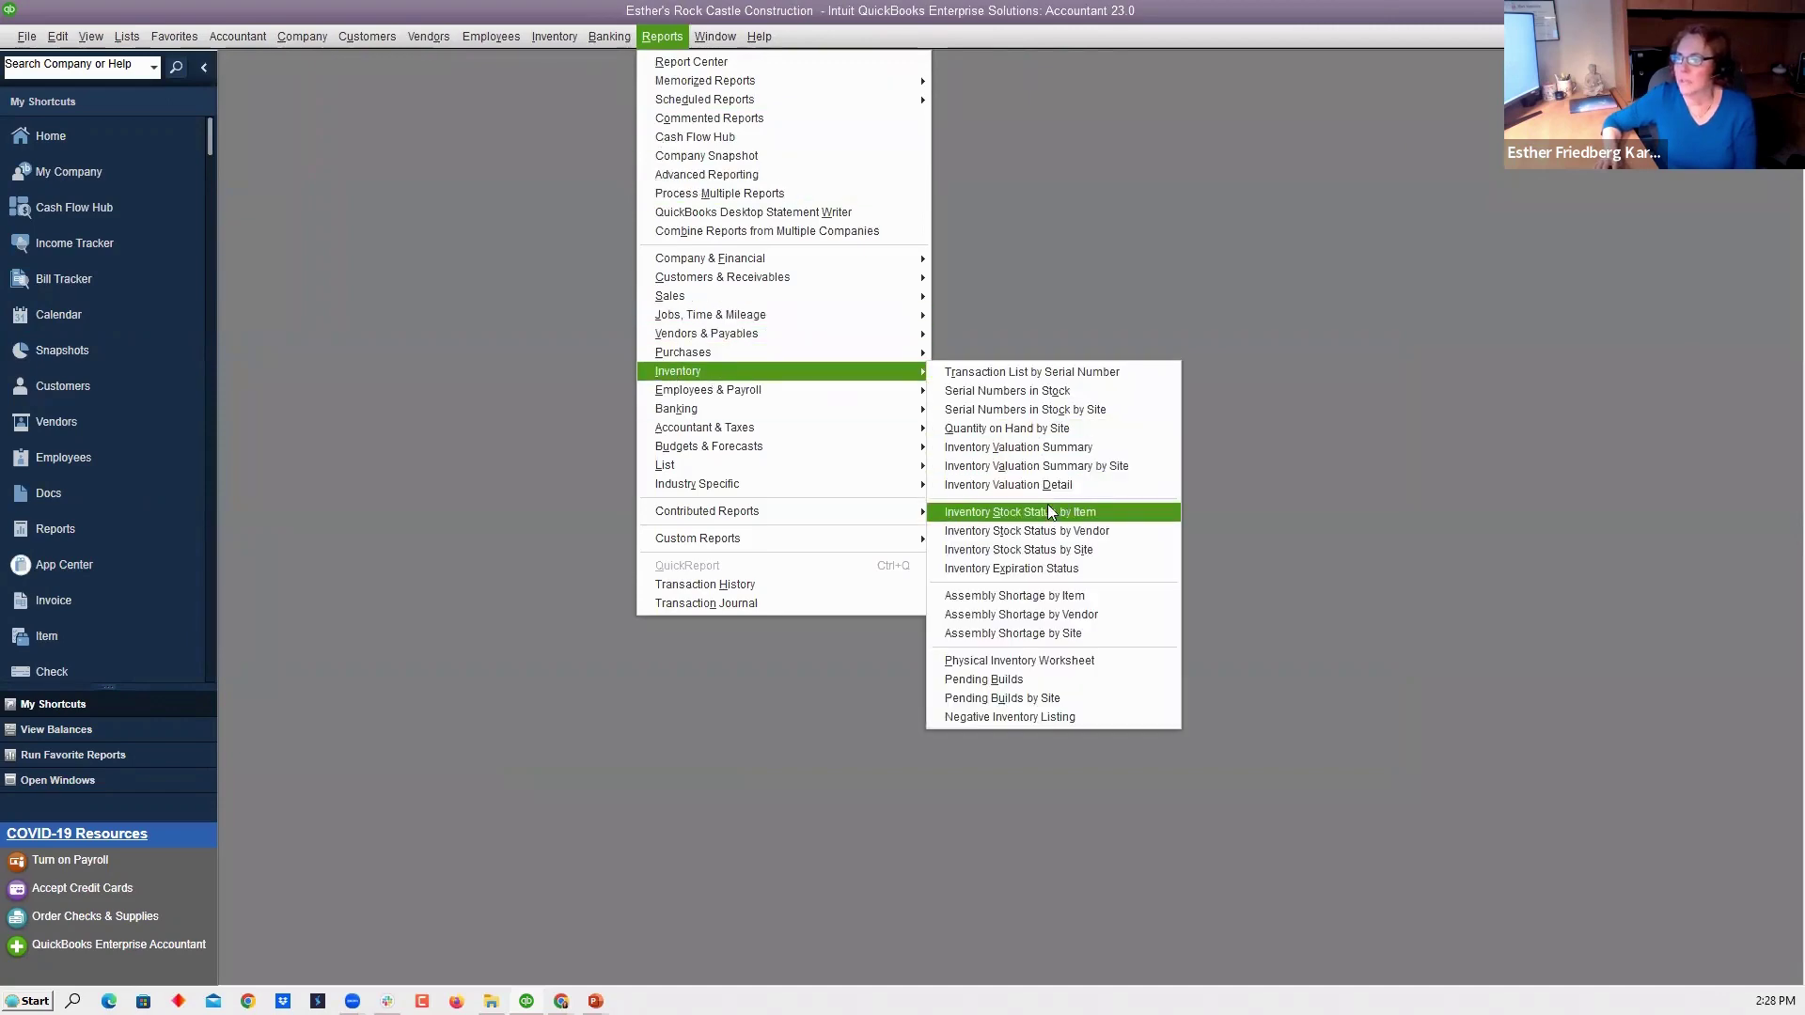
left_click(1025, 448)
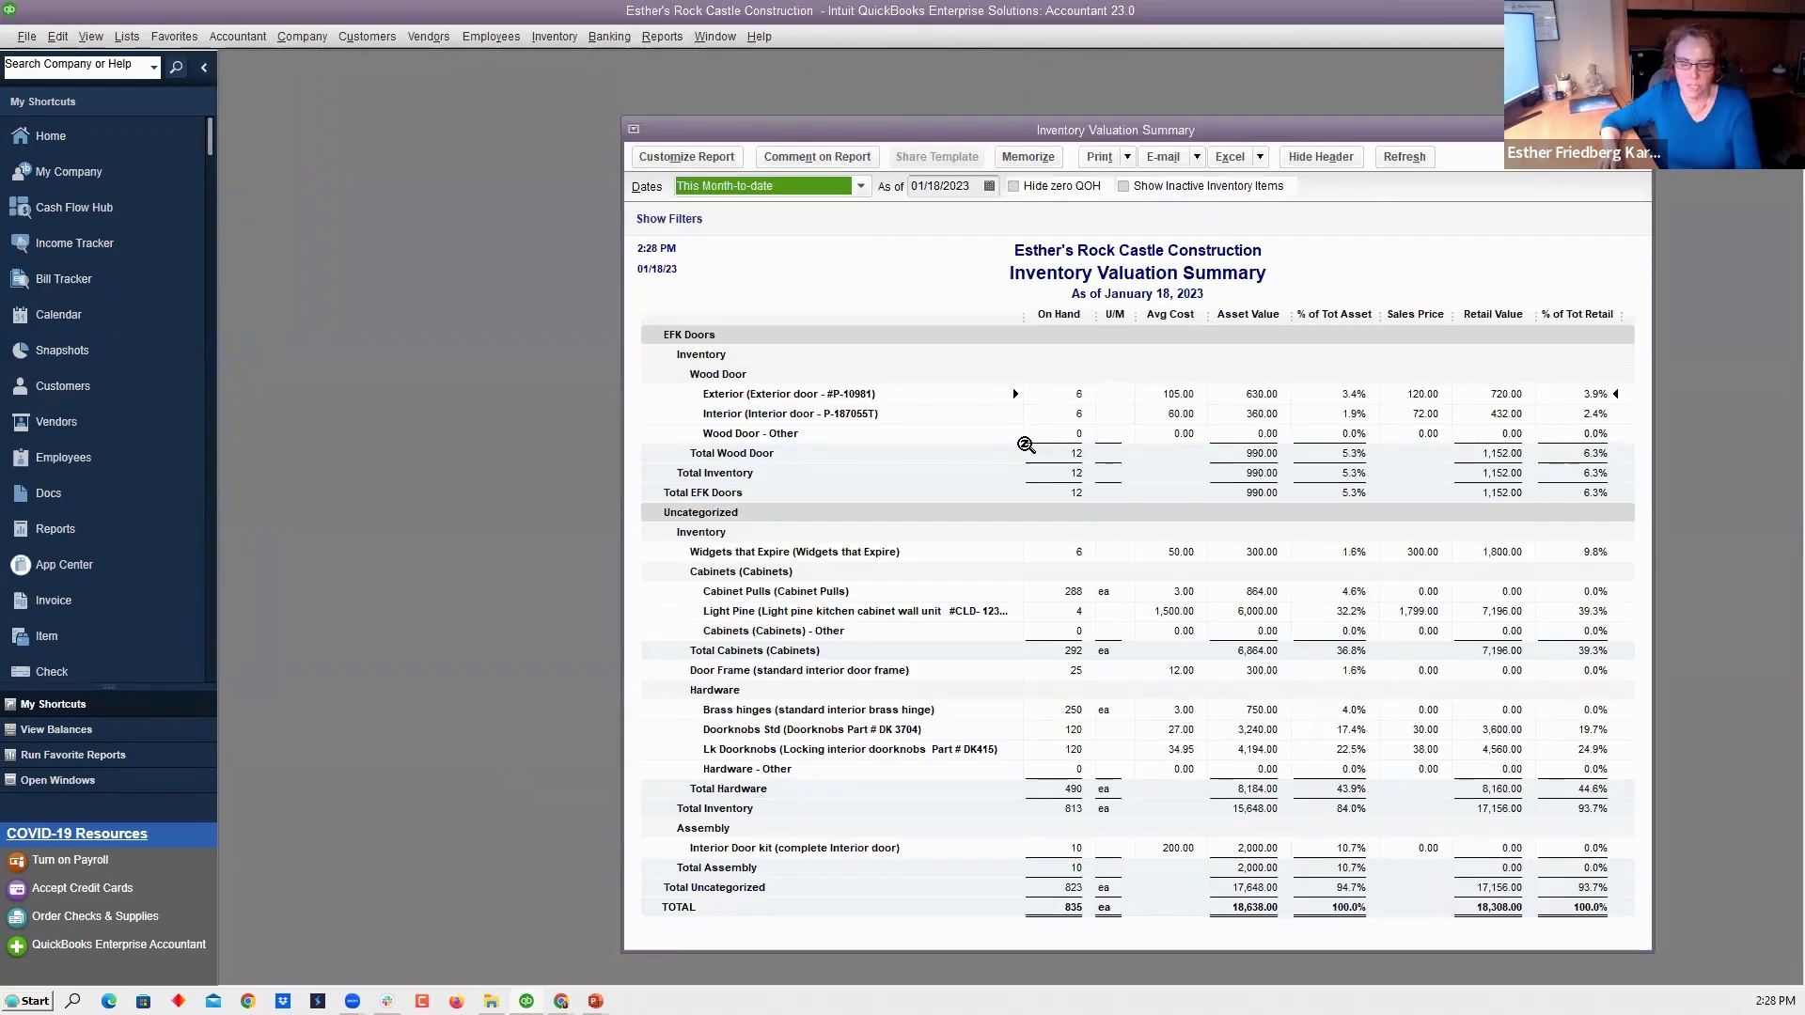
key("a")
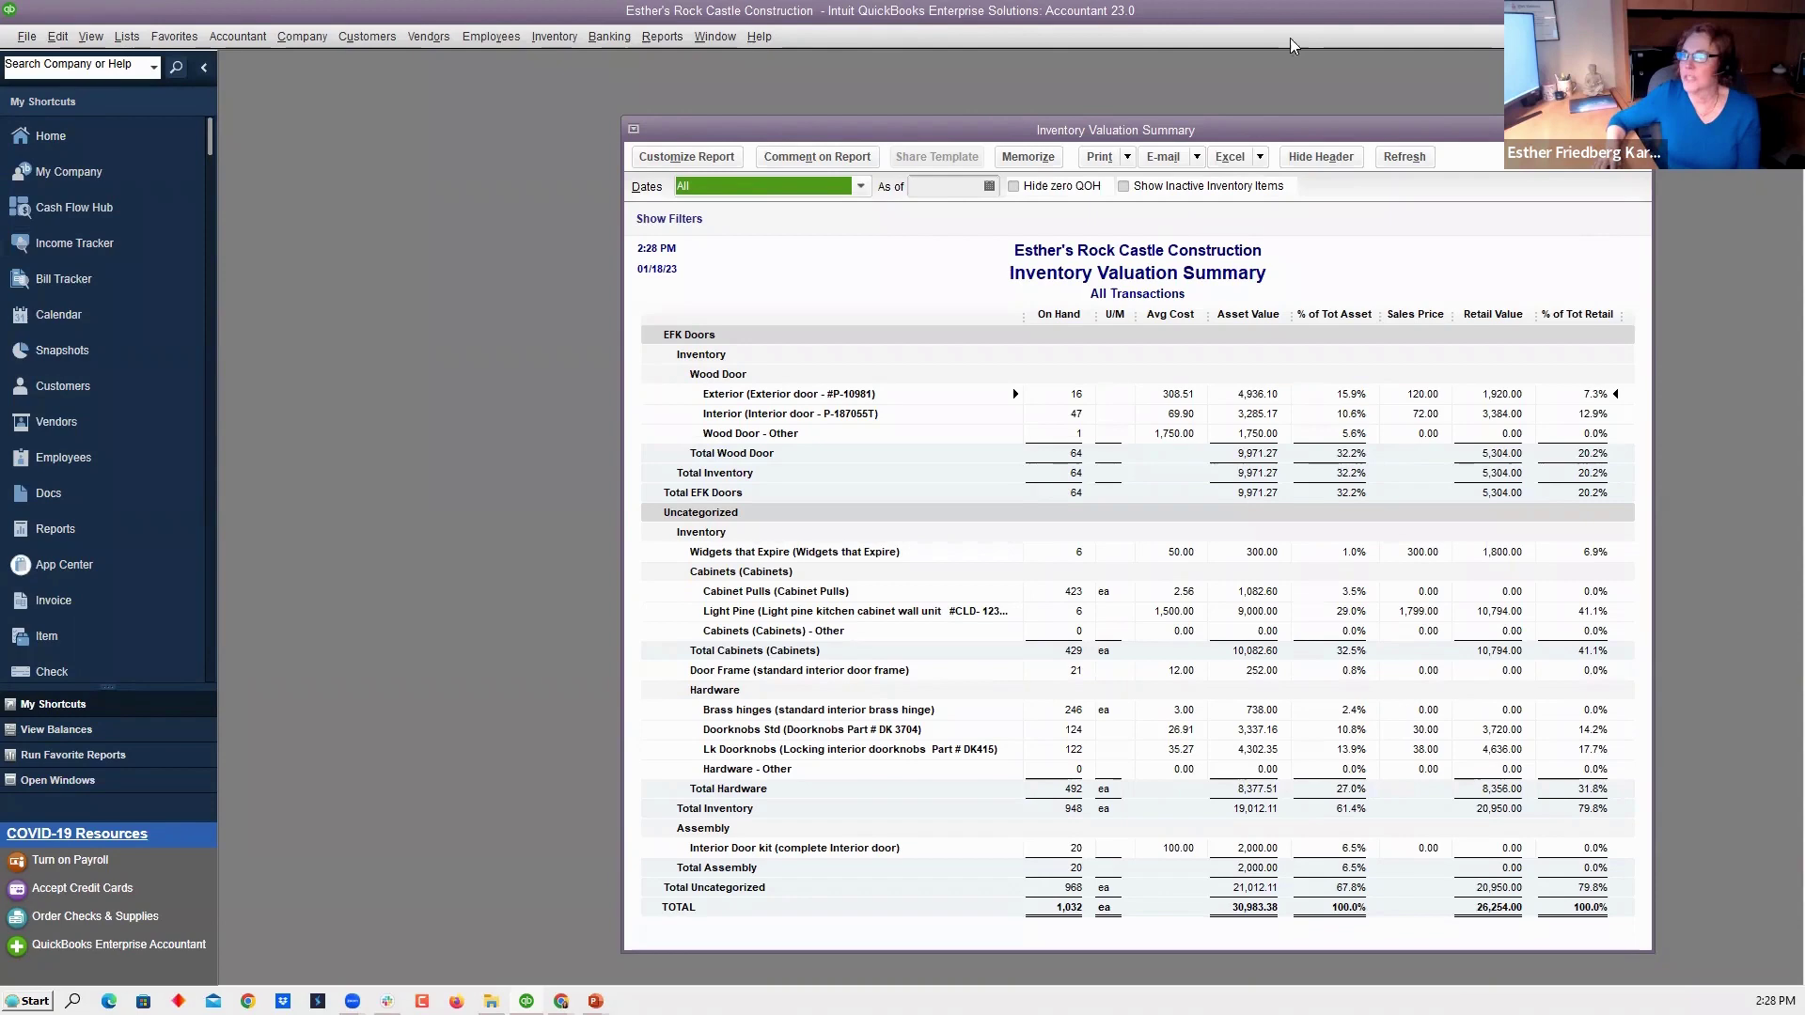
left_click(675, 35)
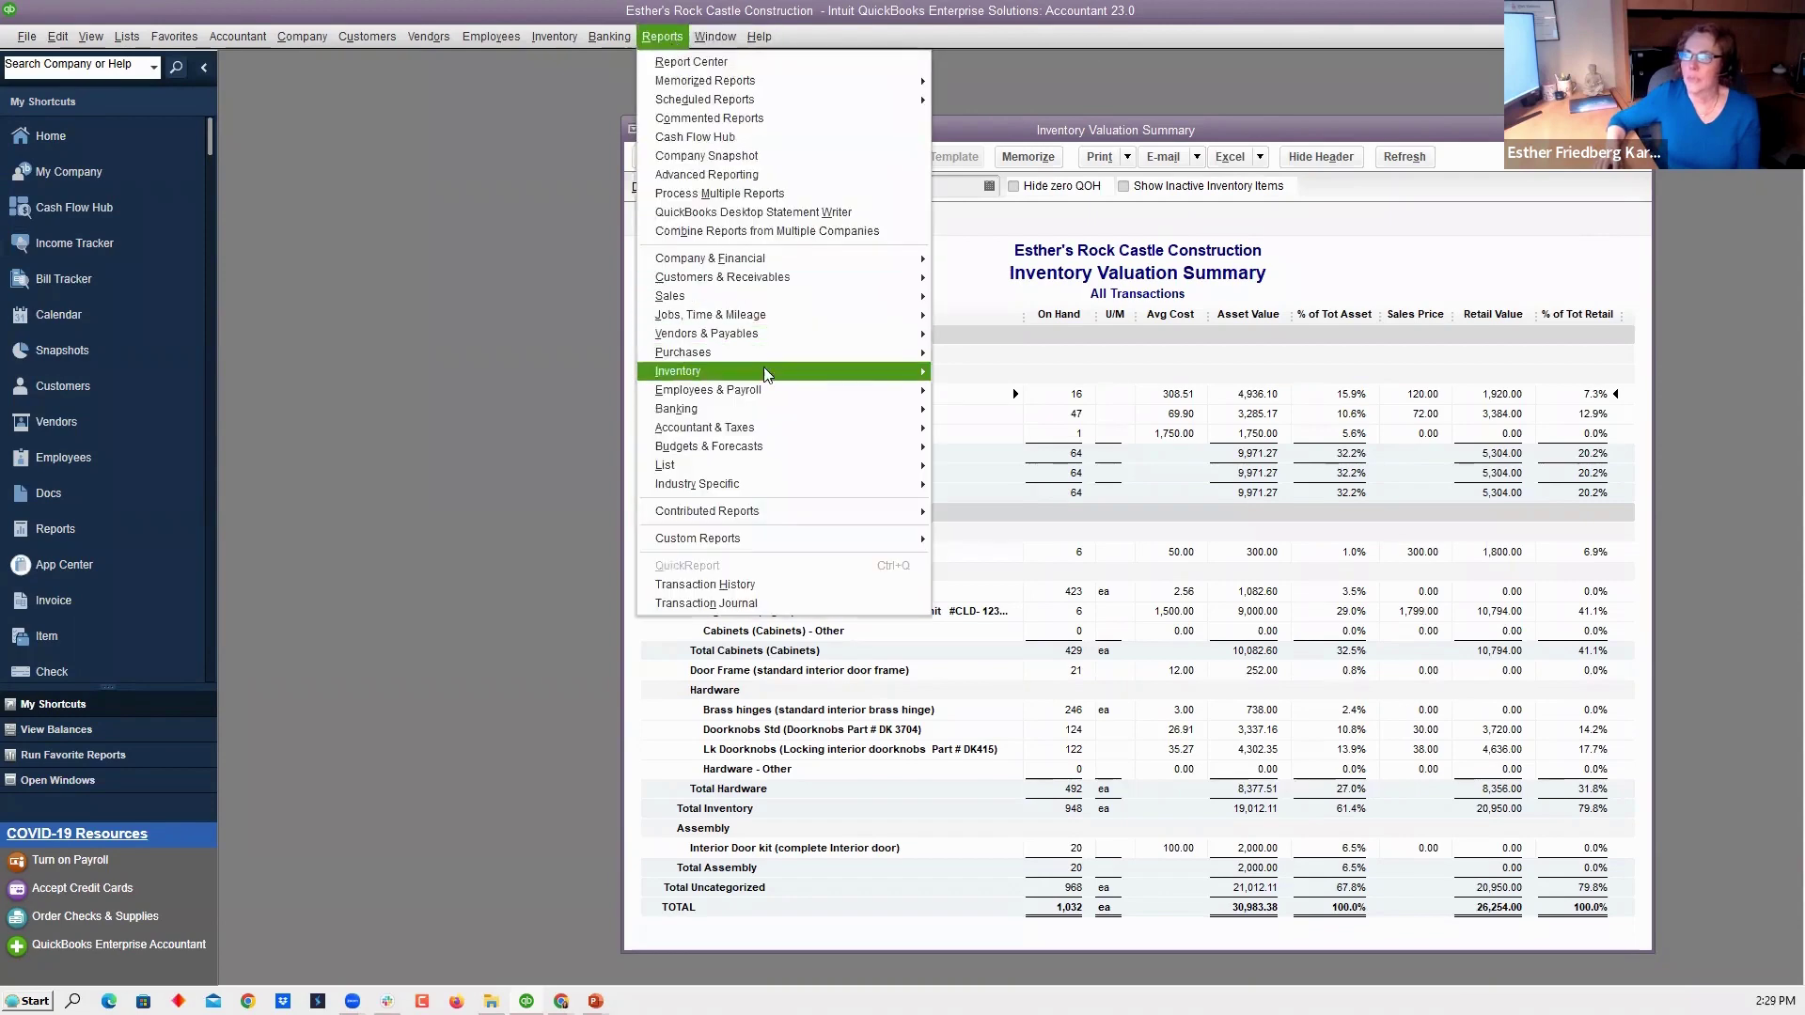
mouse_move(759, 374)
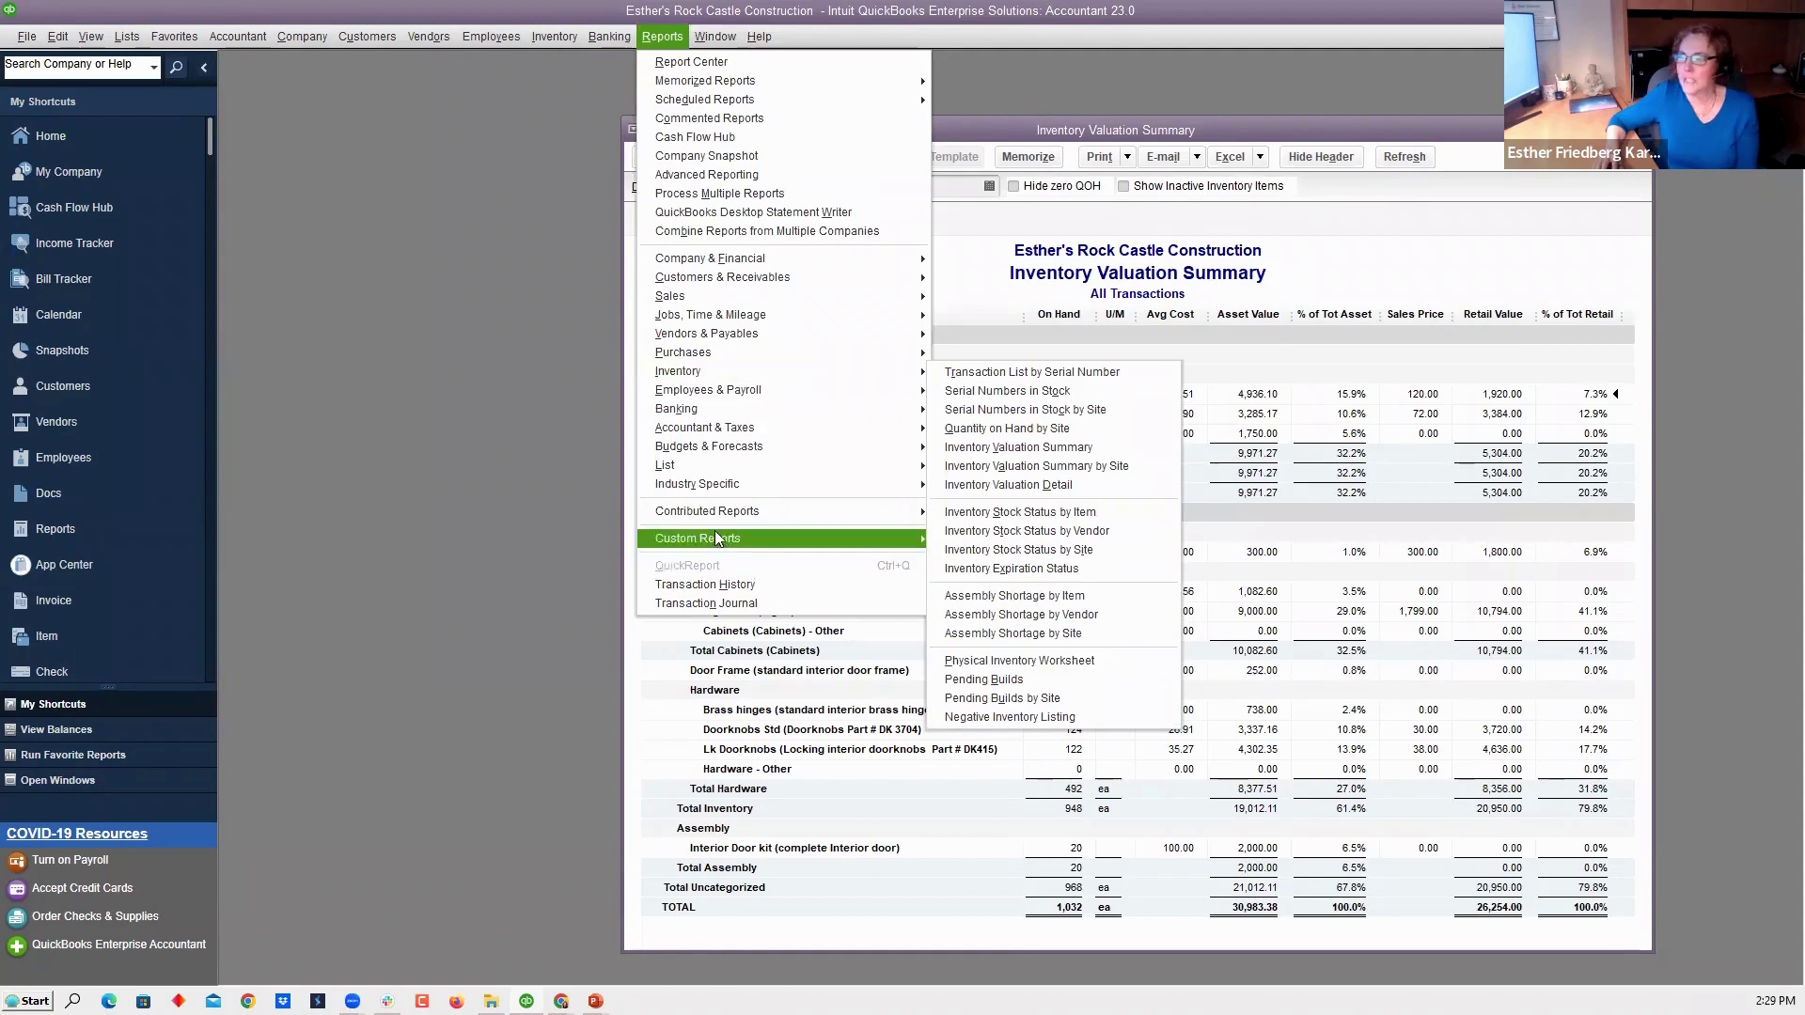
mouse_move(762, 468)
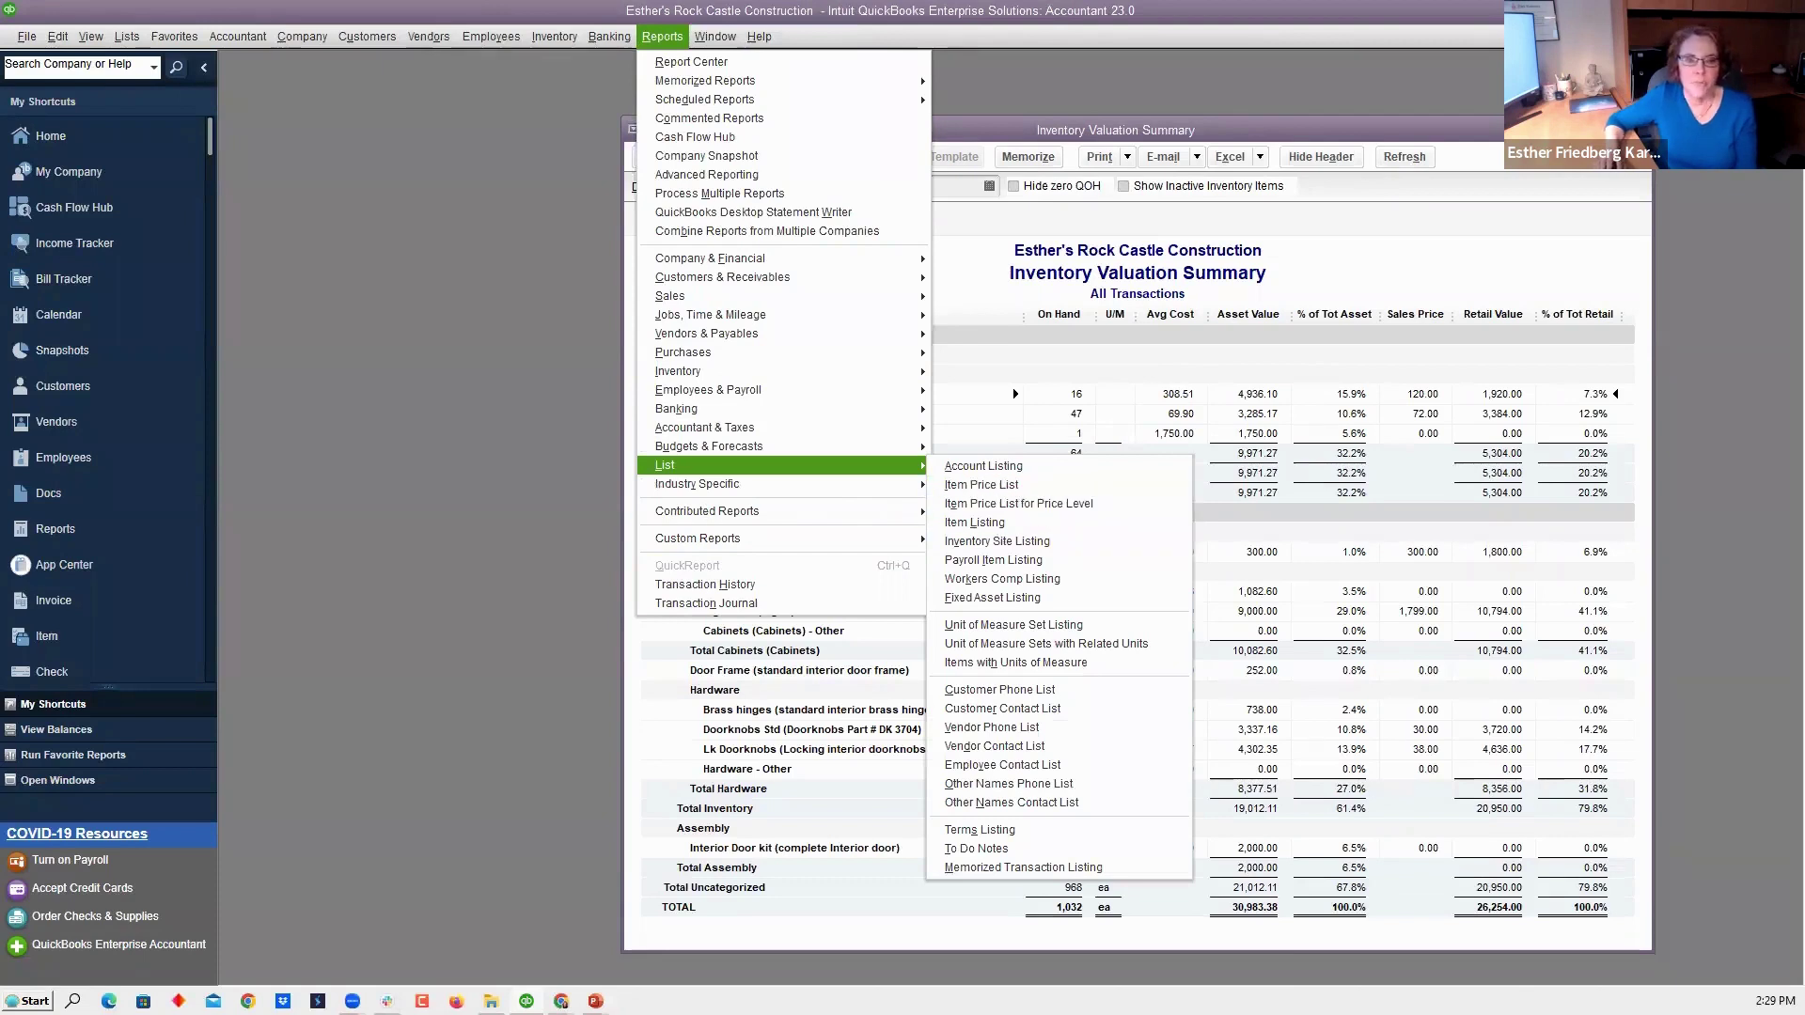
key("Escape")
key("Escape")
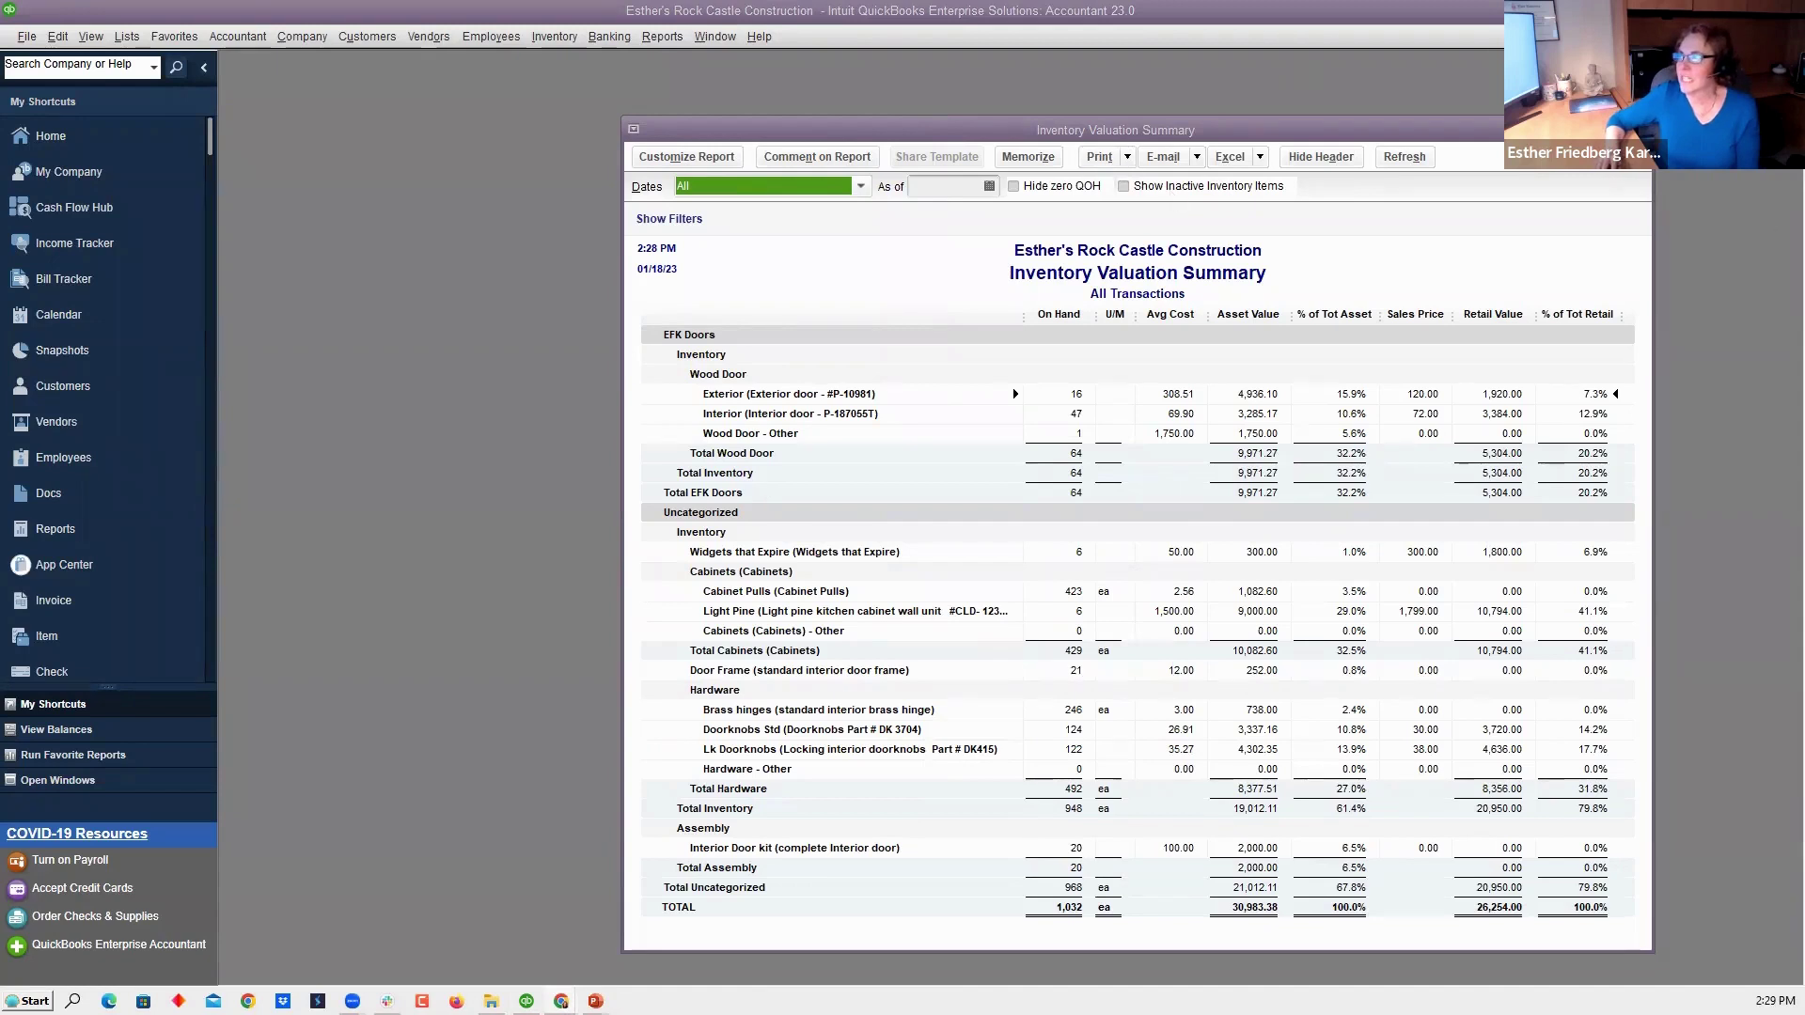
Close the valuation report, dismiss the expiration tip, and try then clear 'EFK' on invoice 1105's first line
key("Escape")
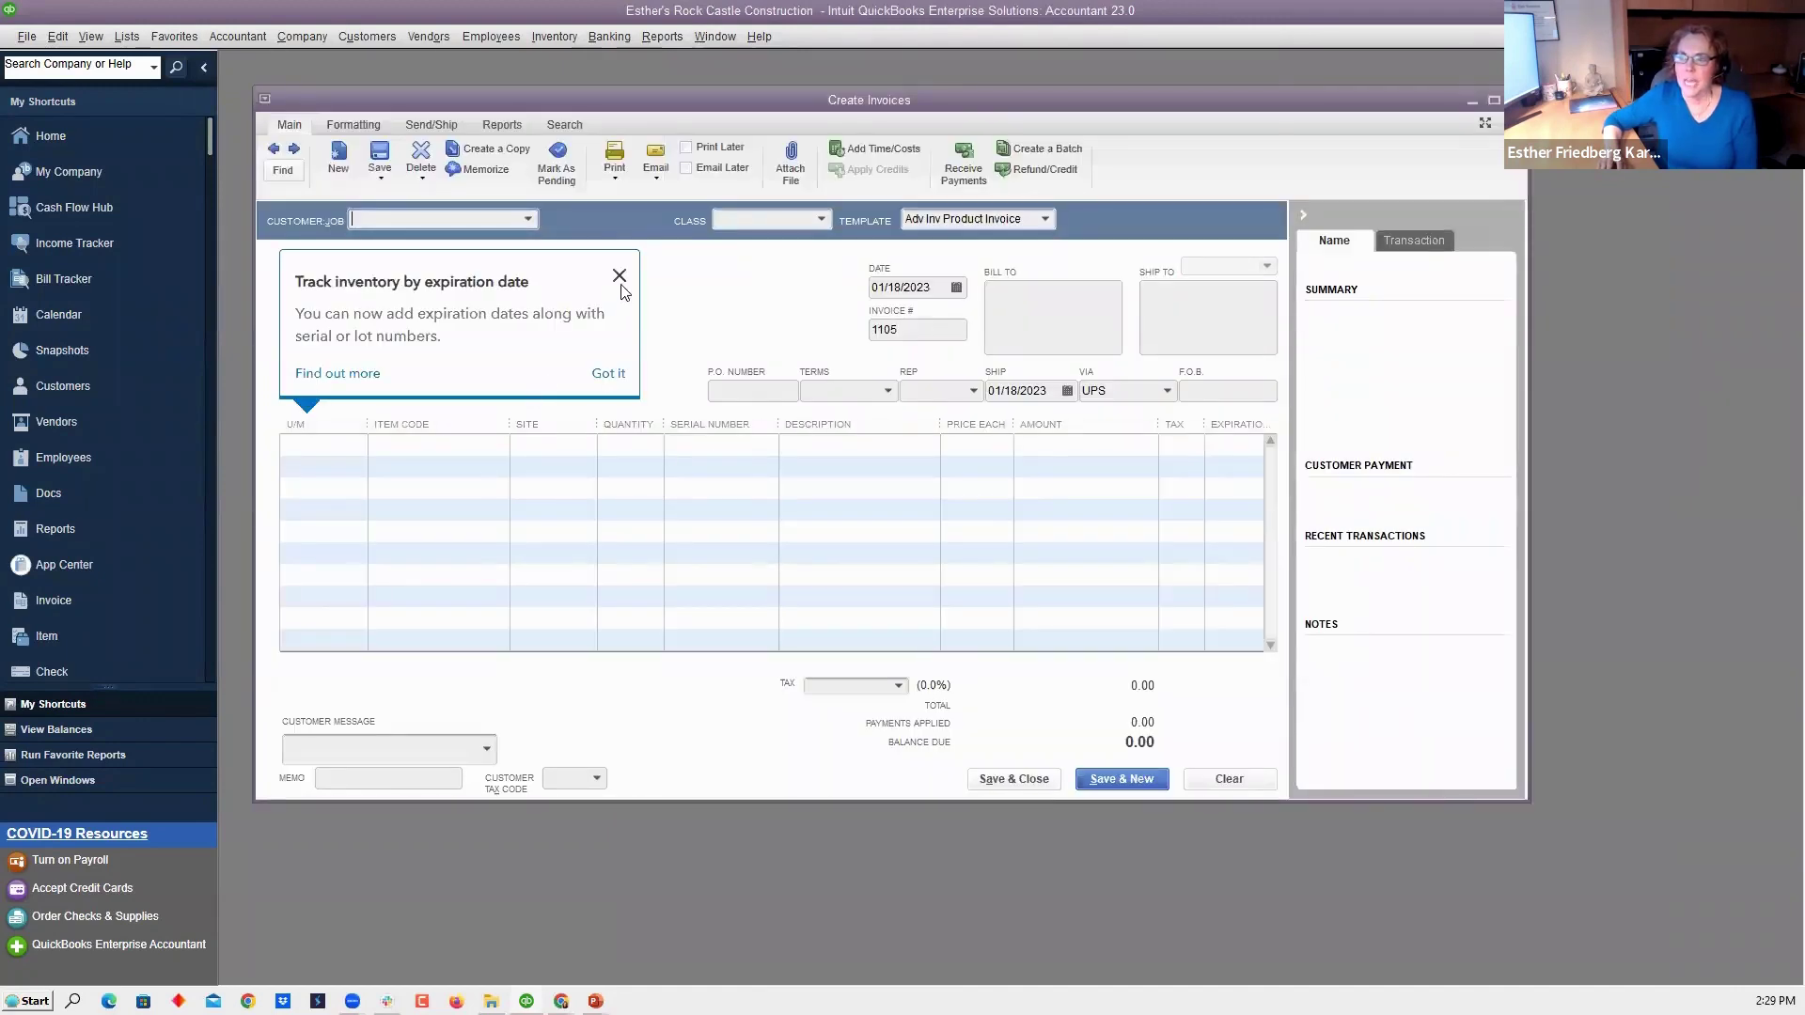
left_click(619, 280)
left_click(406, 446)
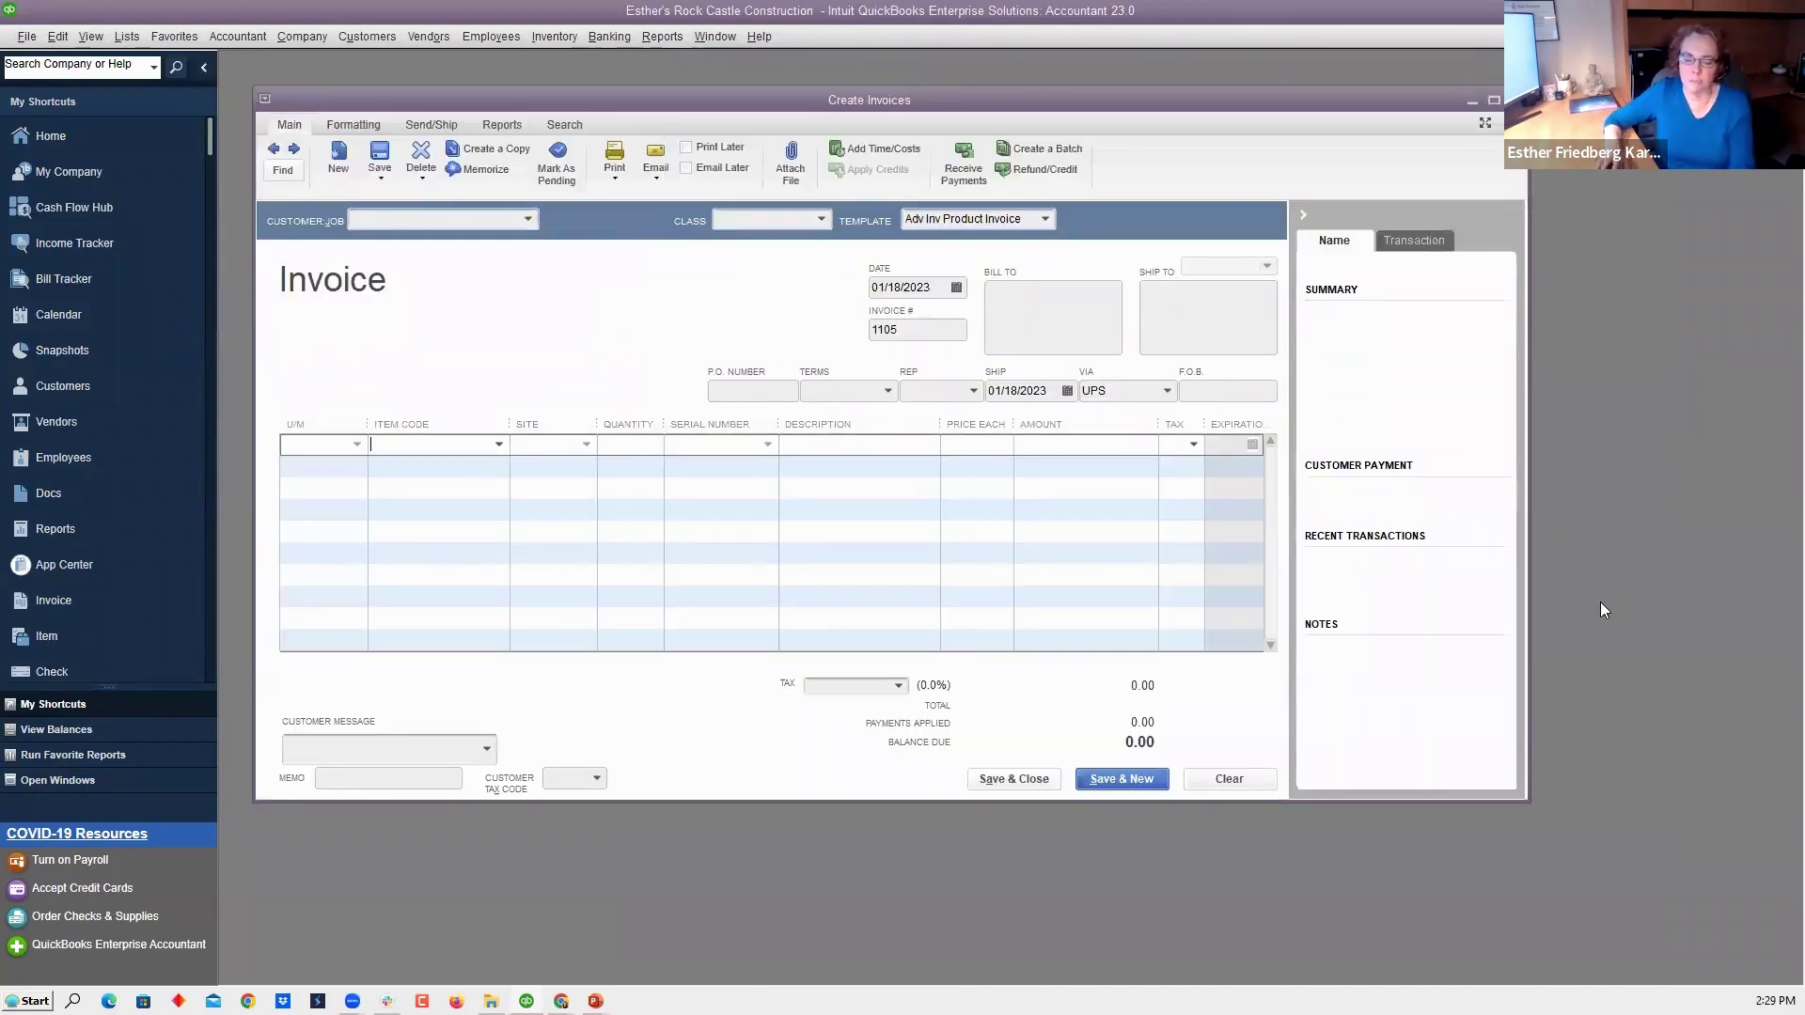
type("EFK")
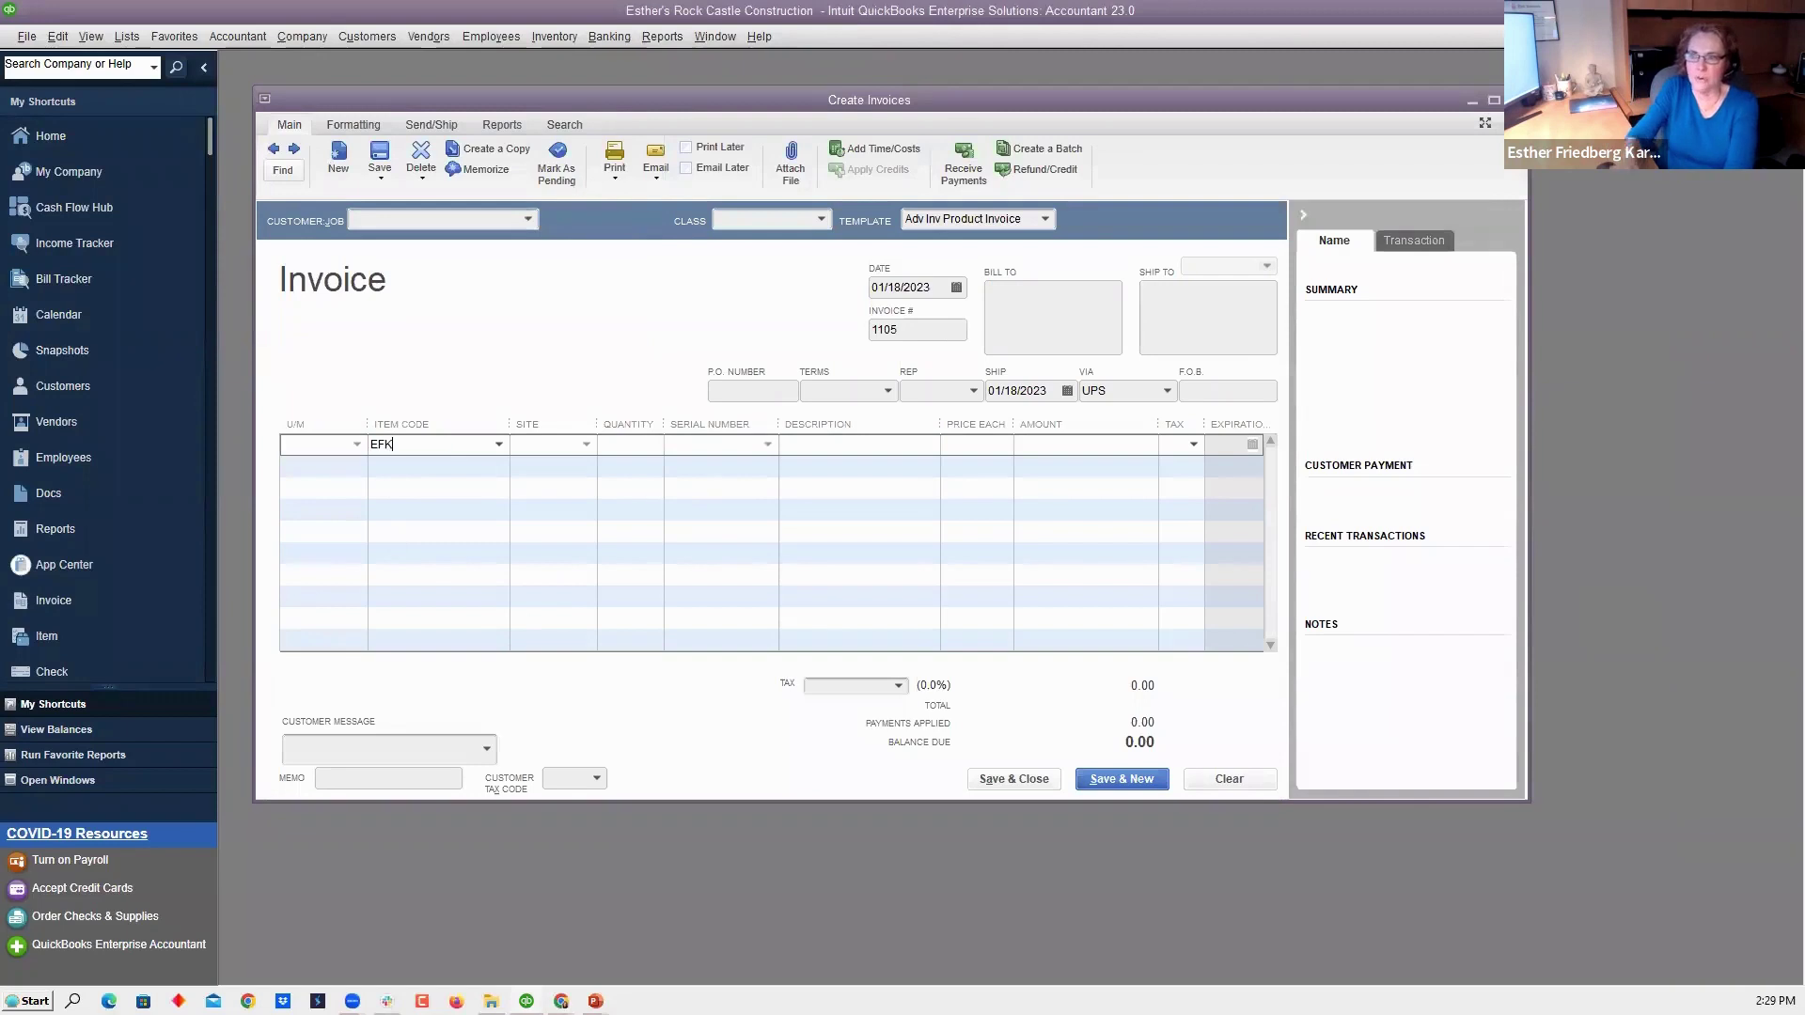
left_click(499, 445)
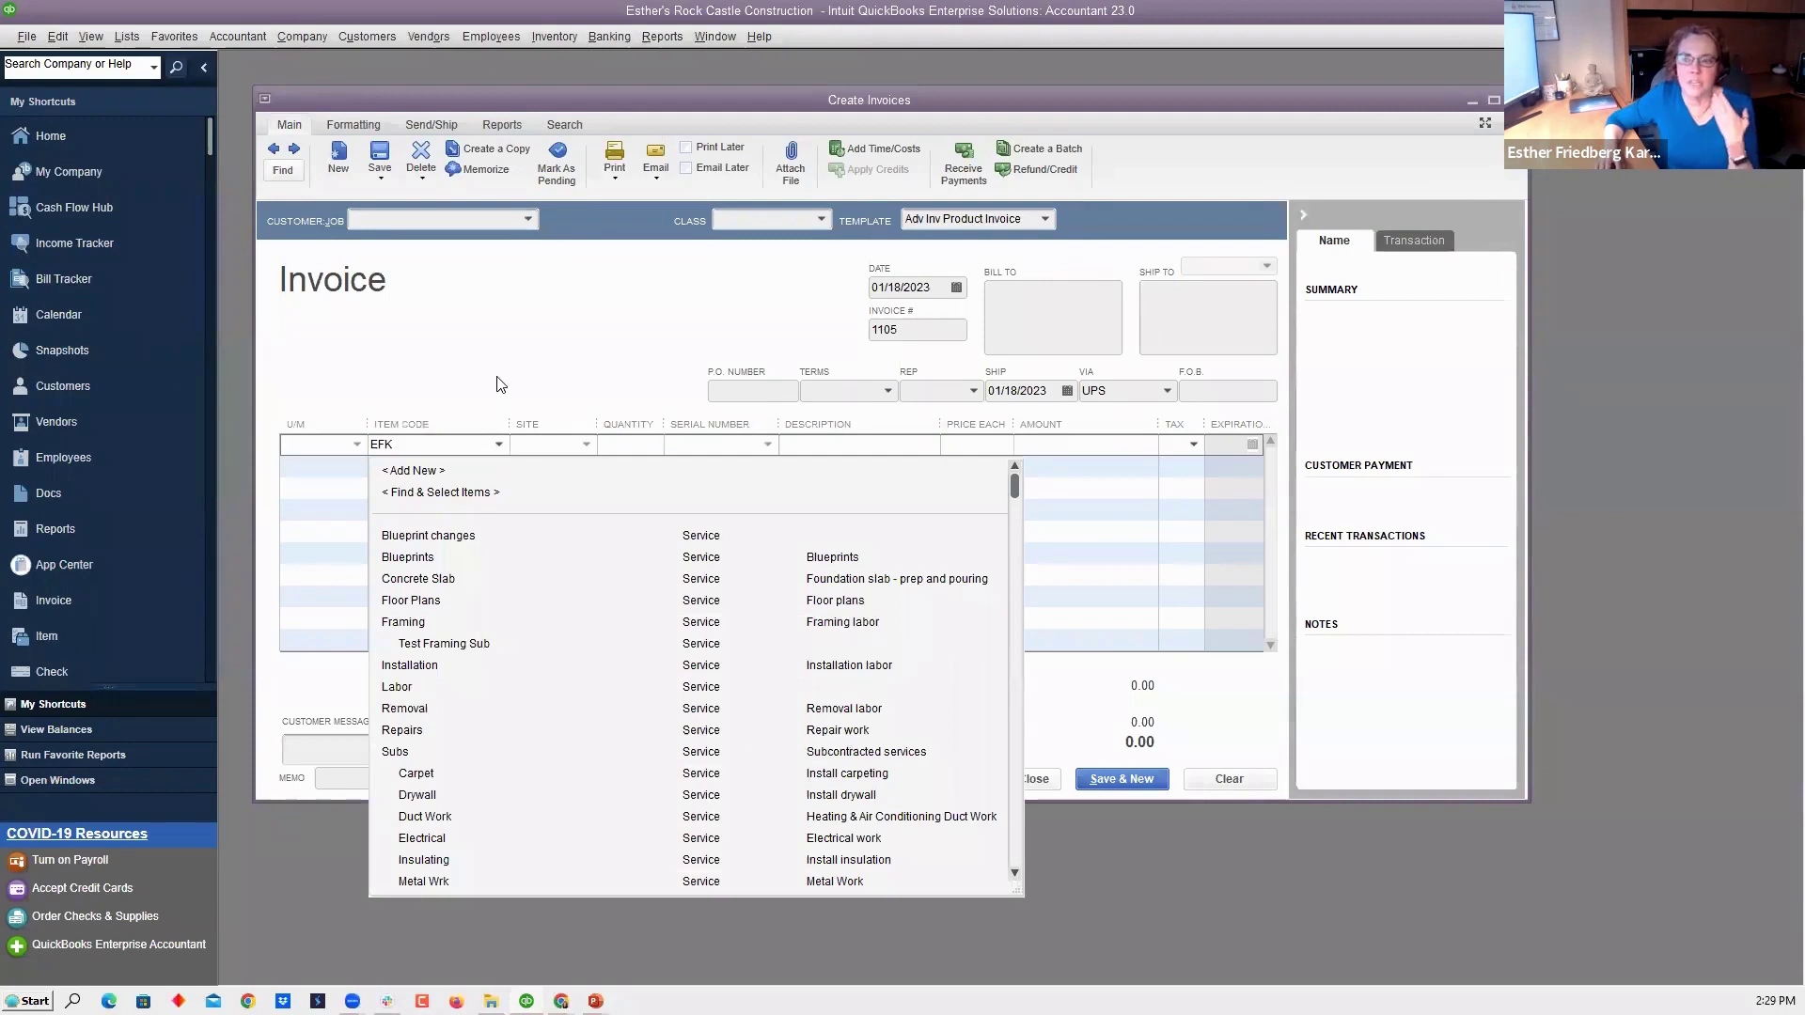
left_click(399, 362)
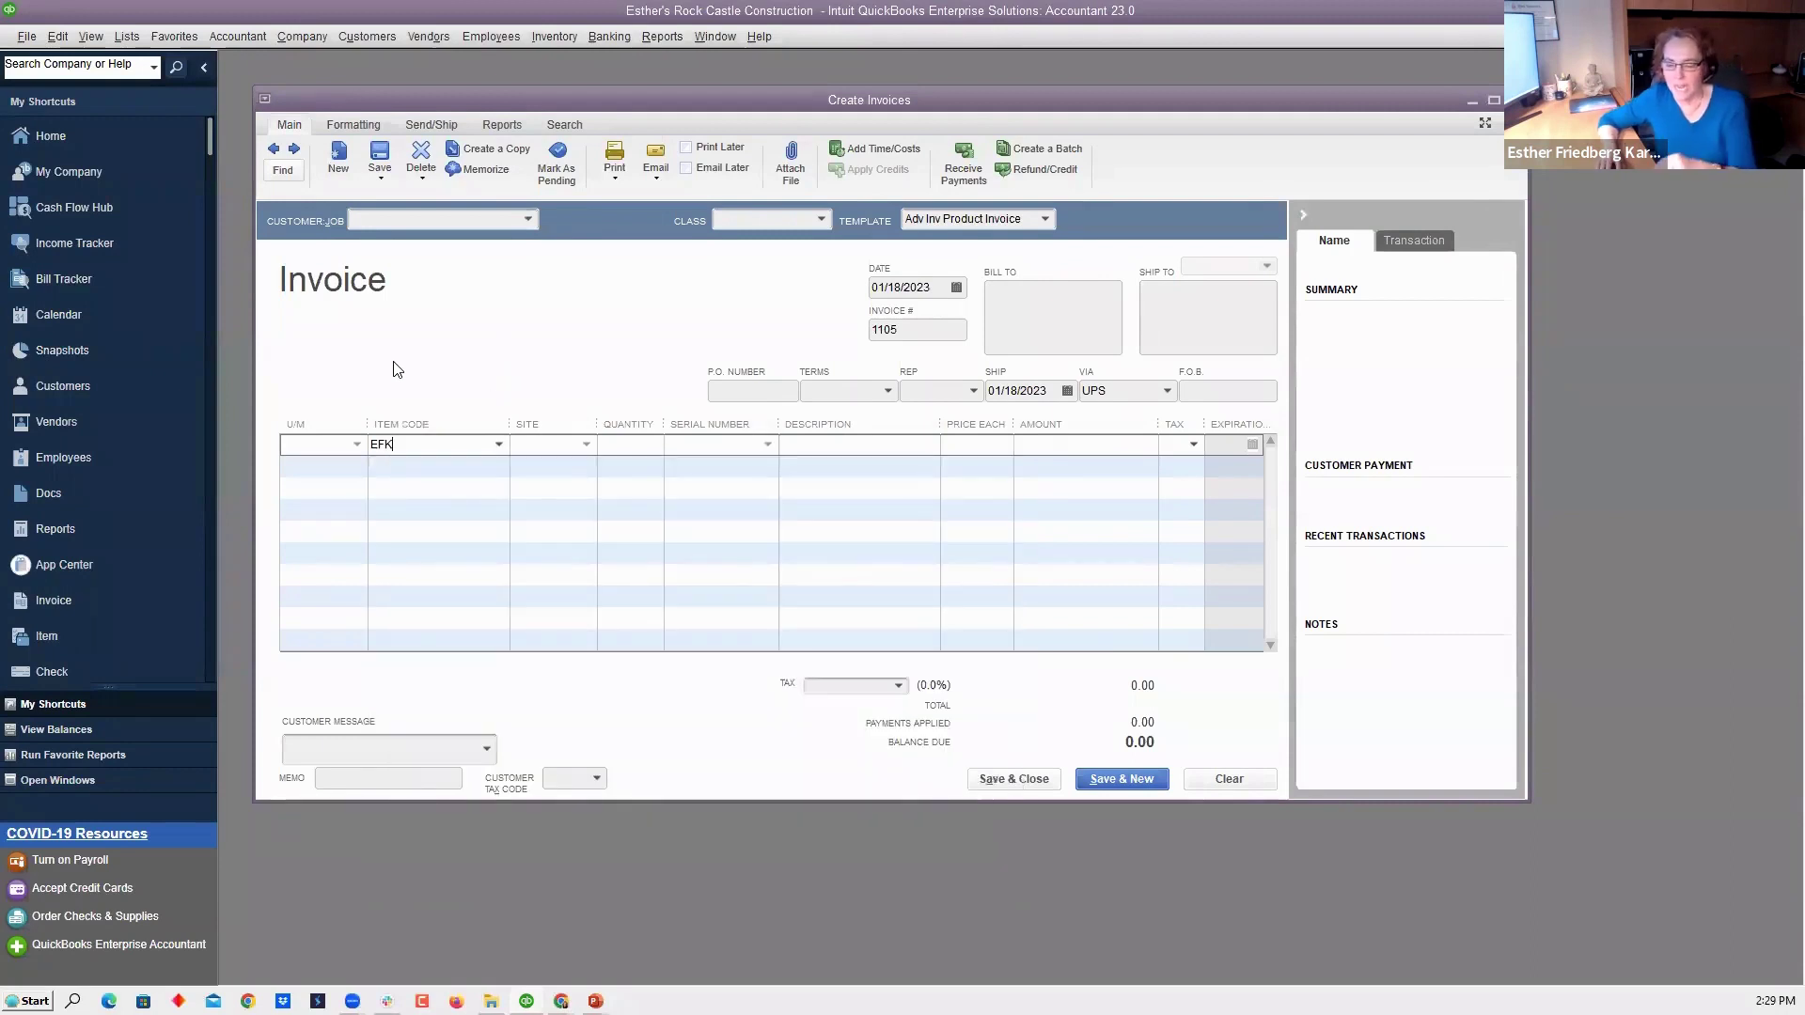
key("BackSpace")
key("BackSpace")
key("BackSpace")
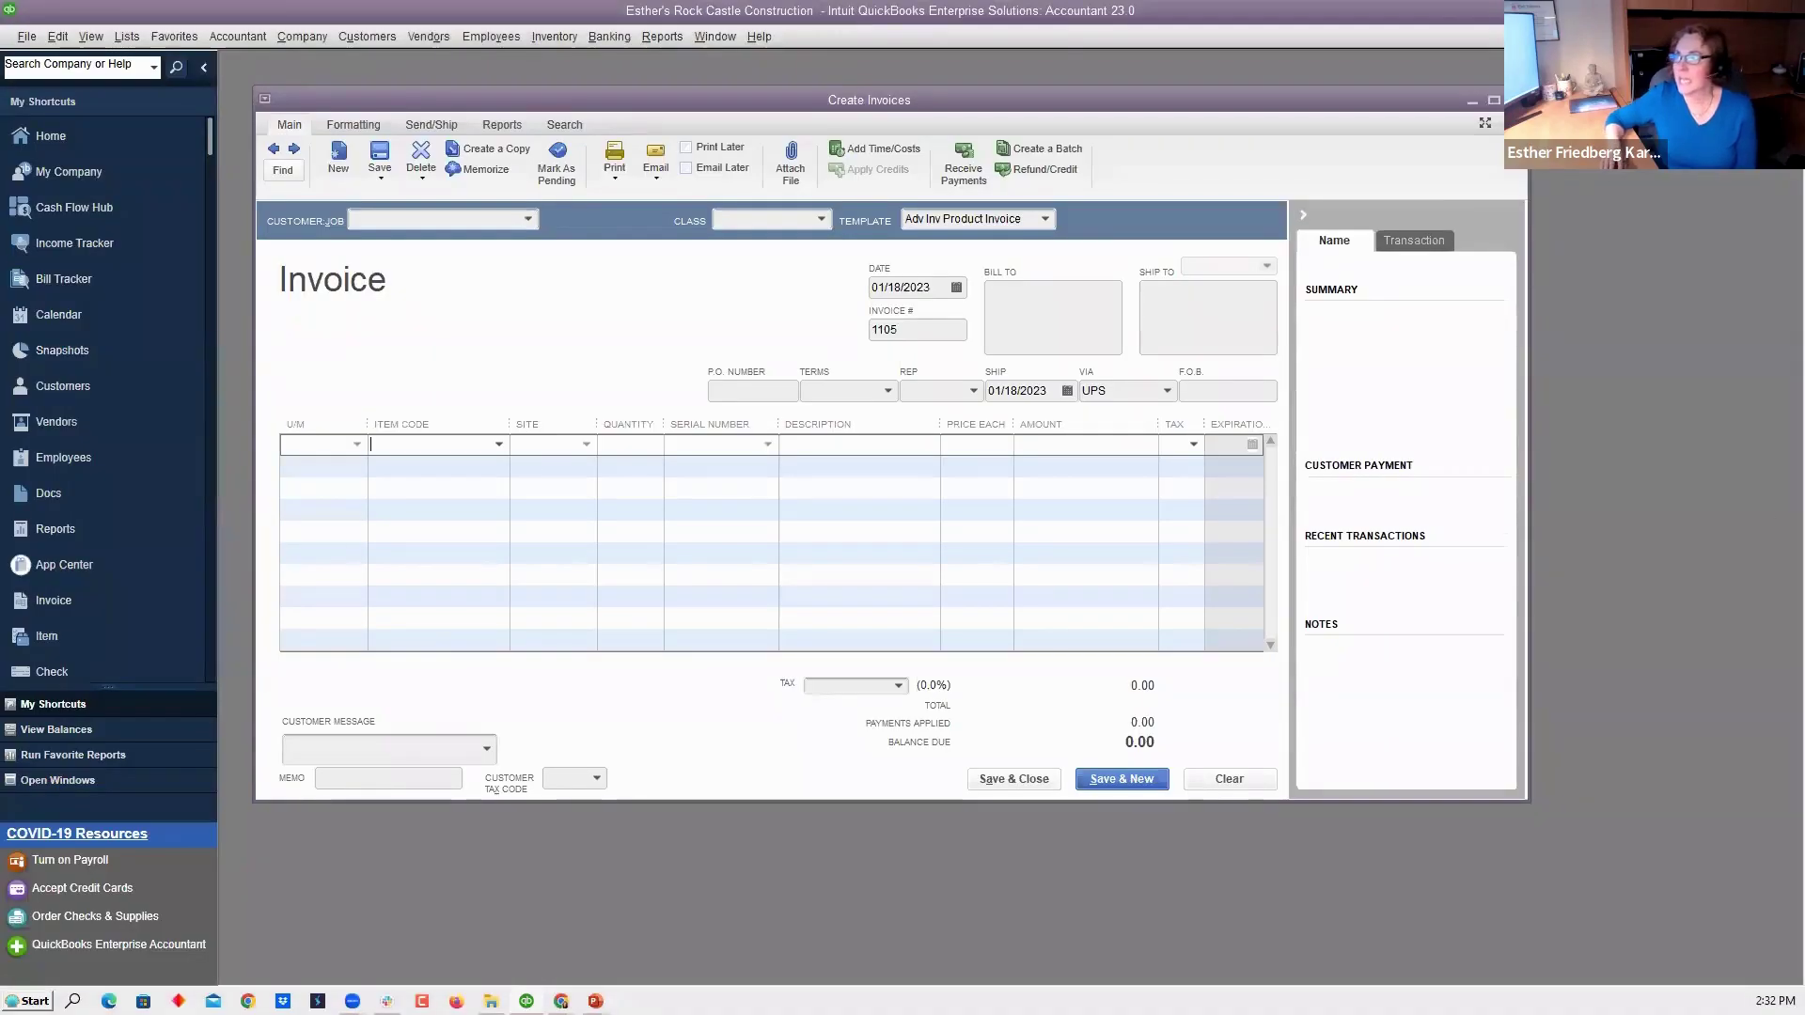
Close the blank invoice and open Edit > Preferences on Items & Inventory
key("Escape")
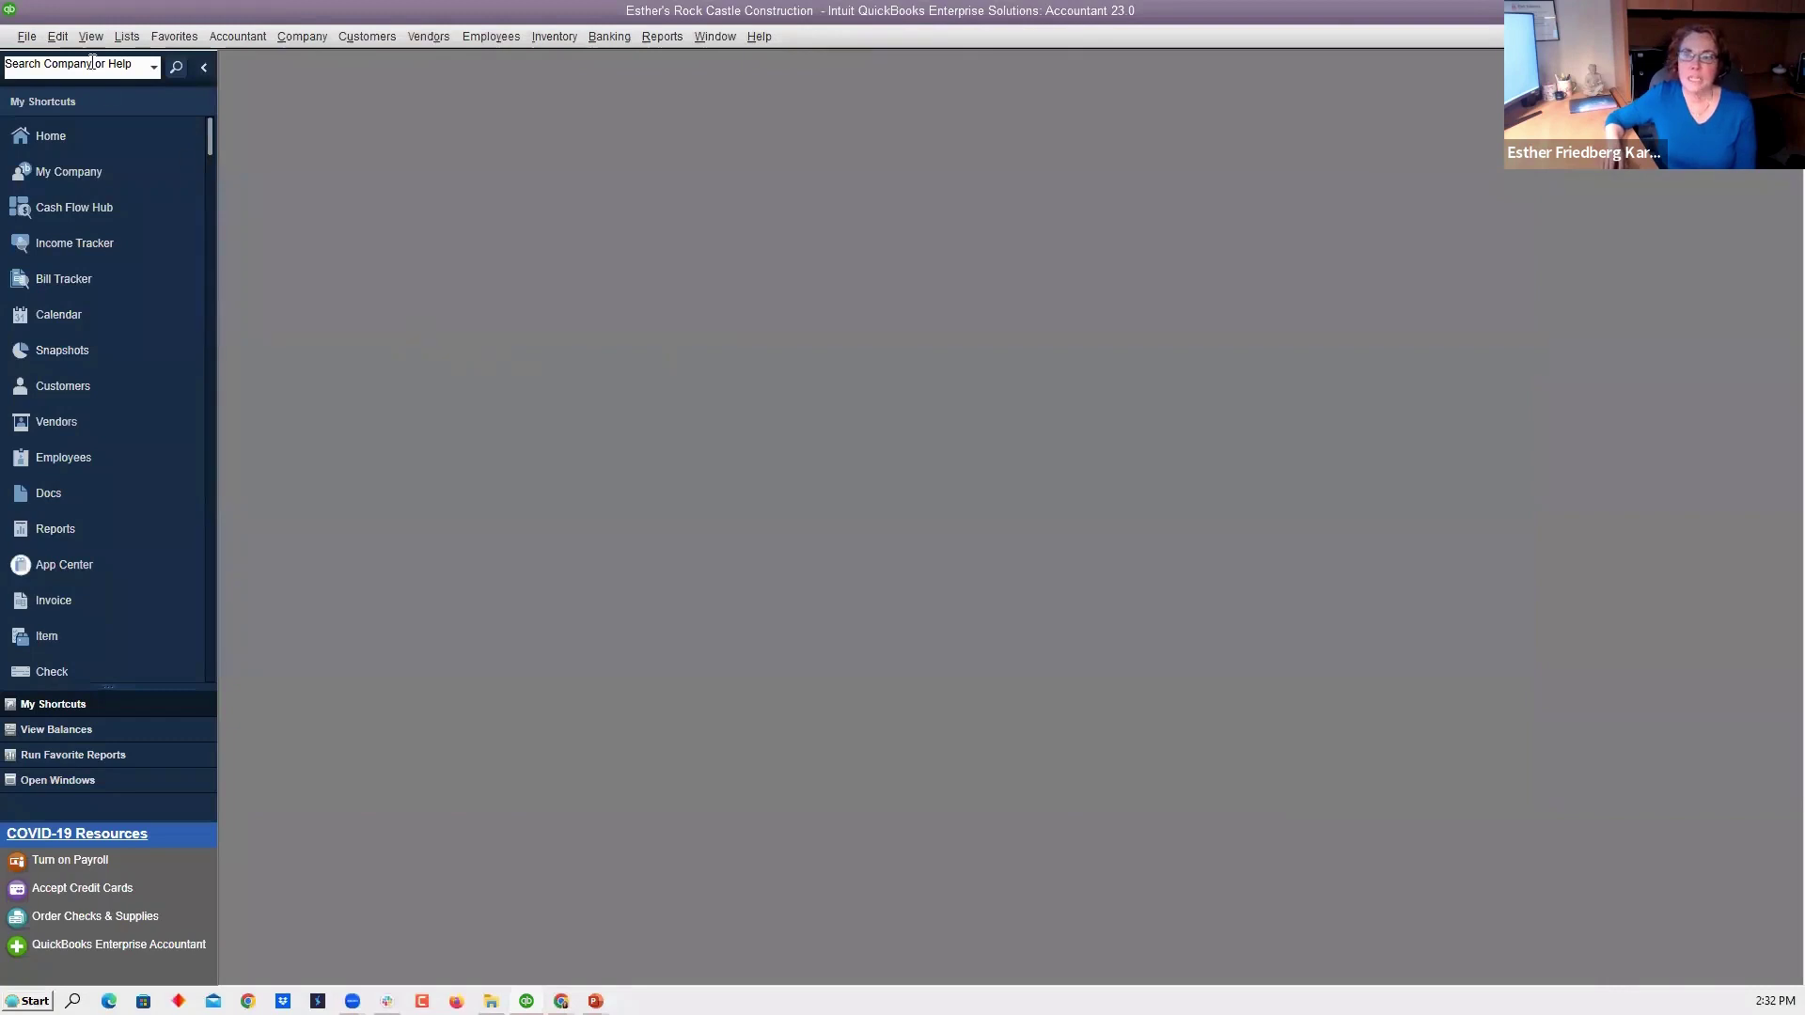
left_click(60, 38)
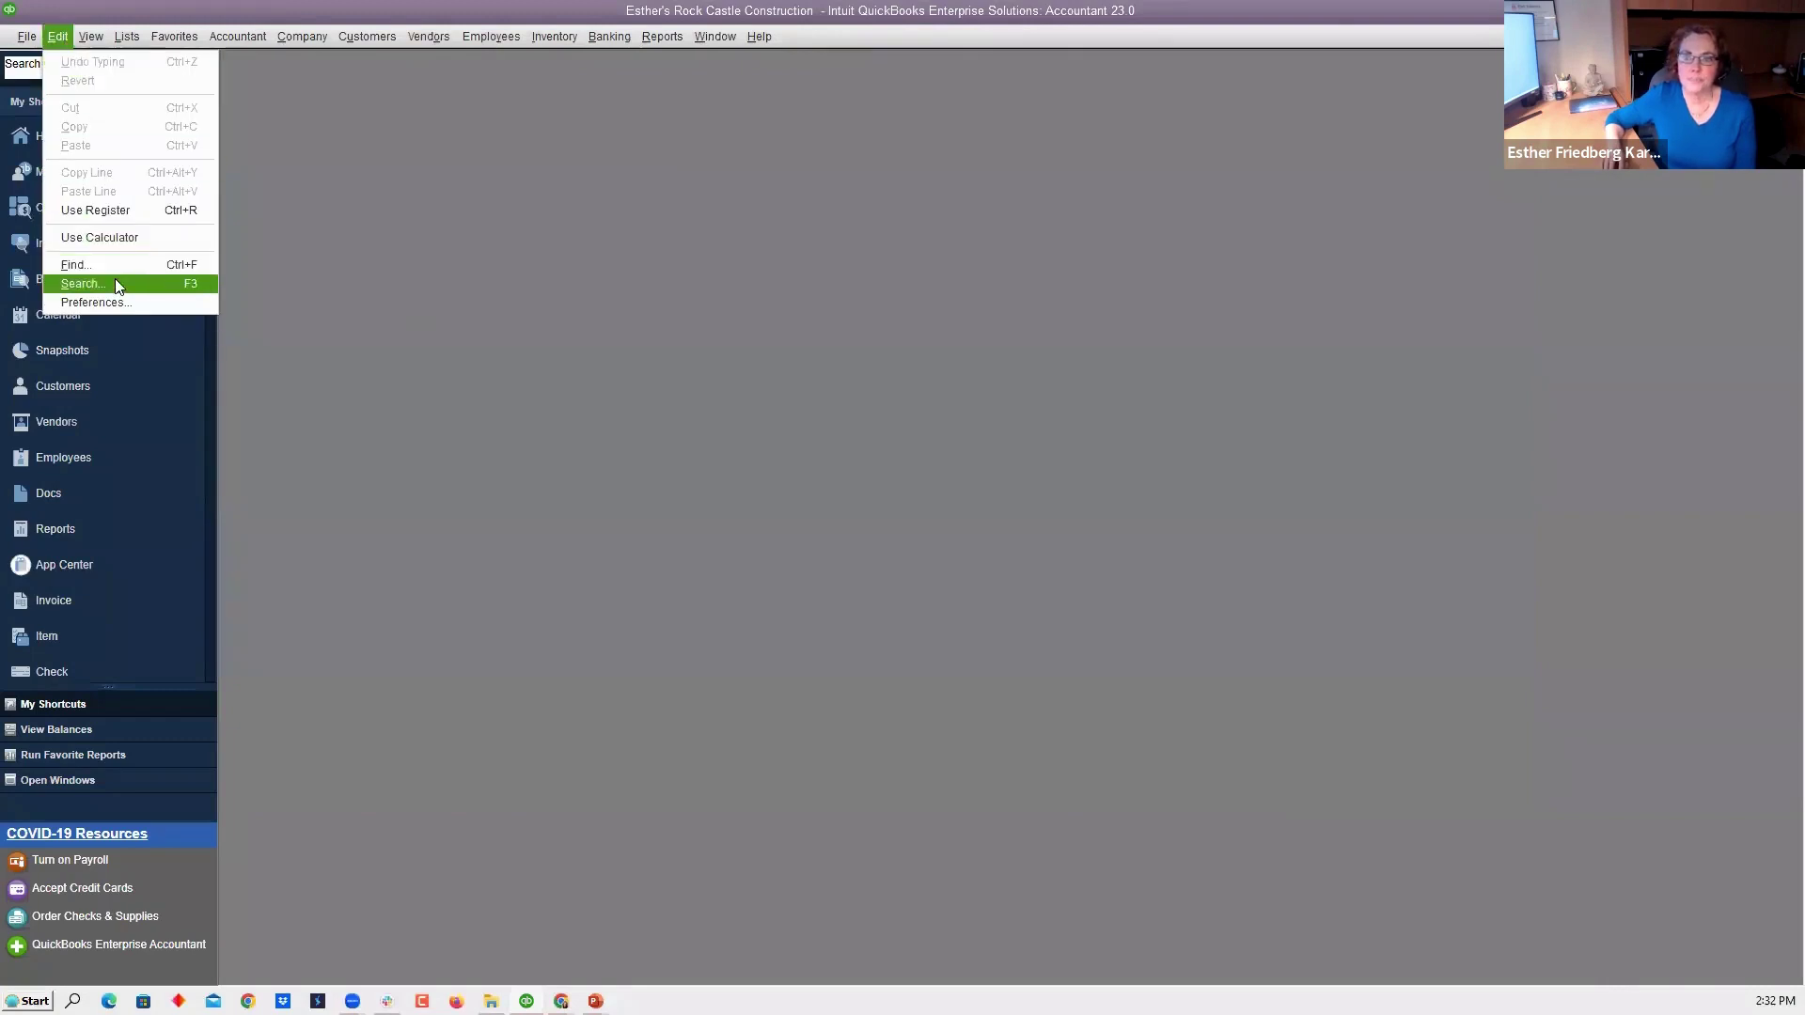
left_click(113, 303)
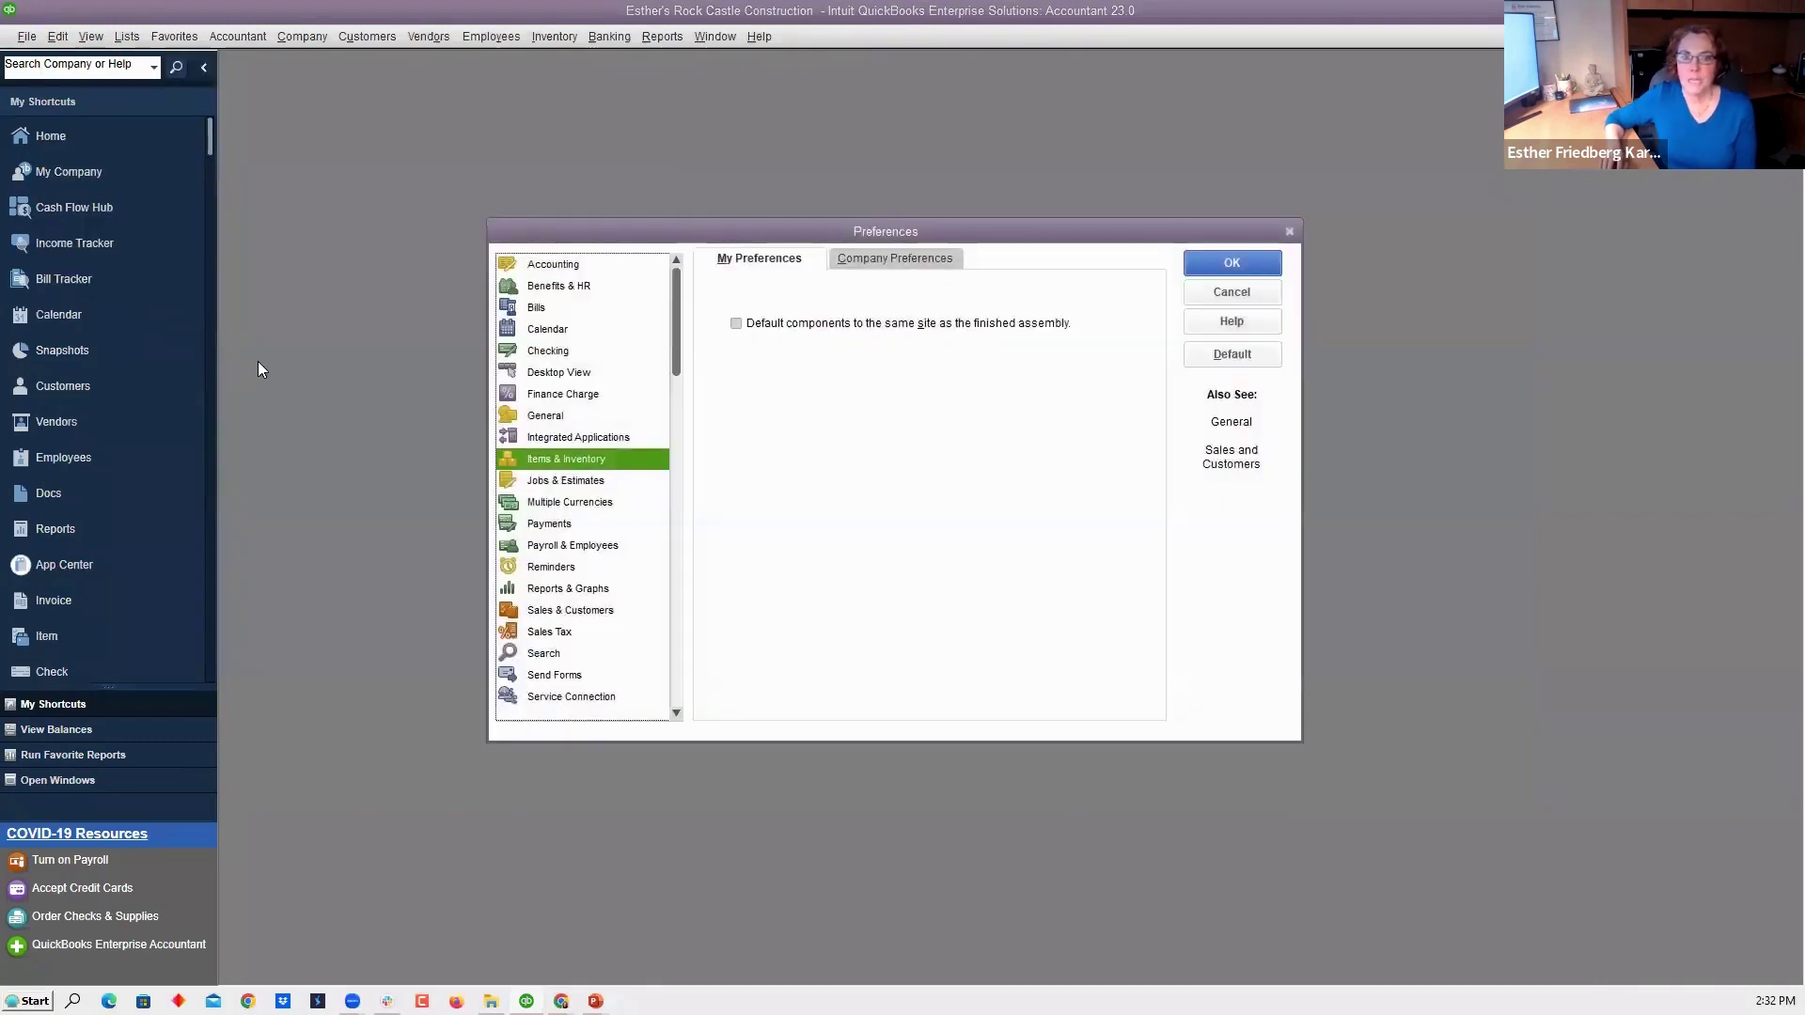
Check the Serial/Lot No. & Expiration tab in the company's Advanced Inventory Settings, then close it
left_click(863, 264)
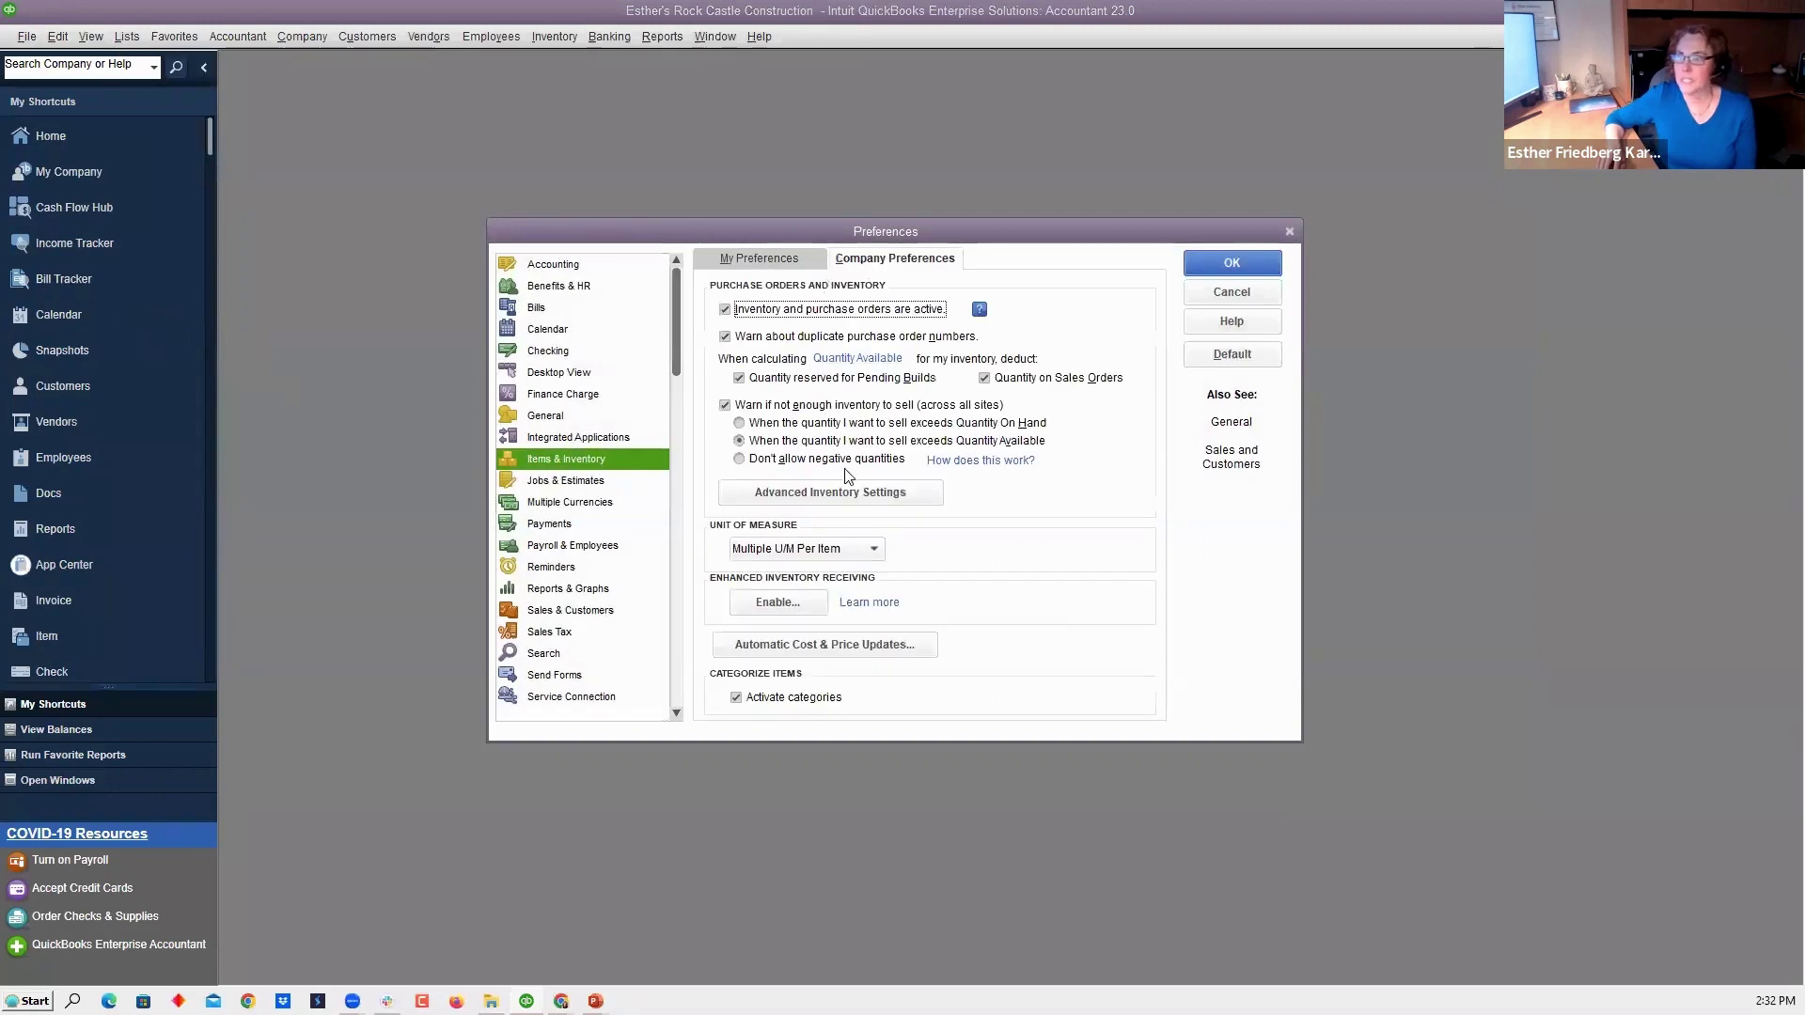
left_click(842, 492)
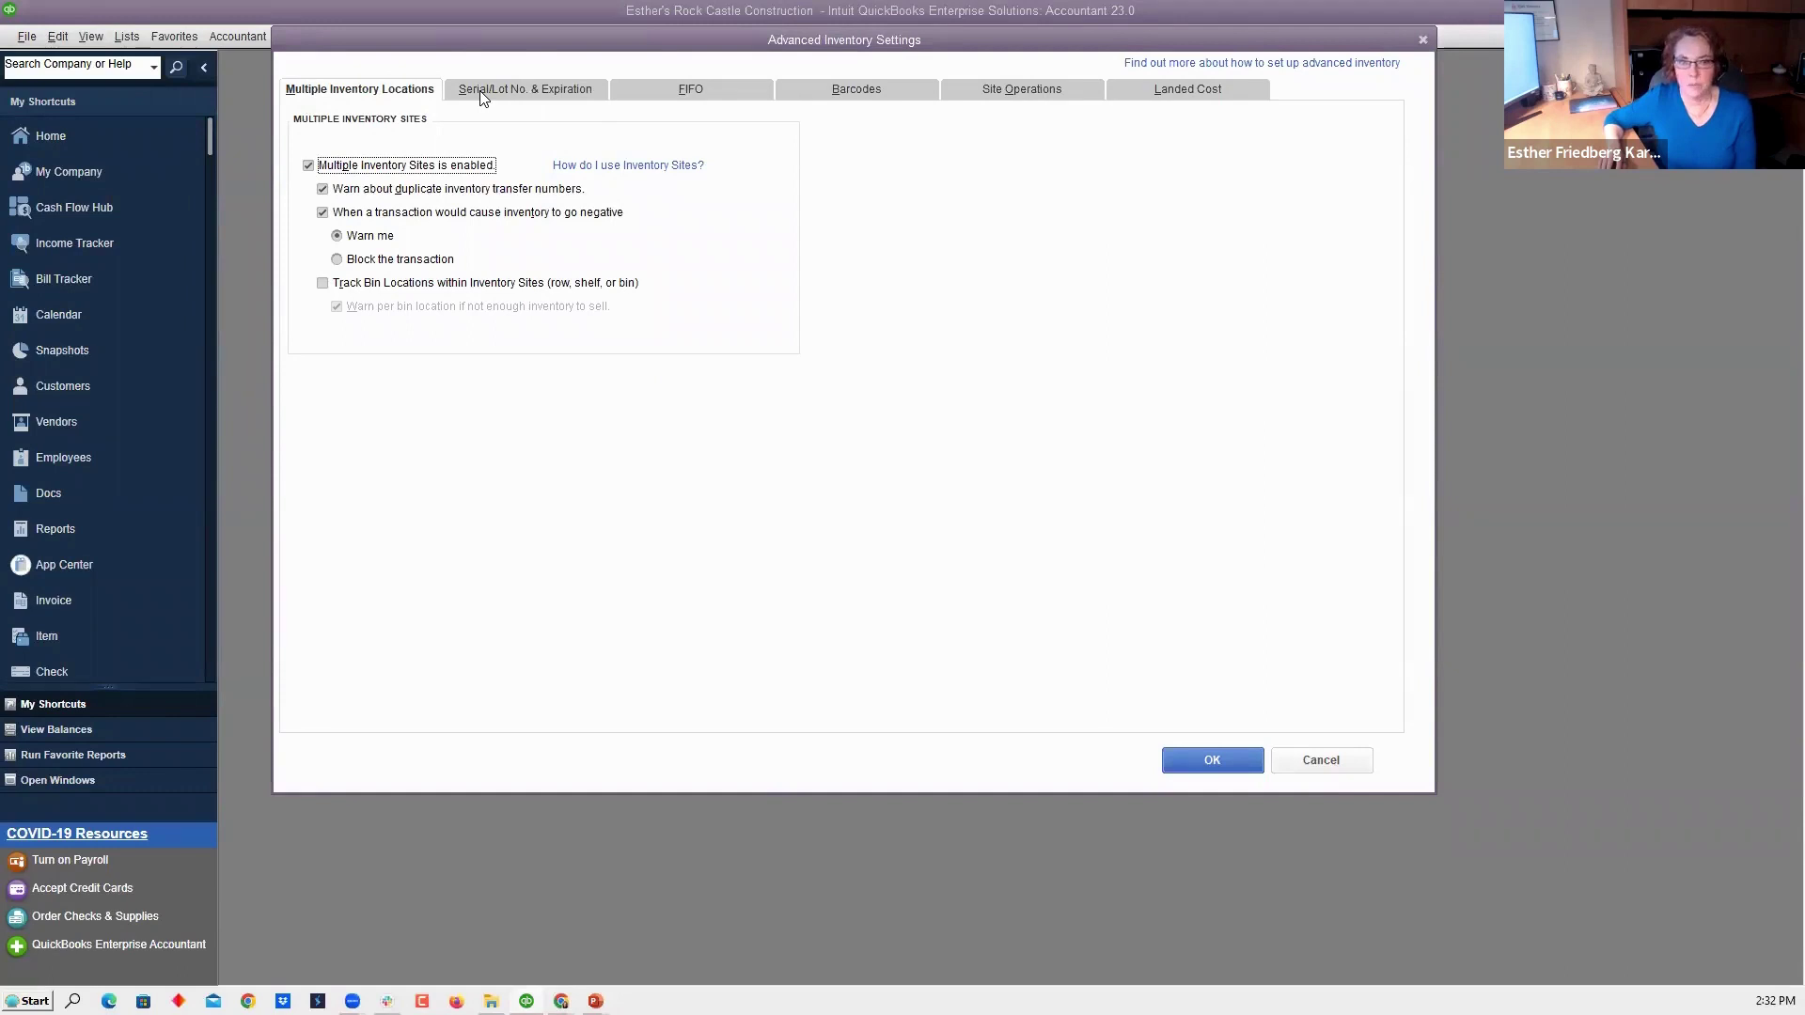
left_click(482, 92)
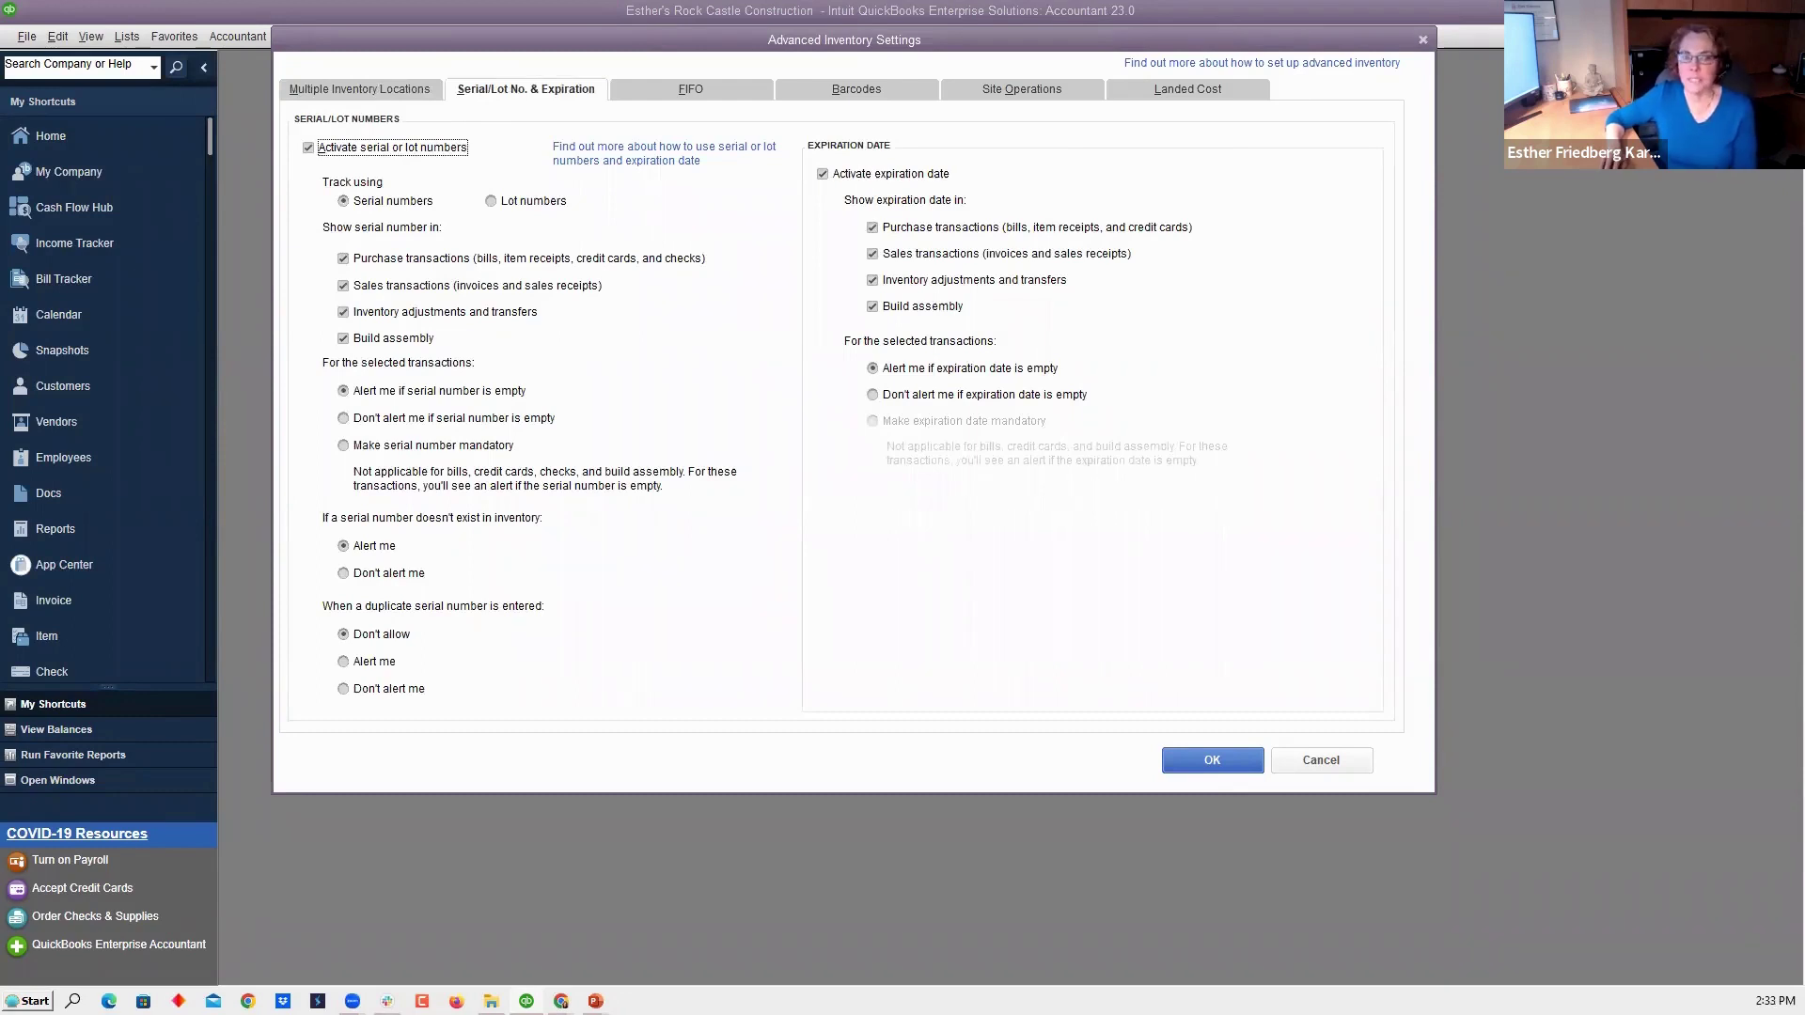
left_click(1425, 42)
Cancel Preferences, open the Item List, and run a QuickReport for Widgets that Expire
left_click(1231, 292)
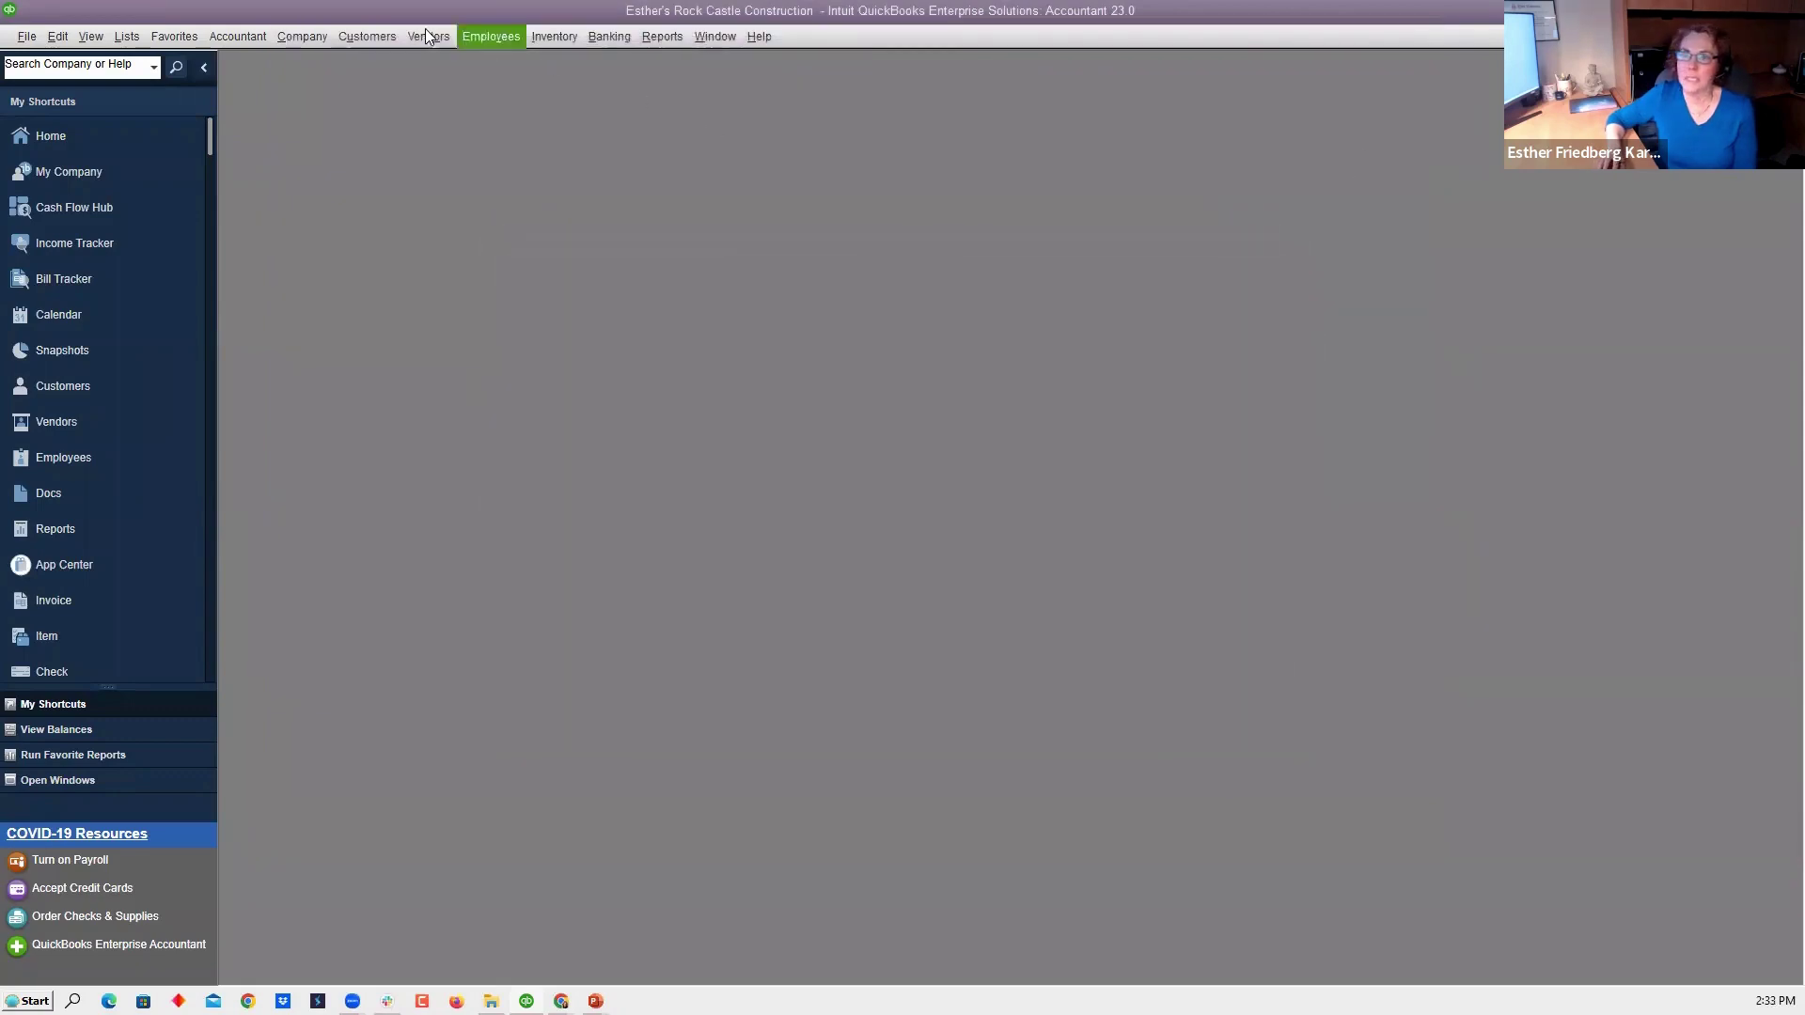
left_click(126, 36)
left_click(144, 83)
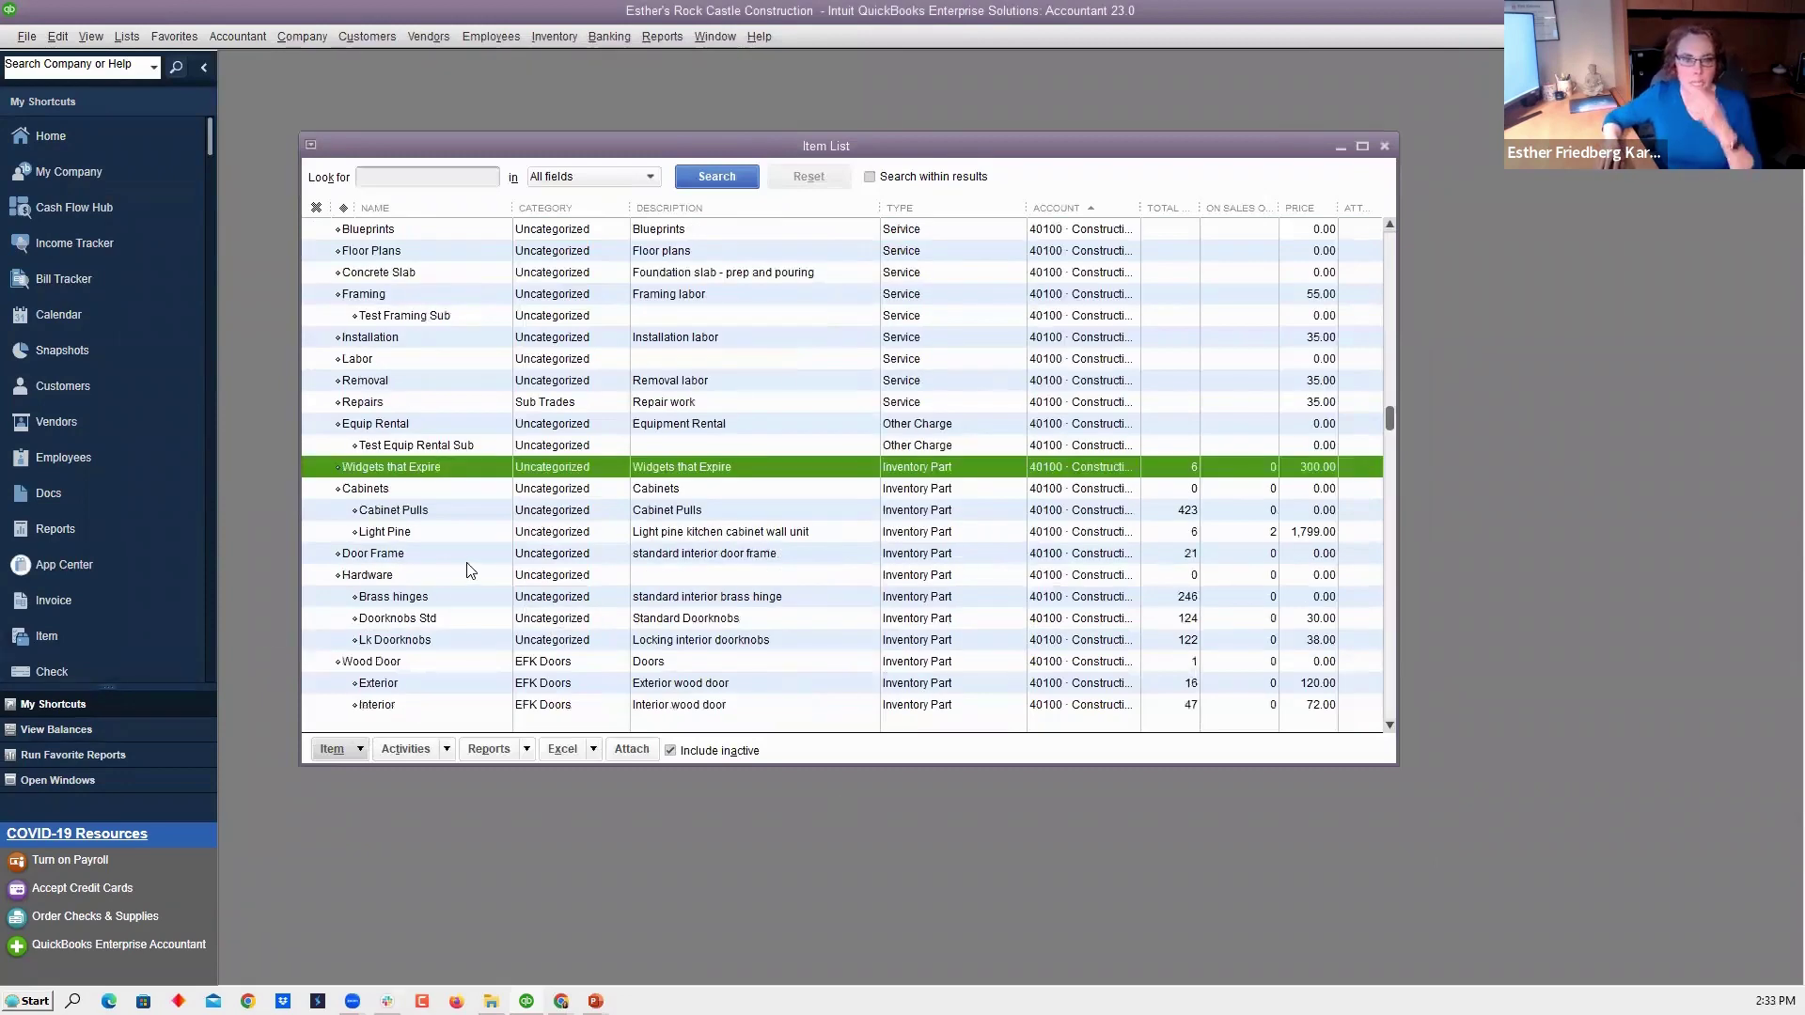
right_click(484, 463)
left_click(671, 924)
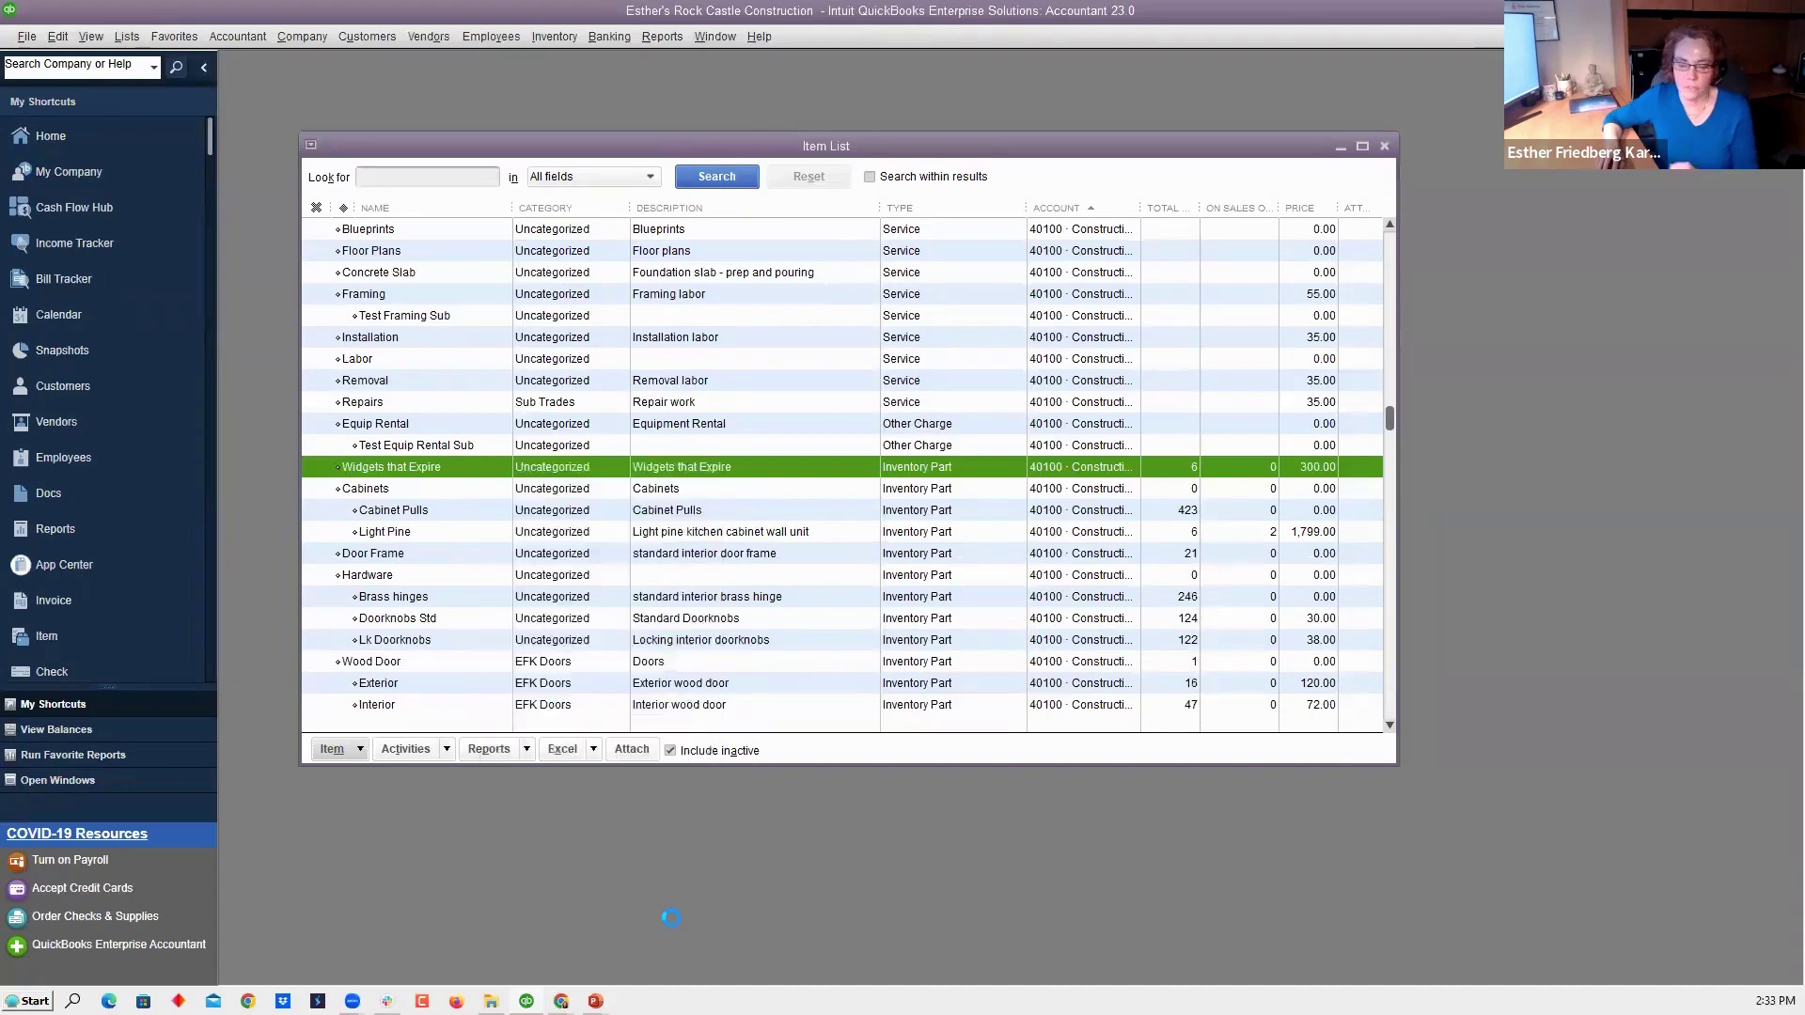
Open the 300.00 bill, confirm the six serial numbers' expiration dates, save it, and close the report
double_click(816, 530)
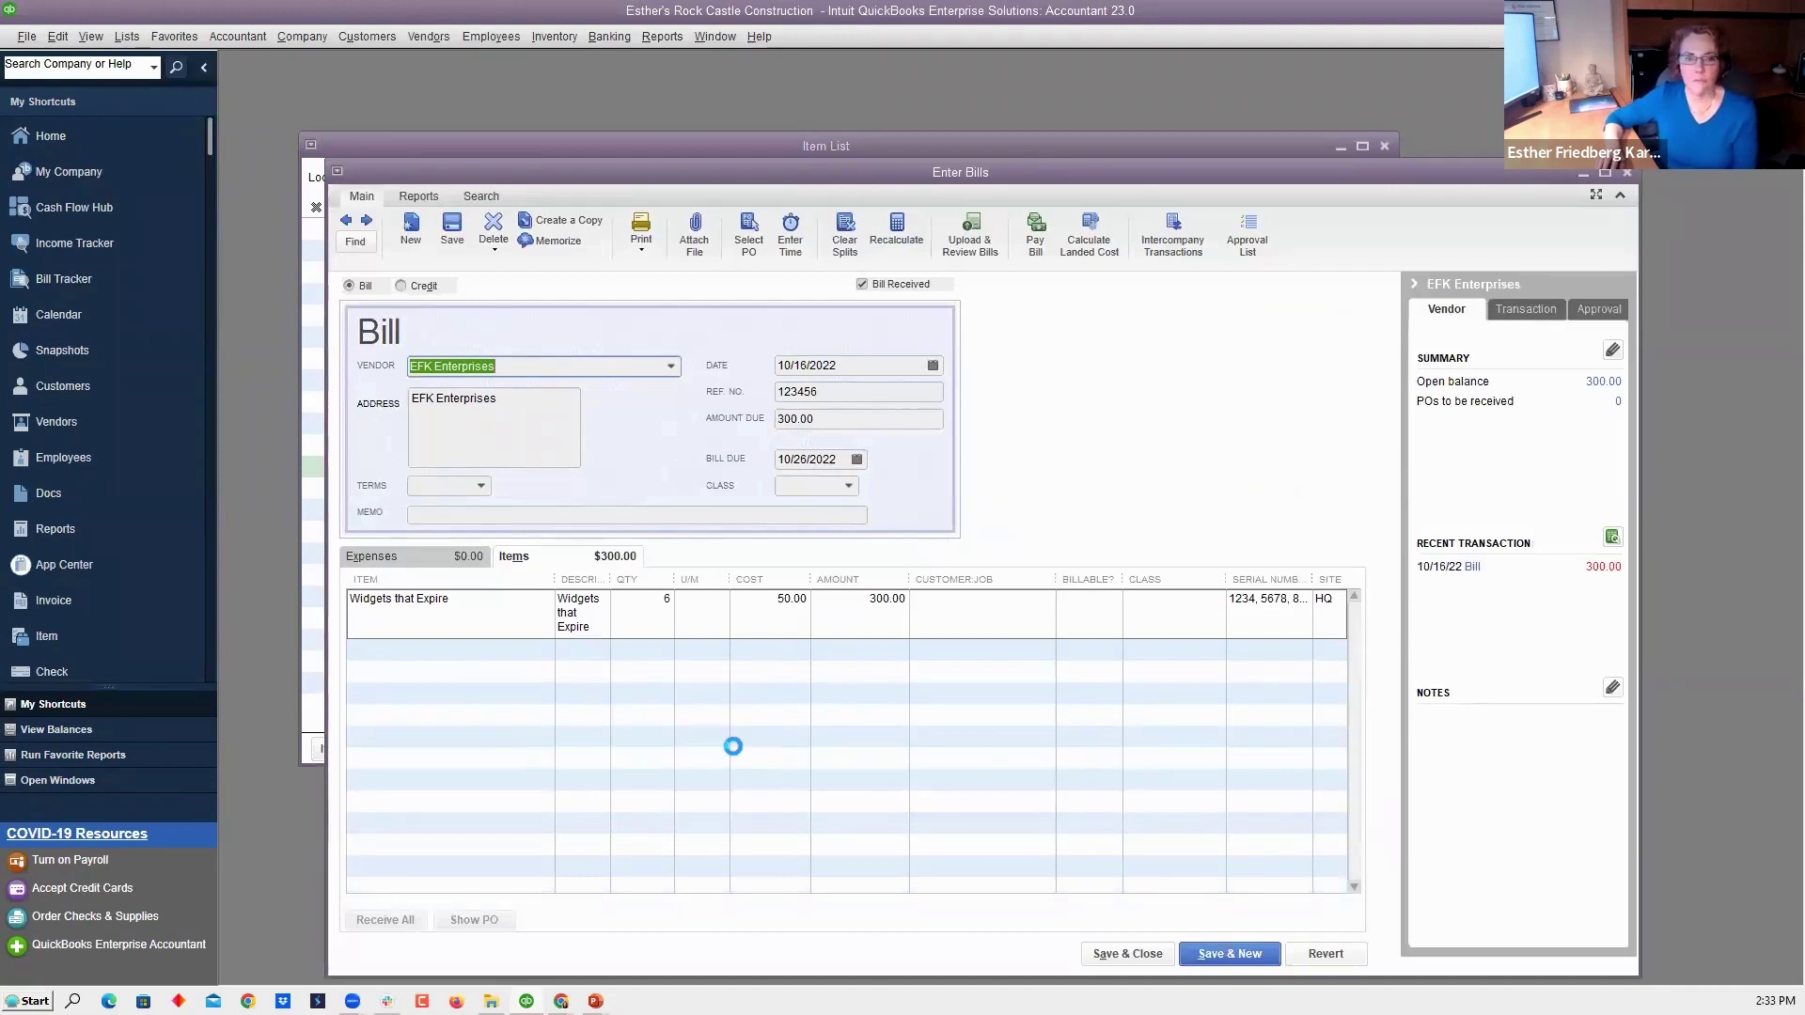
left_click(1290, 612)
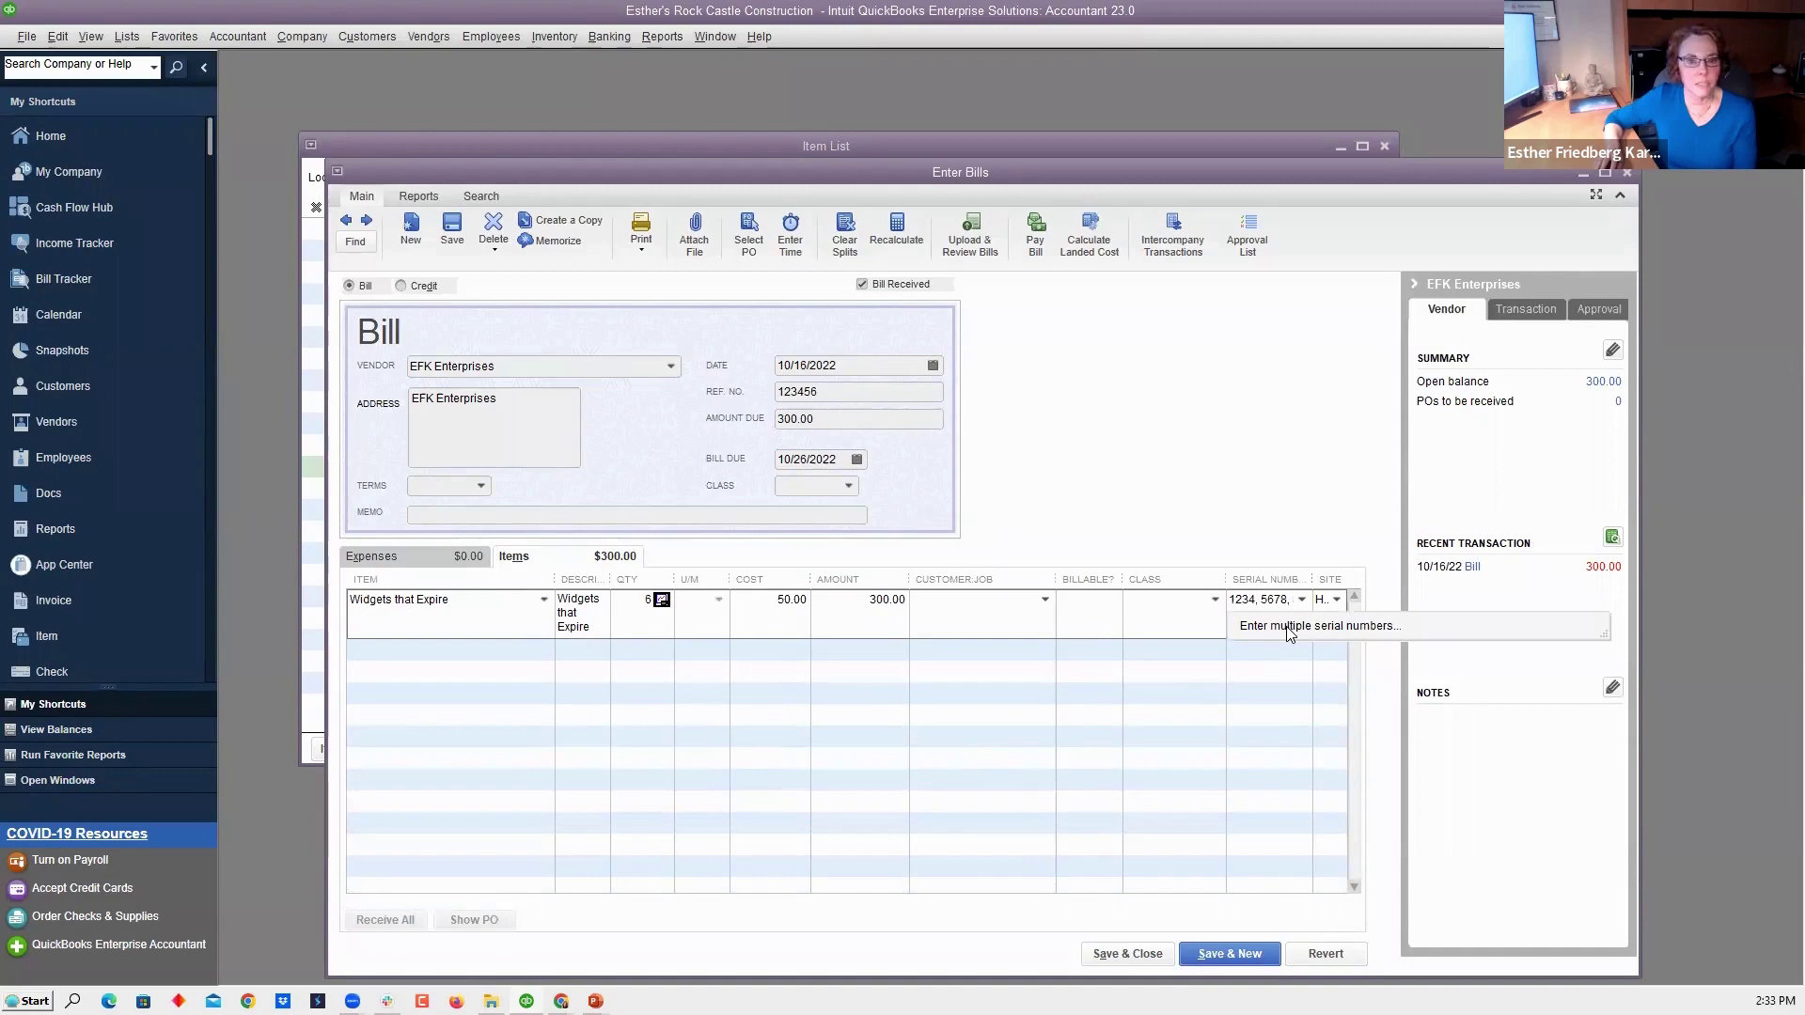
left_click(1290, 628)
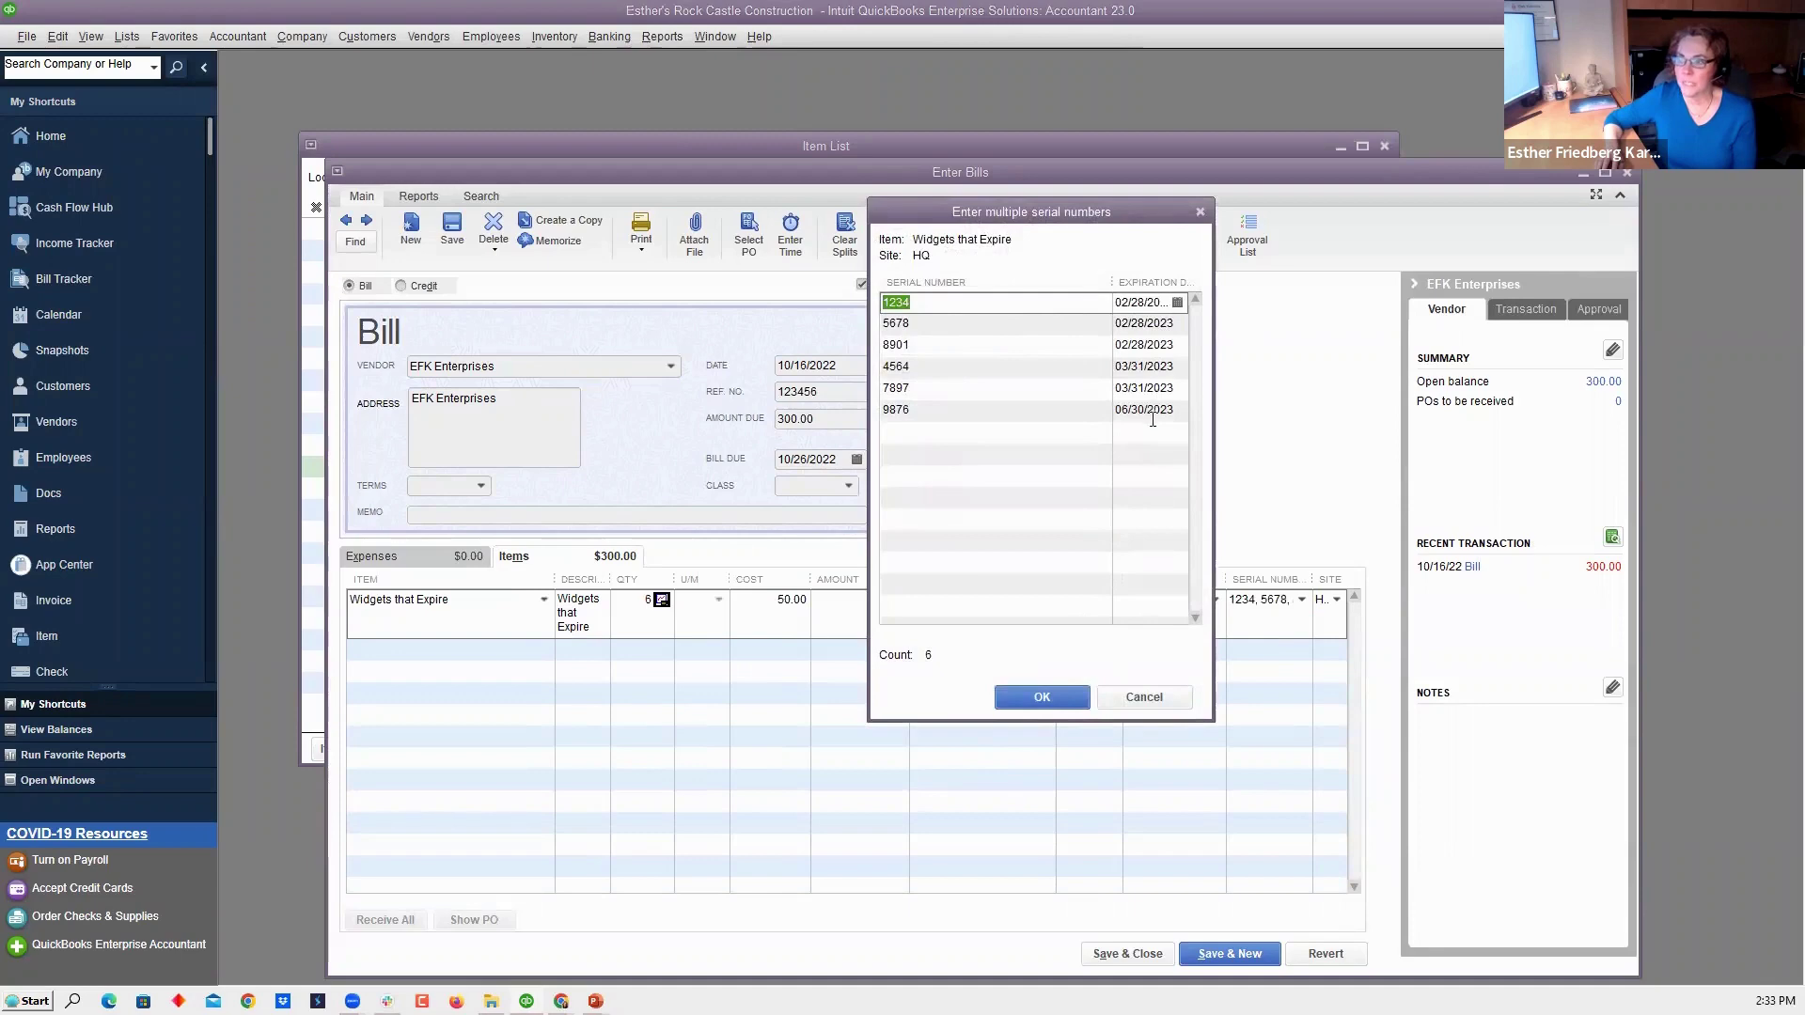
left_click(1141, 702)
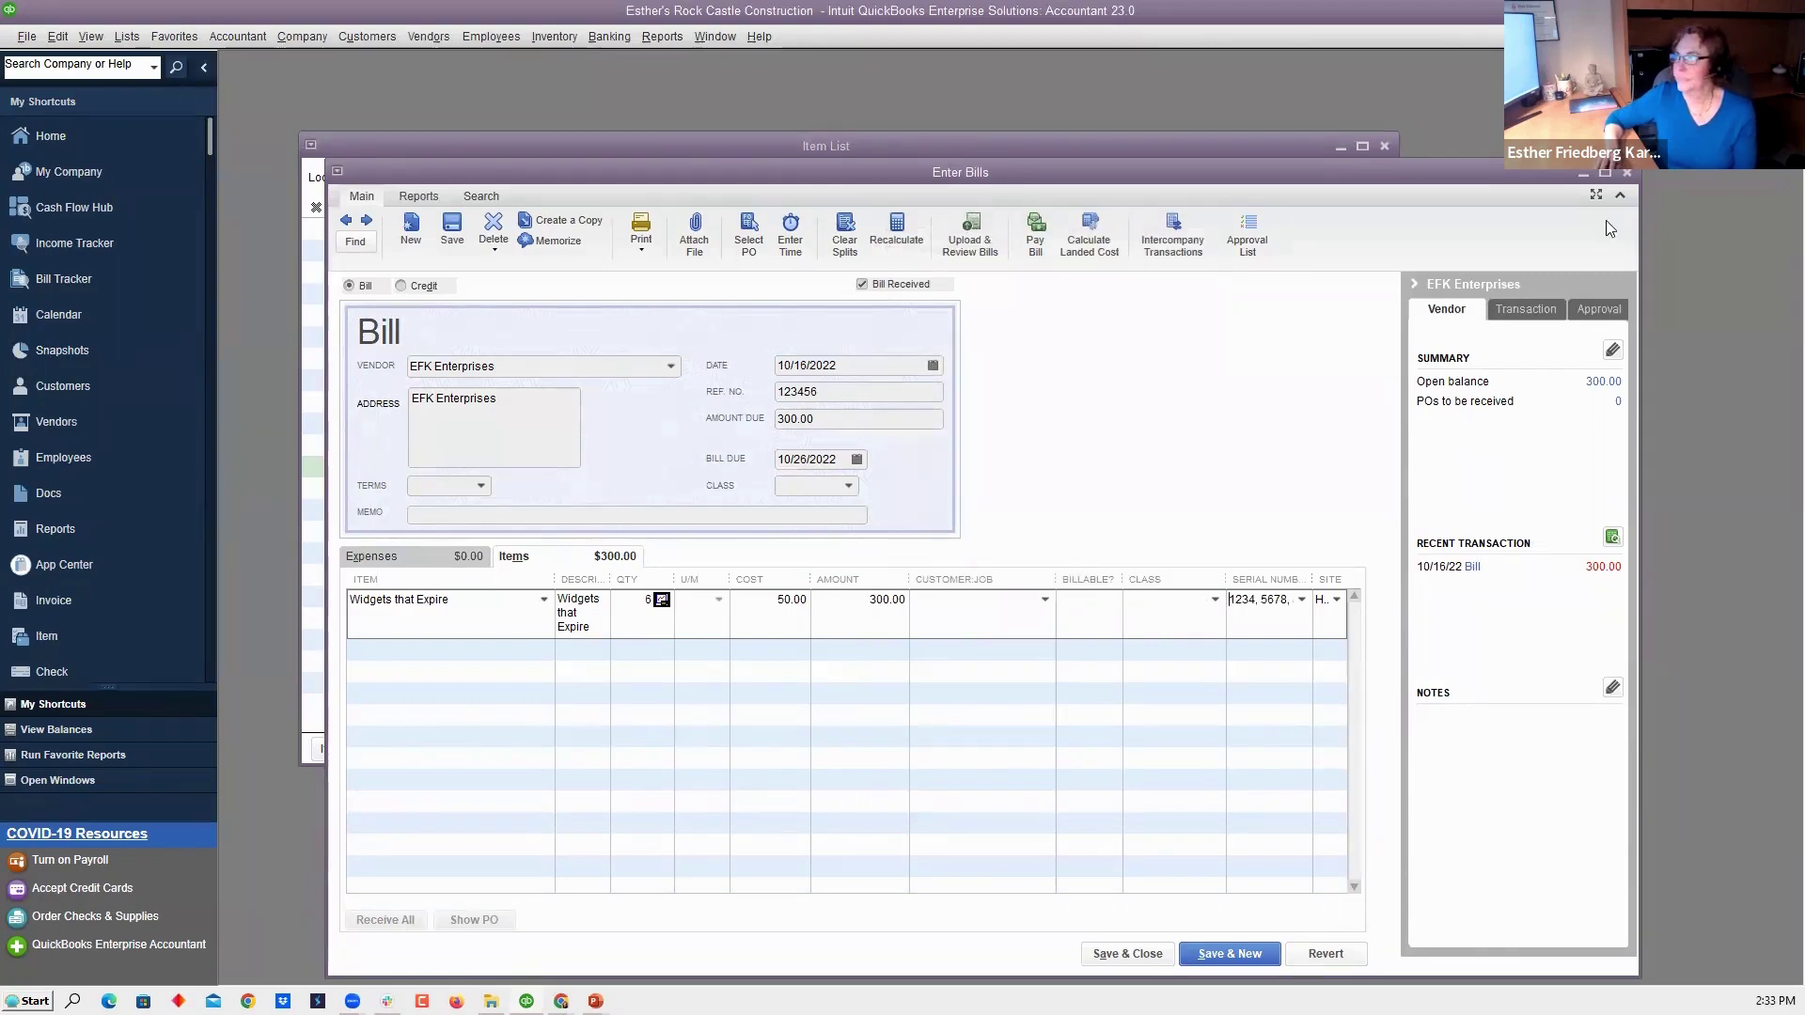
key("Return")
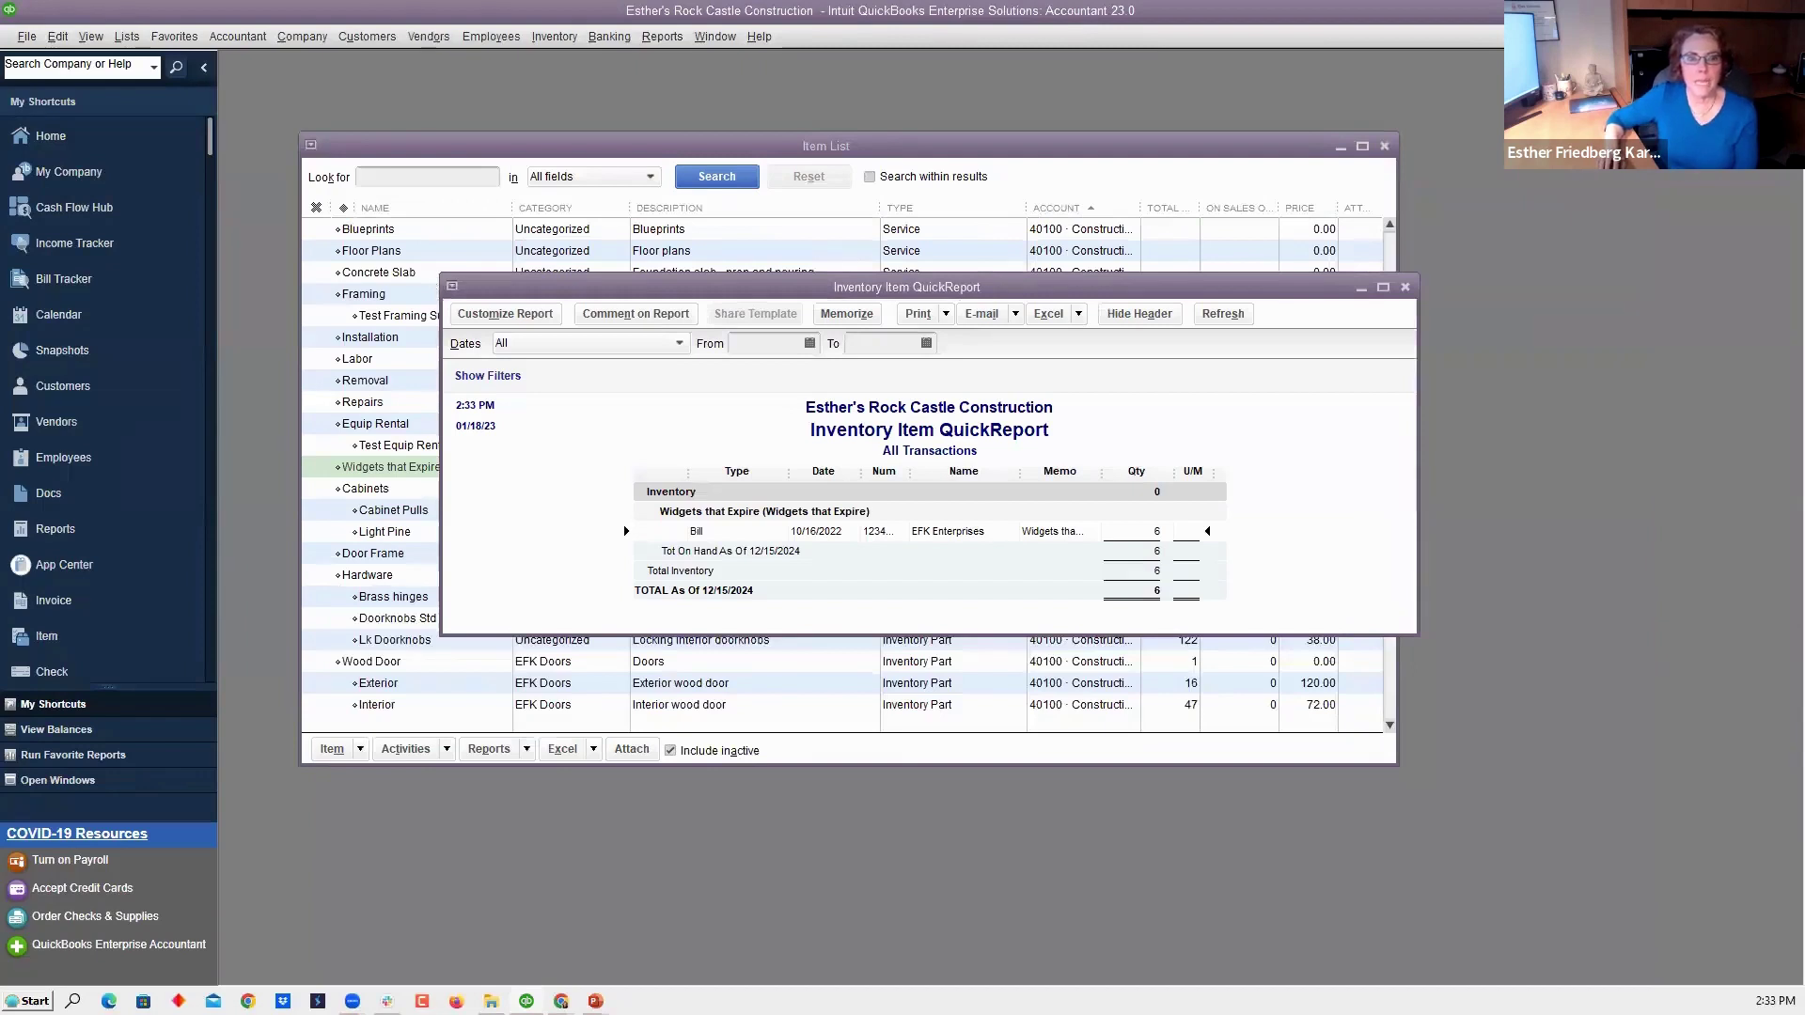
left_click(1405, 287)
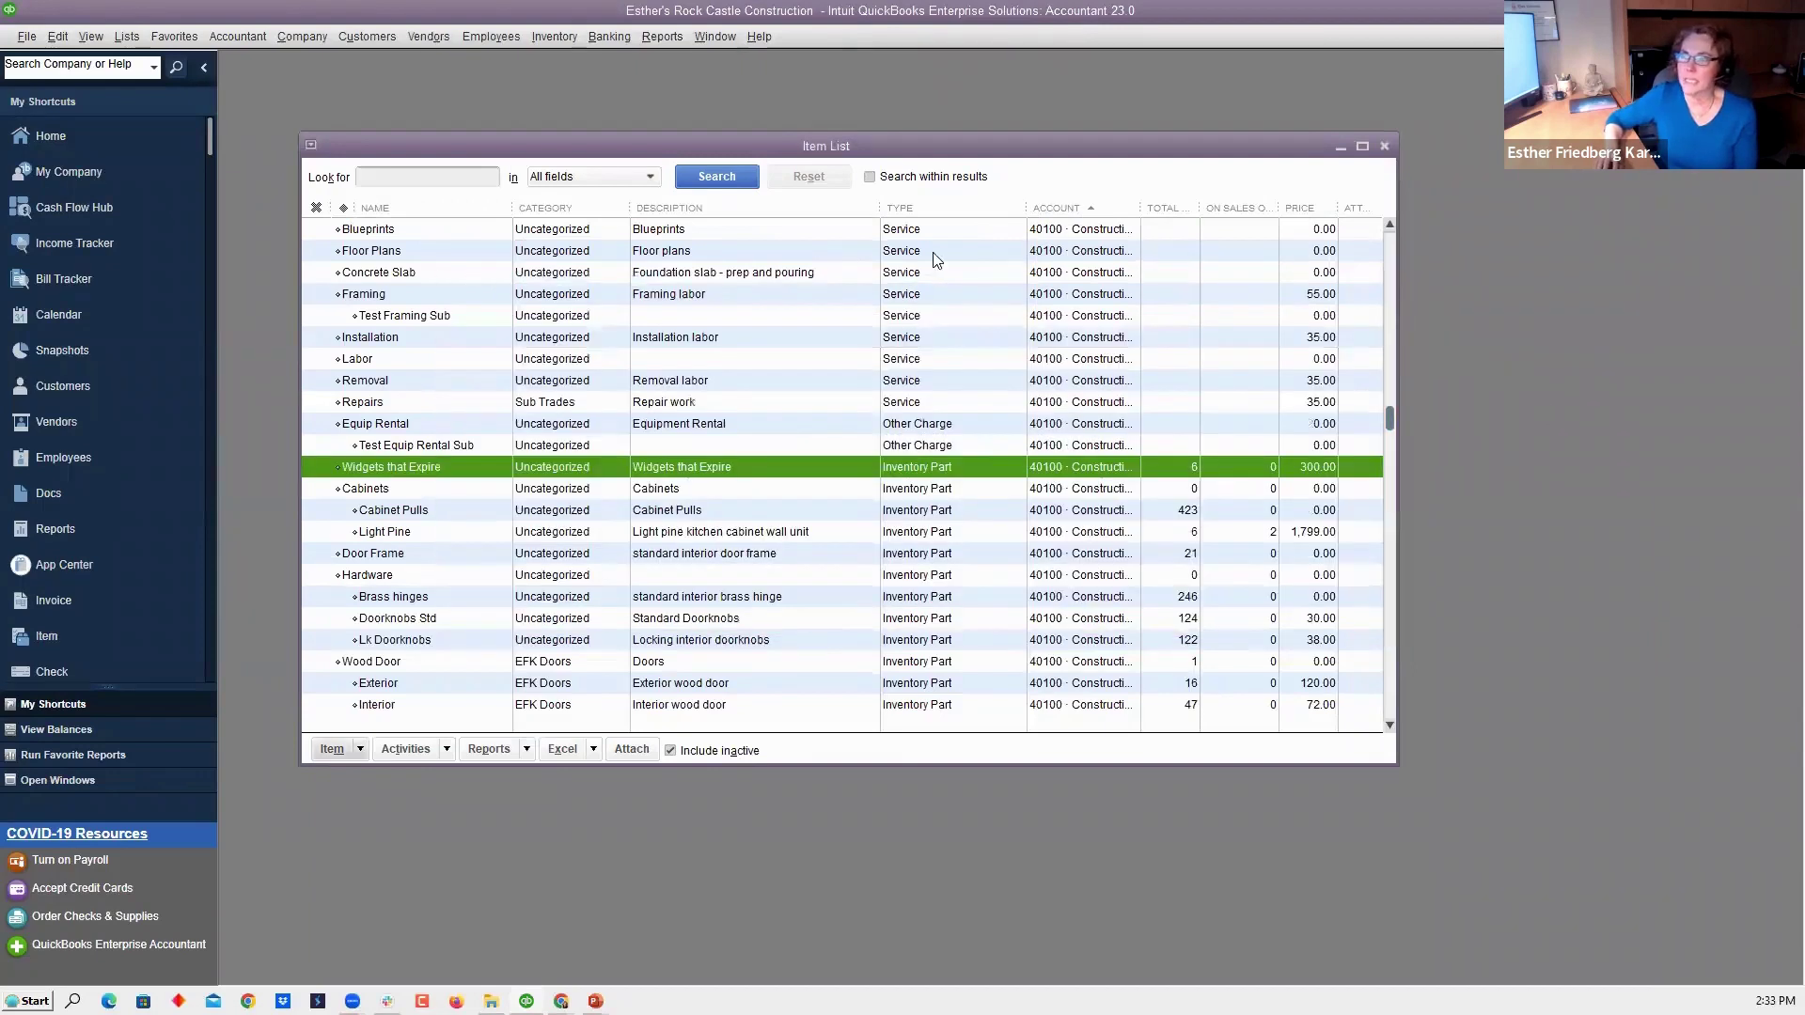
Start a new invoice for the Utility Shed job with the item Widgets that Expire
key("ctrl+i")
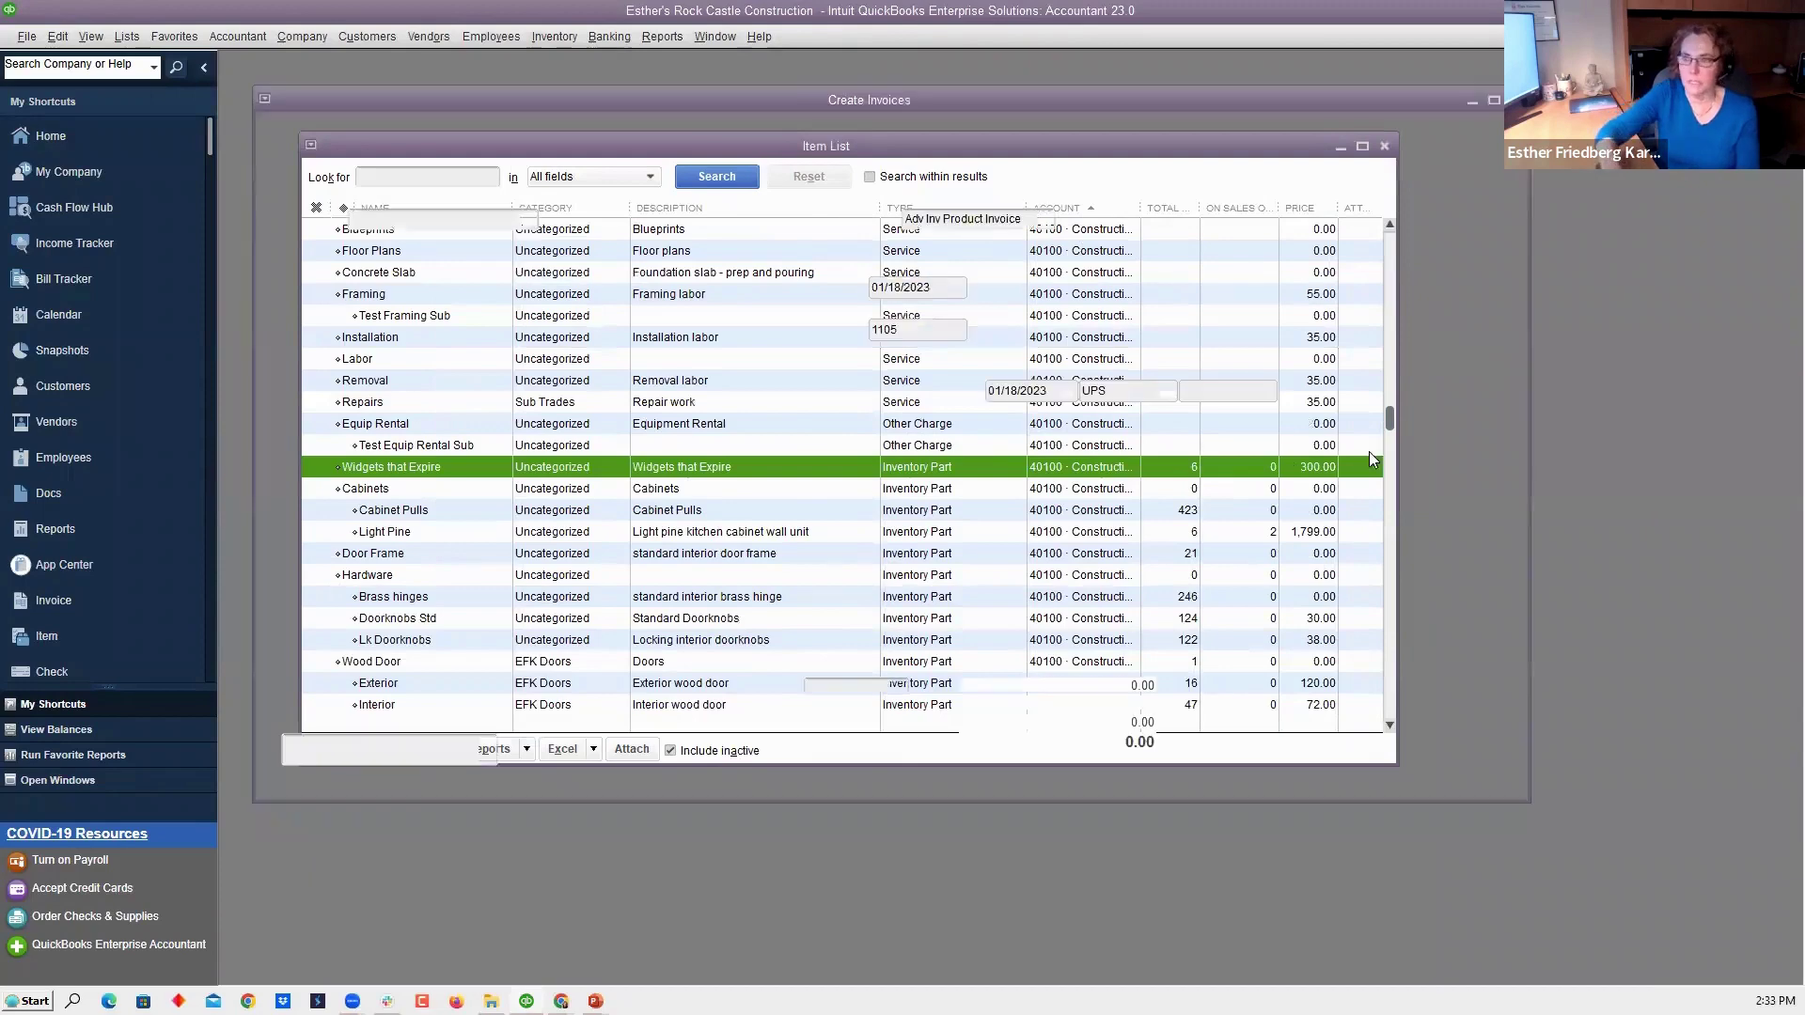
left_click(529, 220)
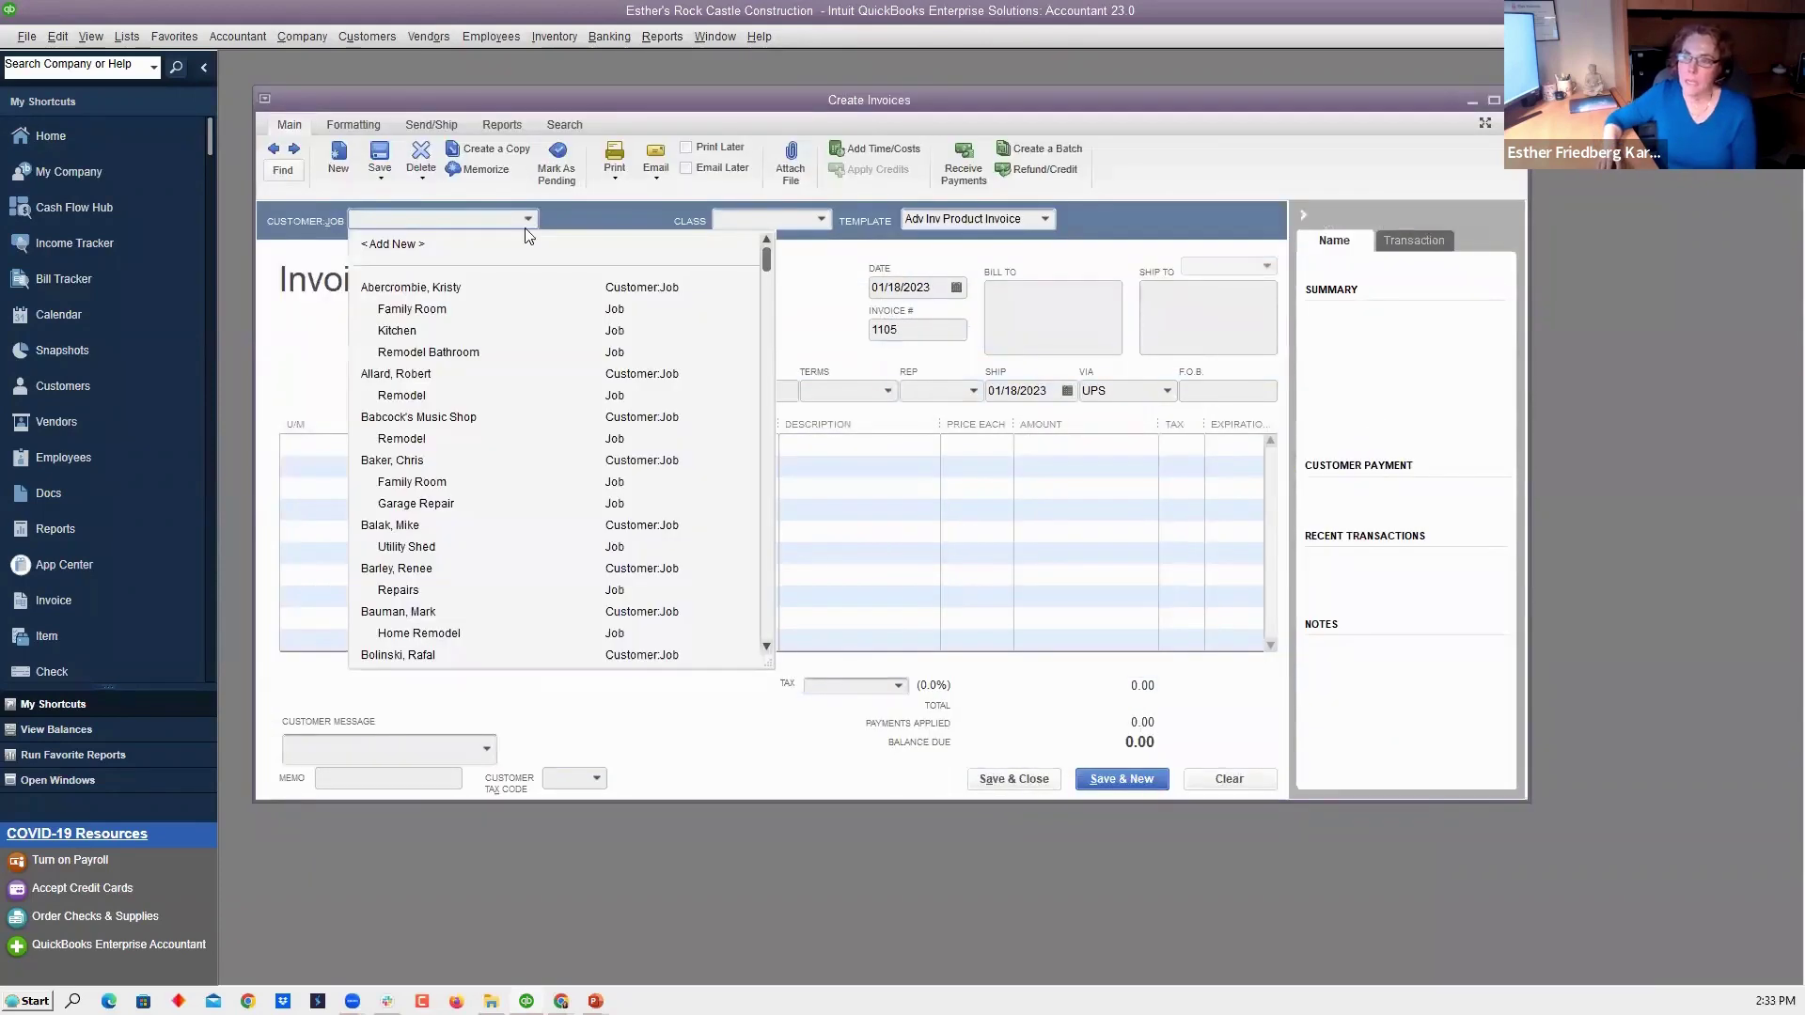
left_click(393, 547)
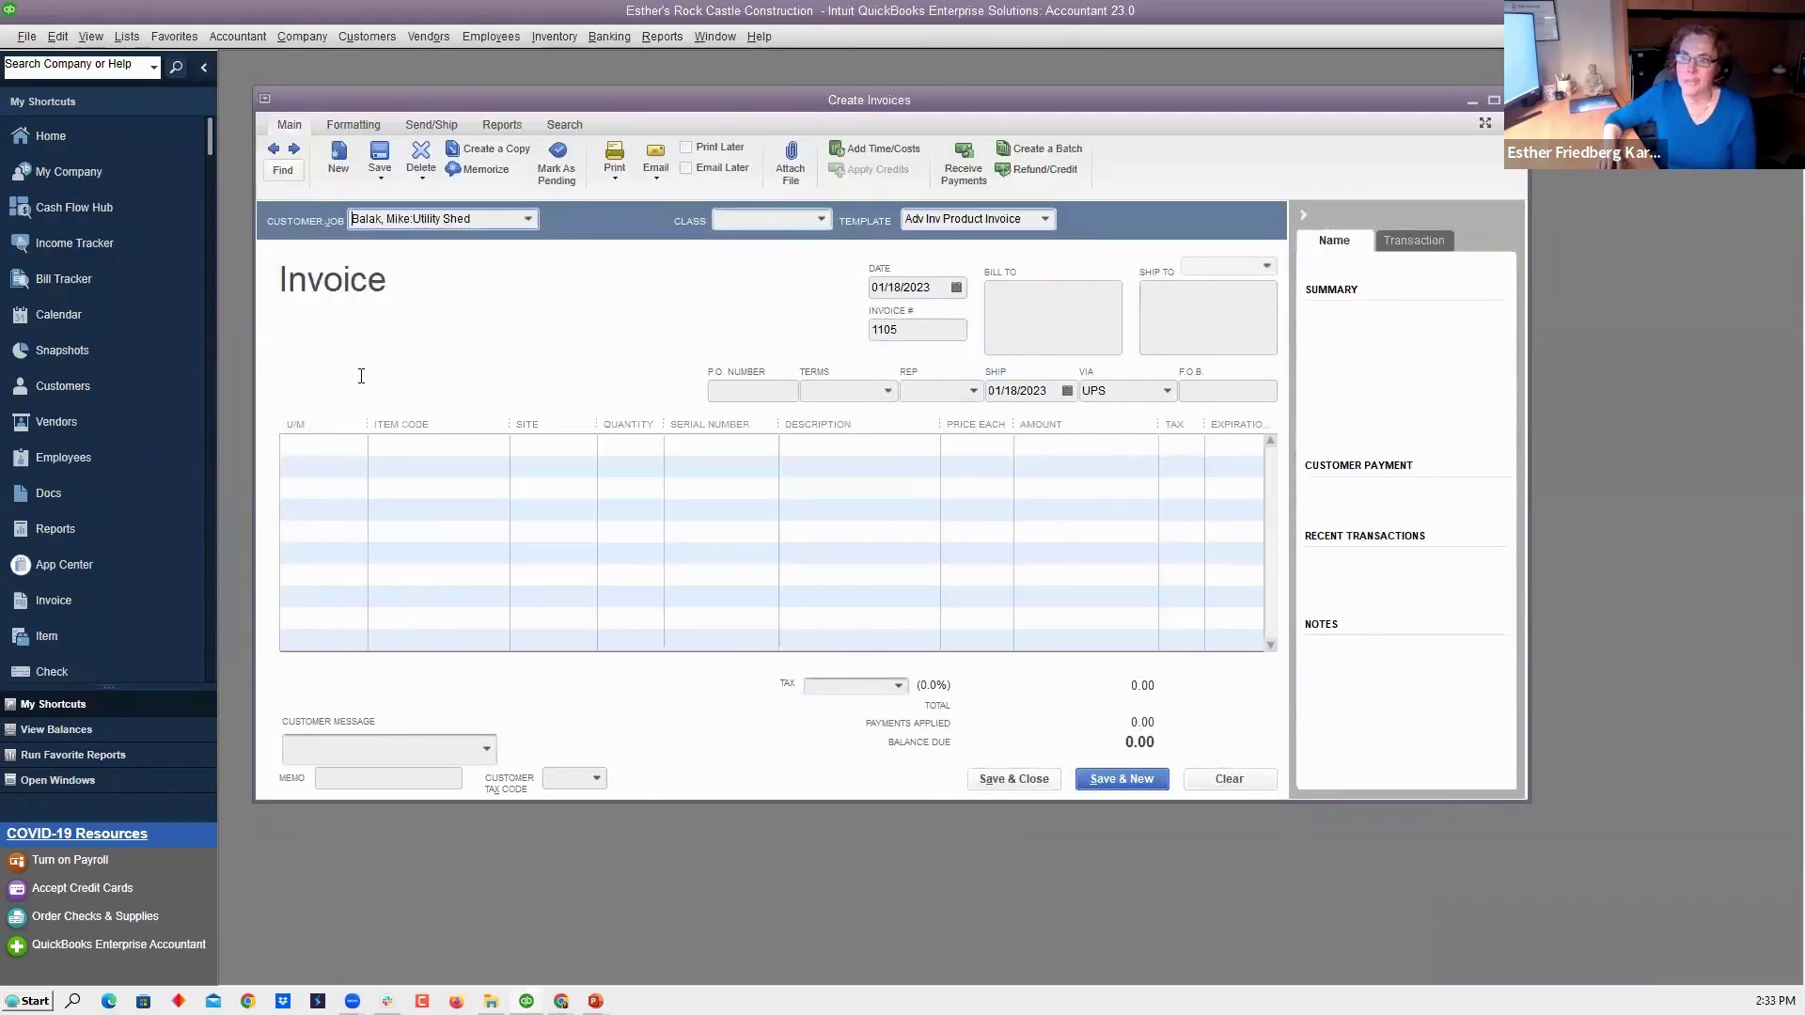
left_click(419, 445)
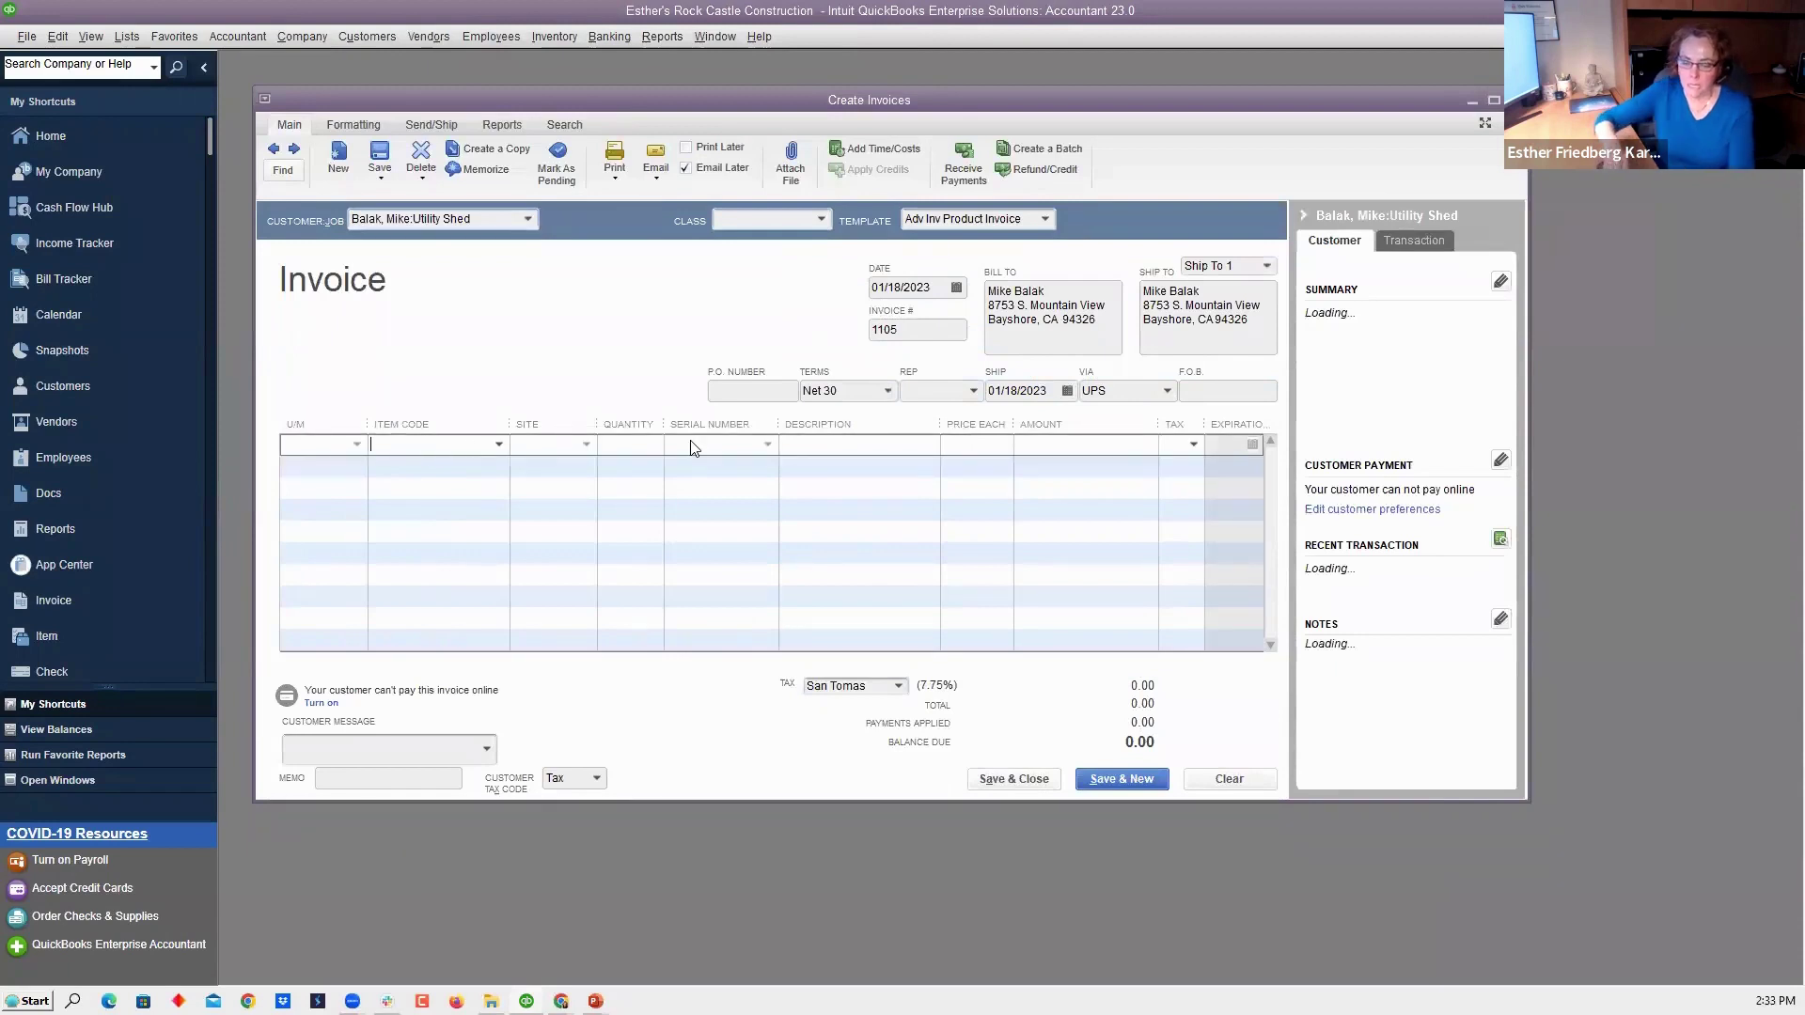
type("Widgets that Expire")
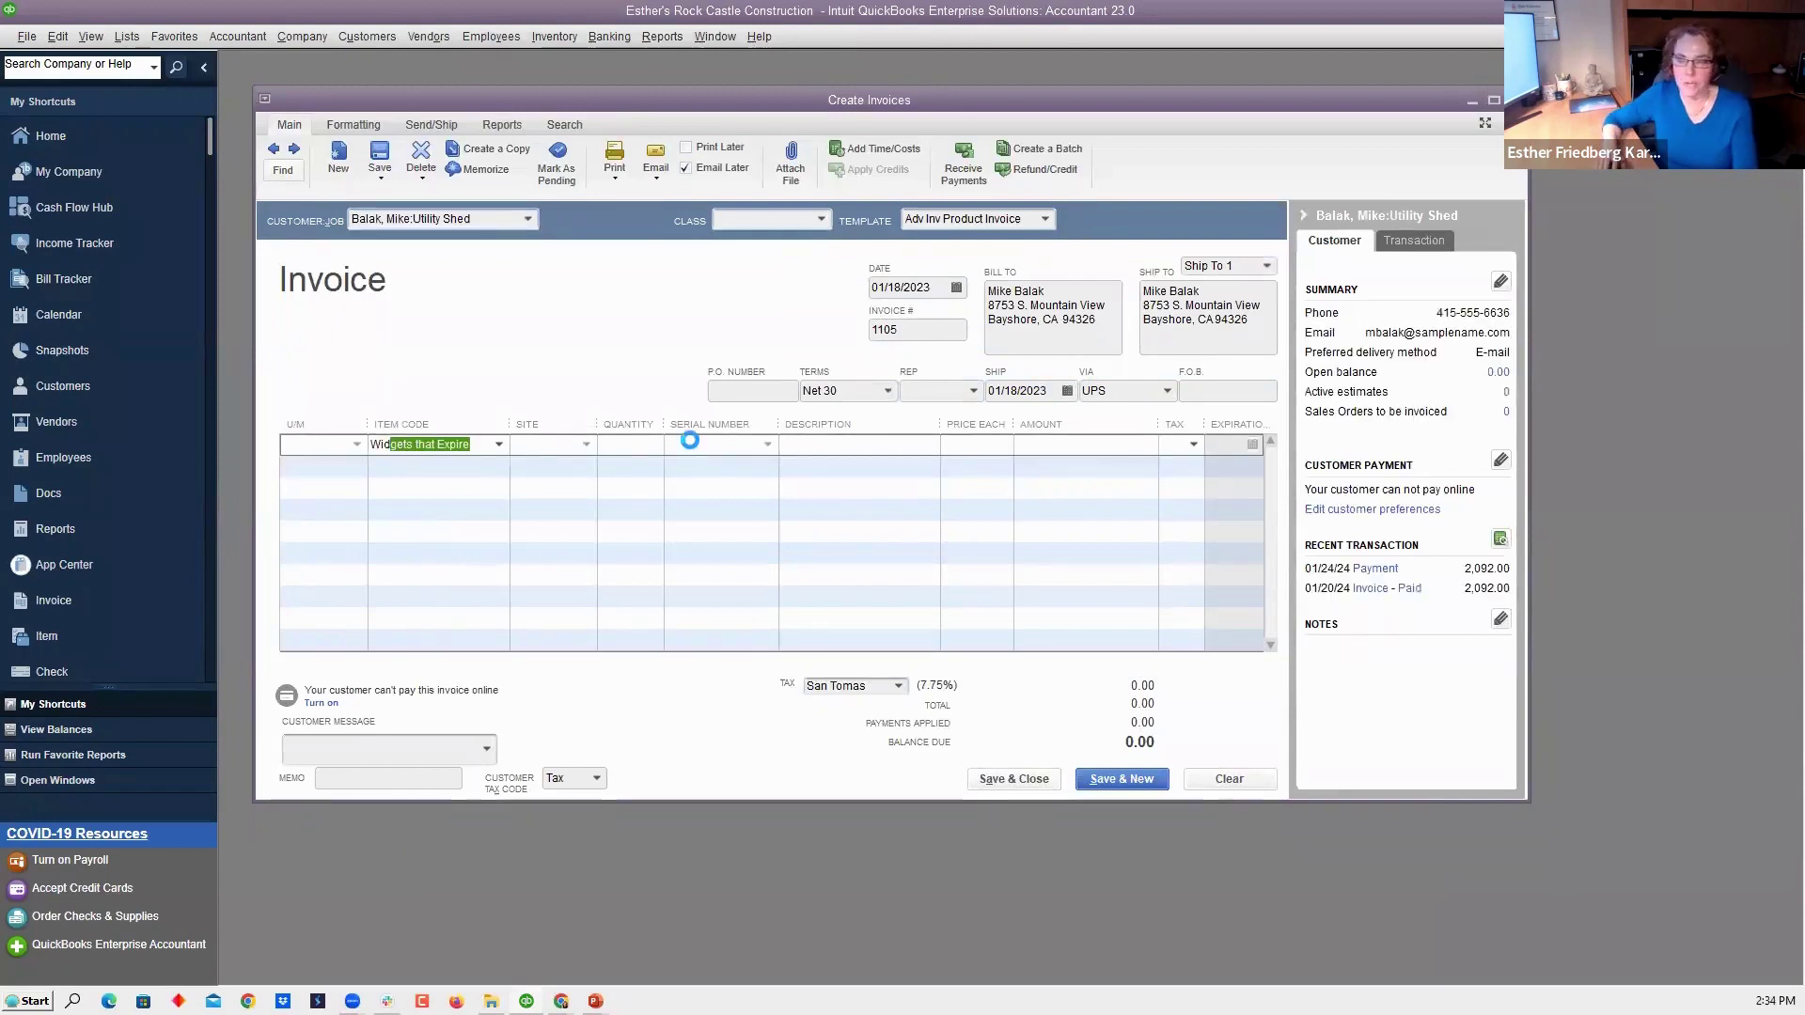
left_click(501, 453)
left_click(478, 585)
Set the invoice line's site to HQ and quantity to 3, then open the Serial Number choices
left_click(585, 442)
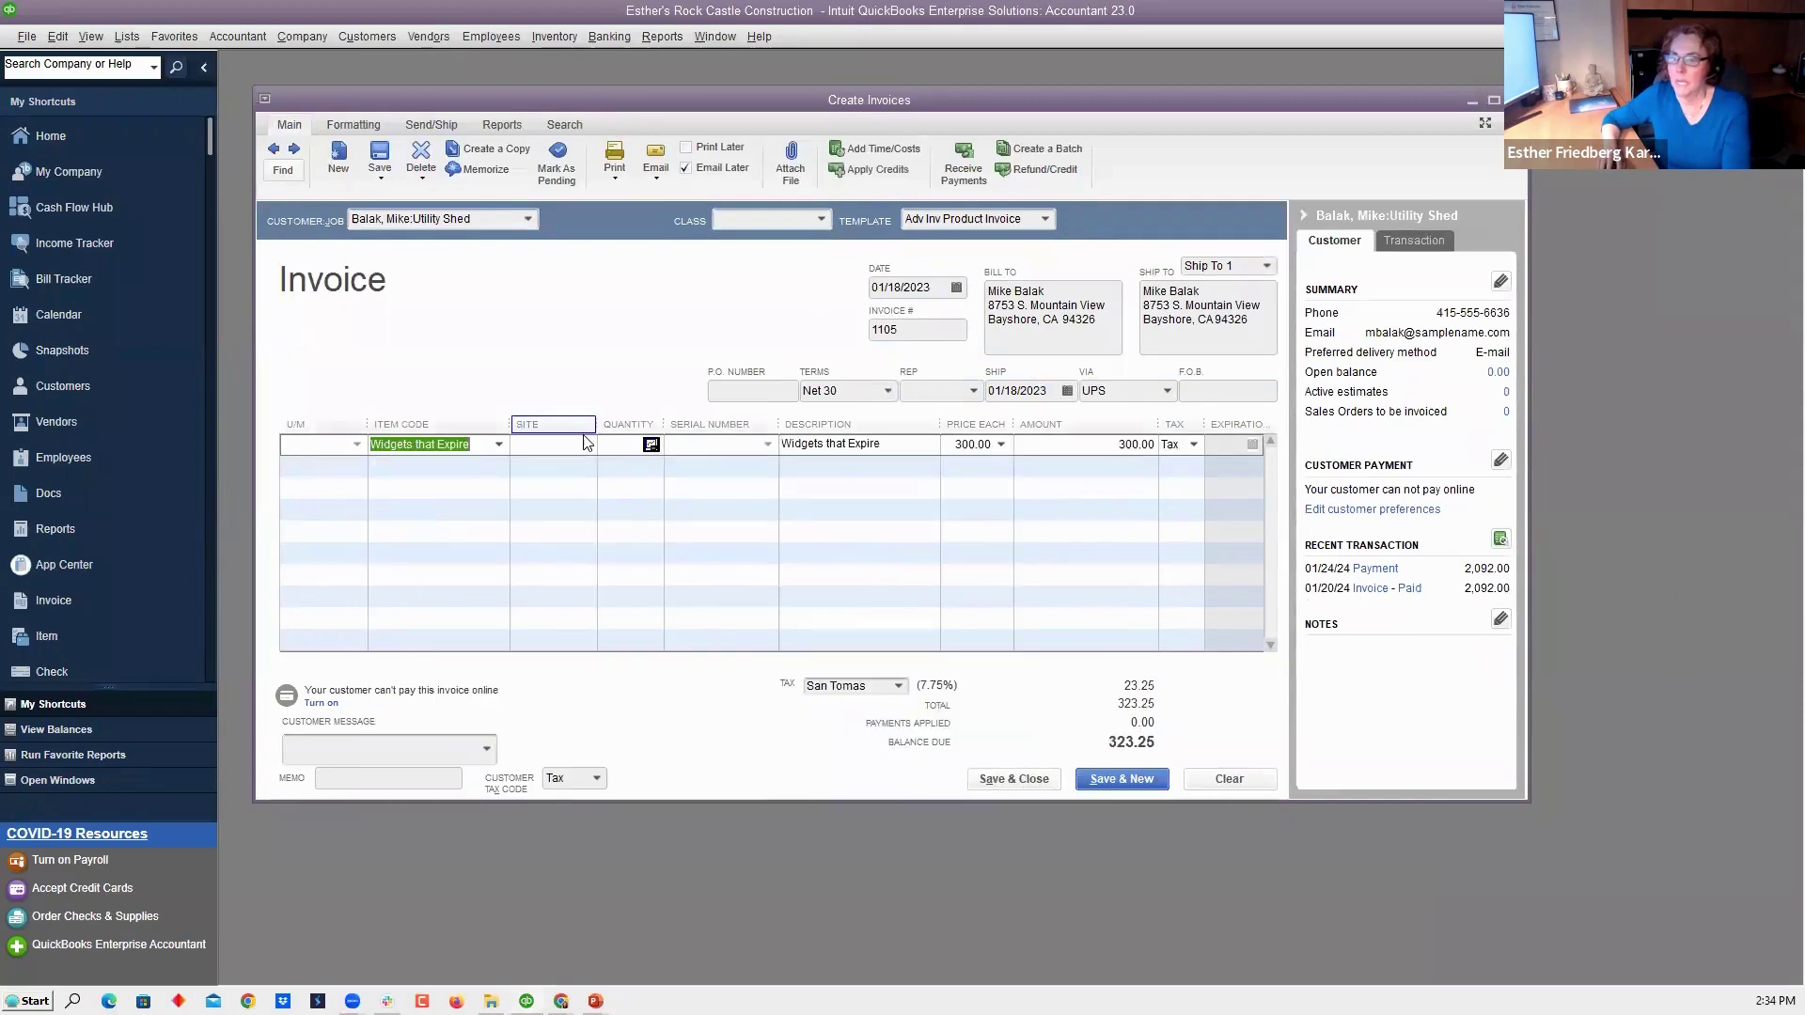
left_click(585, 442)
left_click(573, 534)
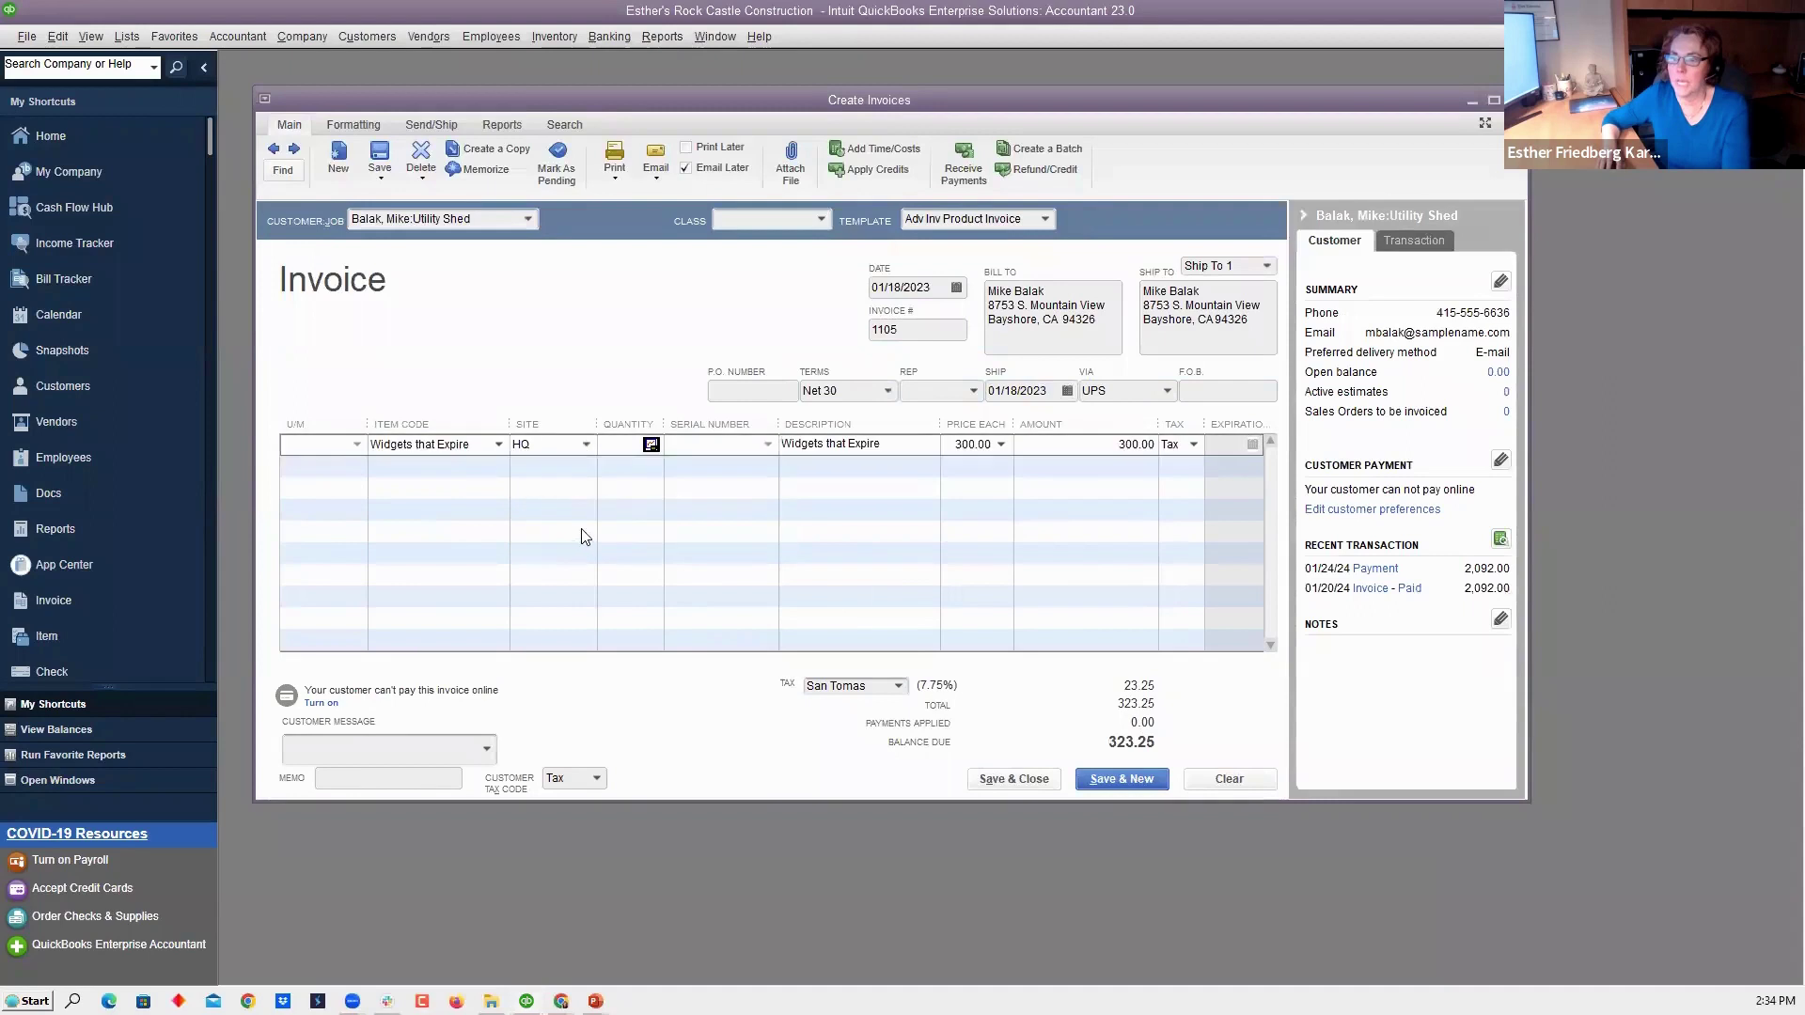
left_click(624, 449)
type("3")
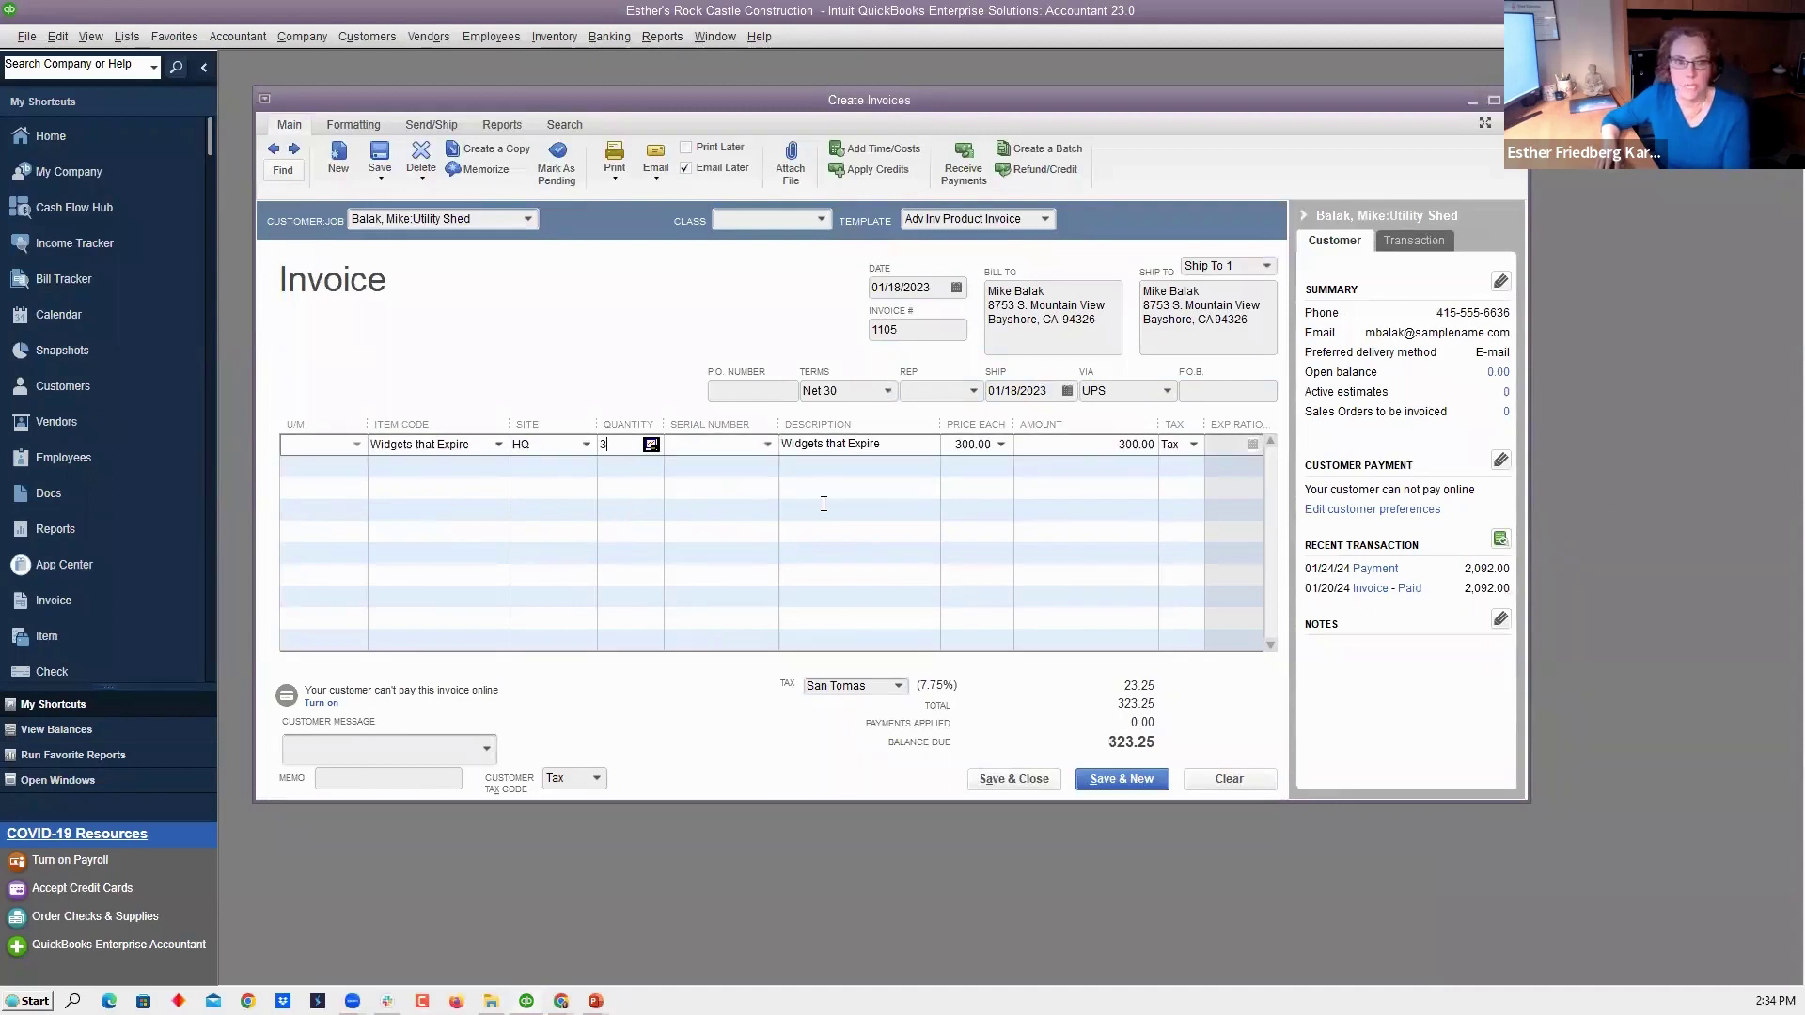
key("Tab")
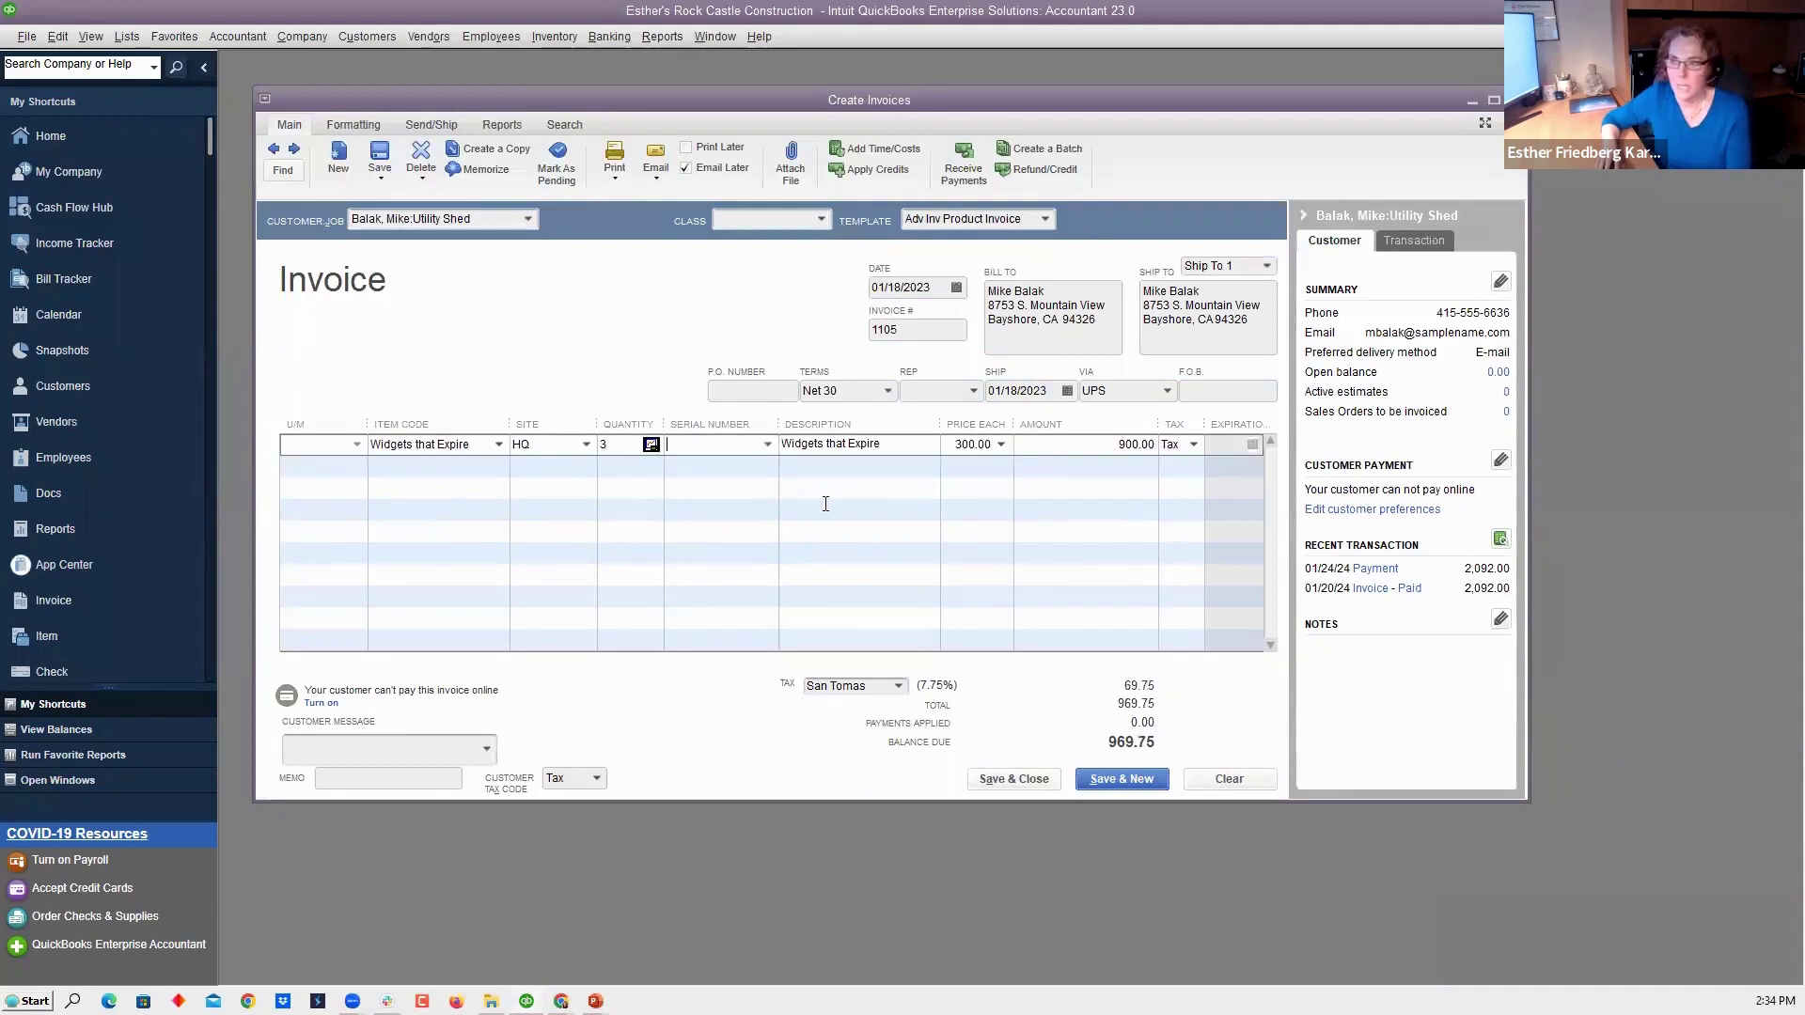
left_click(769, 446)
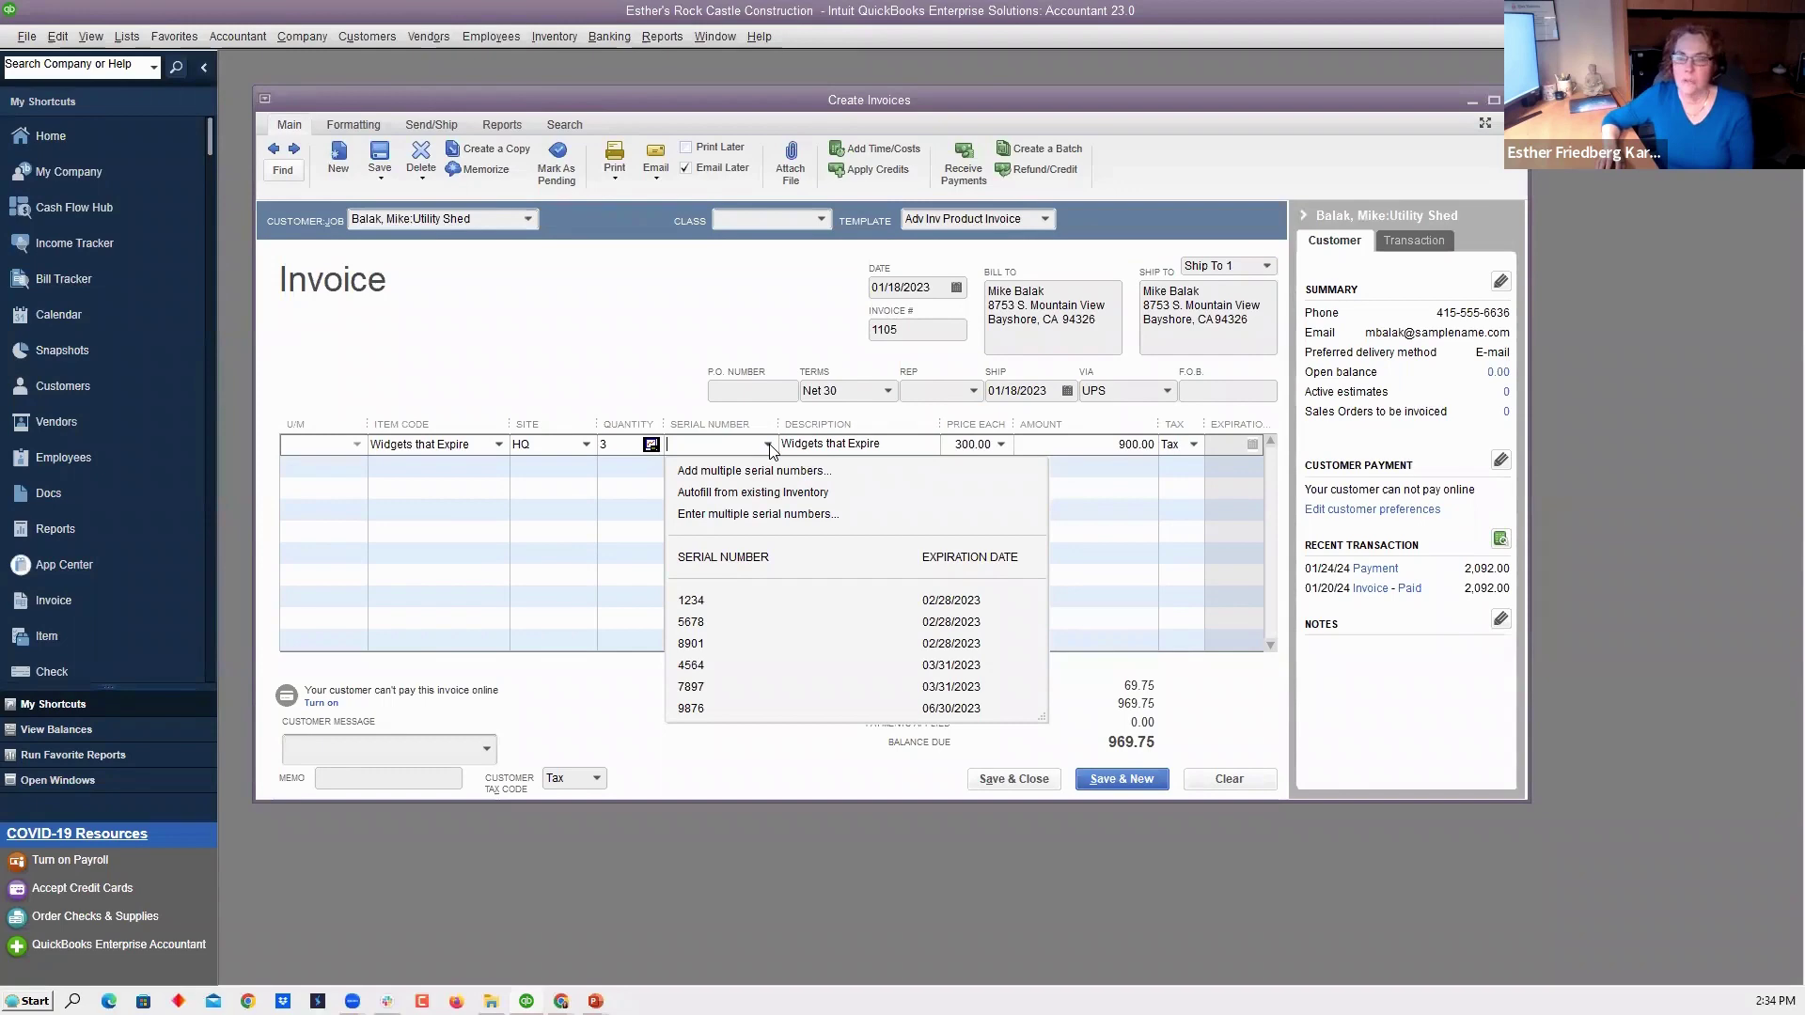
Add serials 1234, 5678 and 8901 by expiration date, save invoice 1105, and close the Item List
left_click(752, 479)
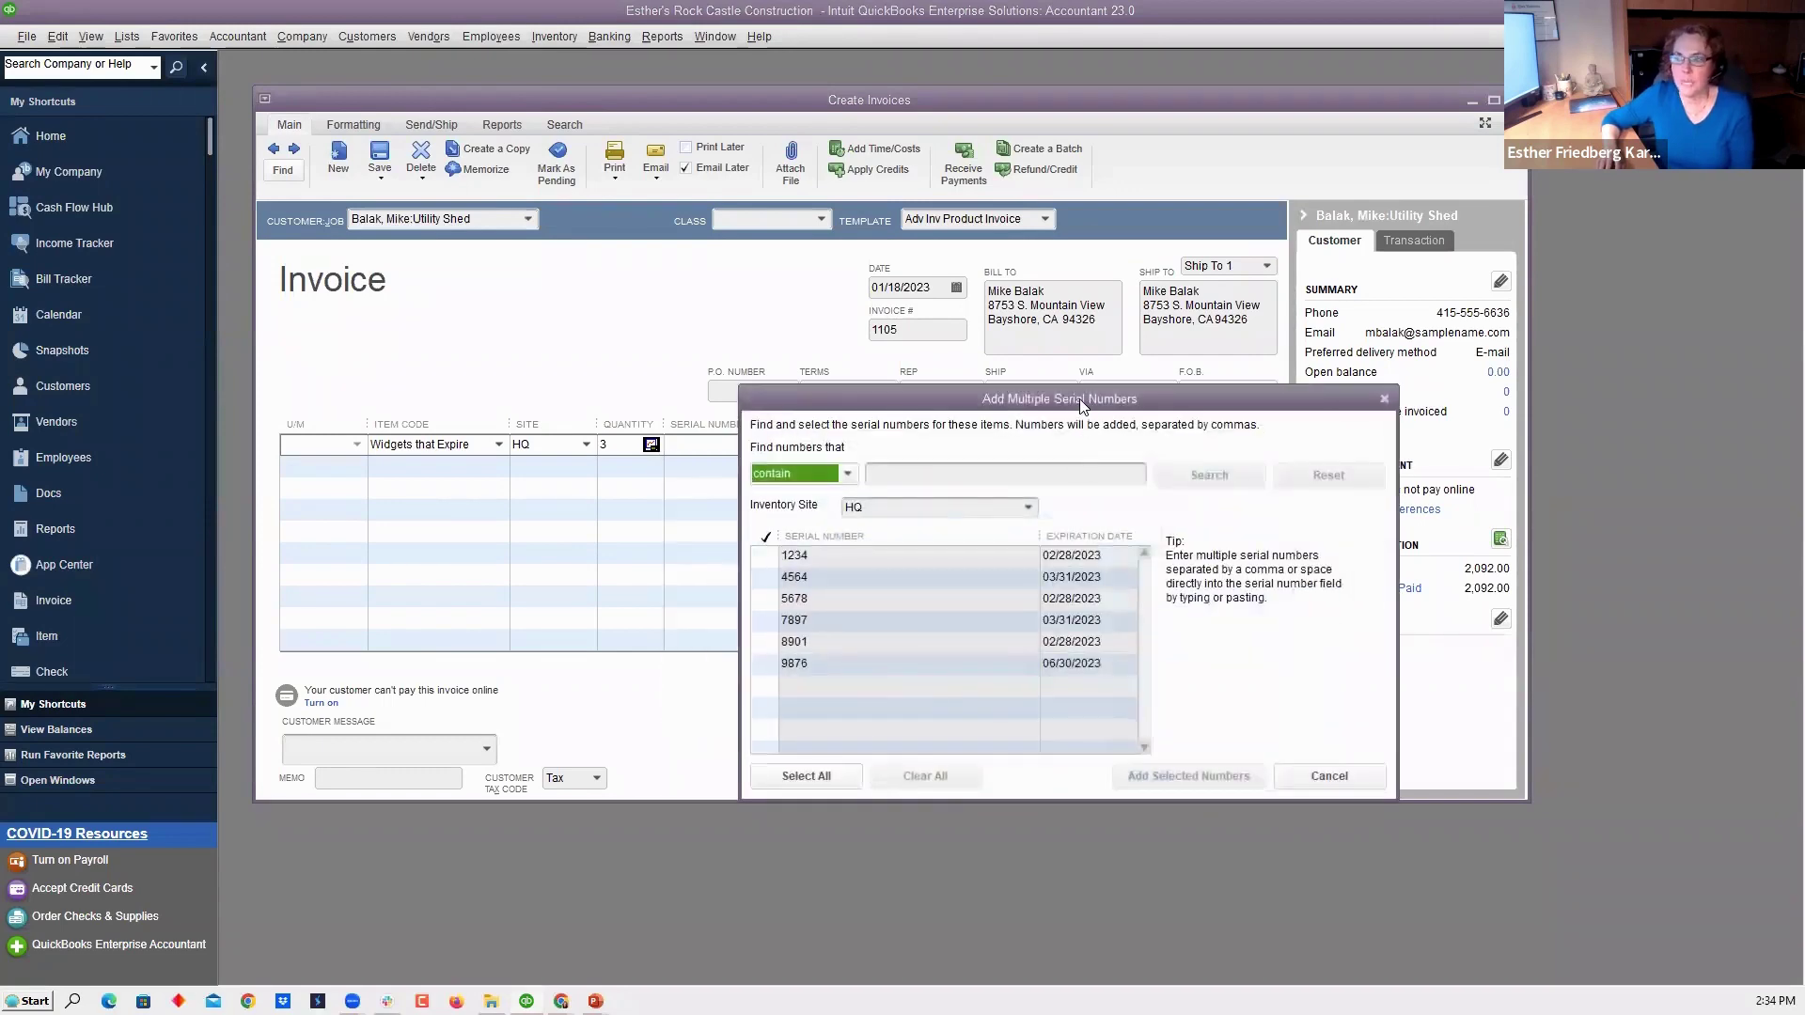
left_click_drag(1081, 406, 953, 342)
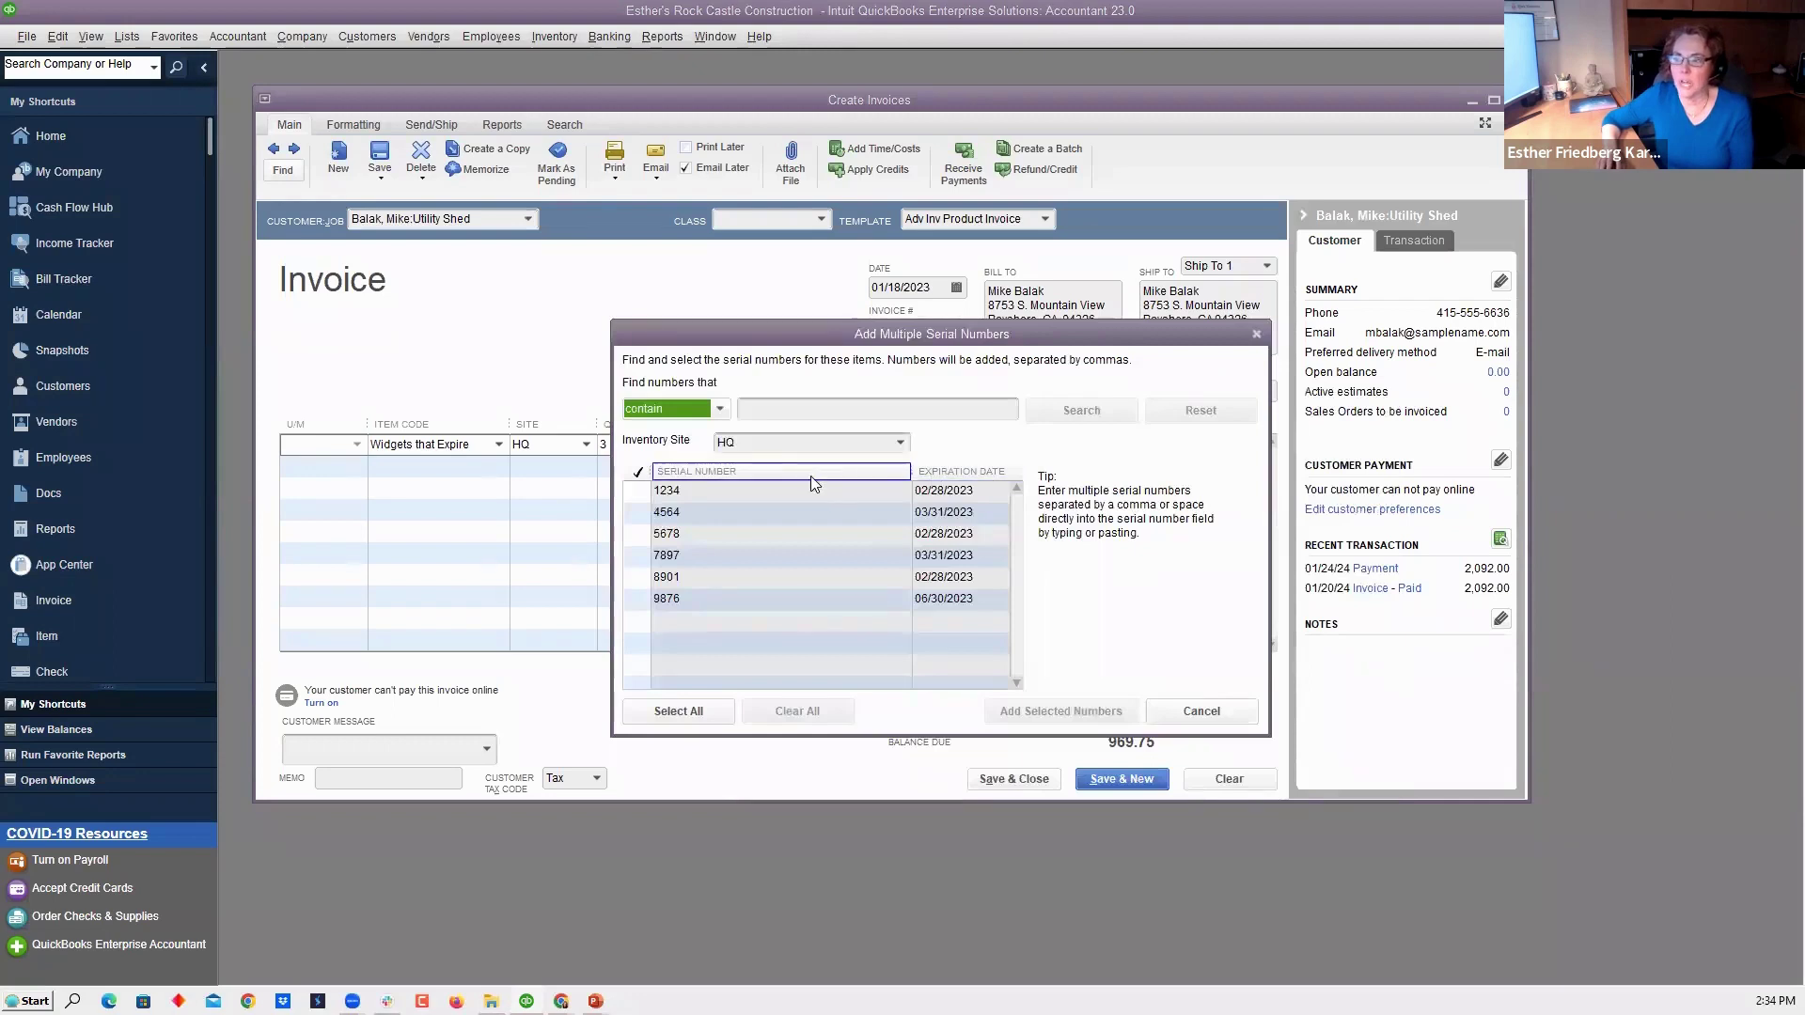
left_click(978, 473)
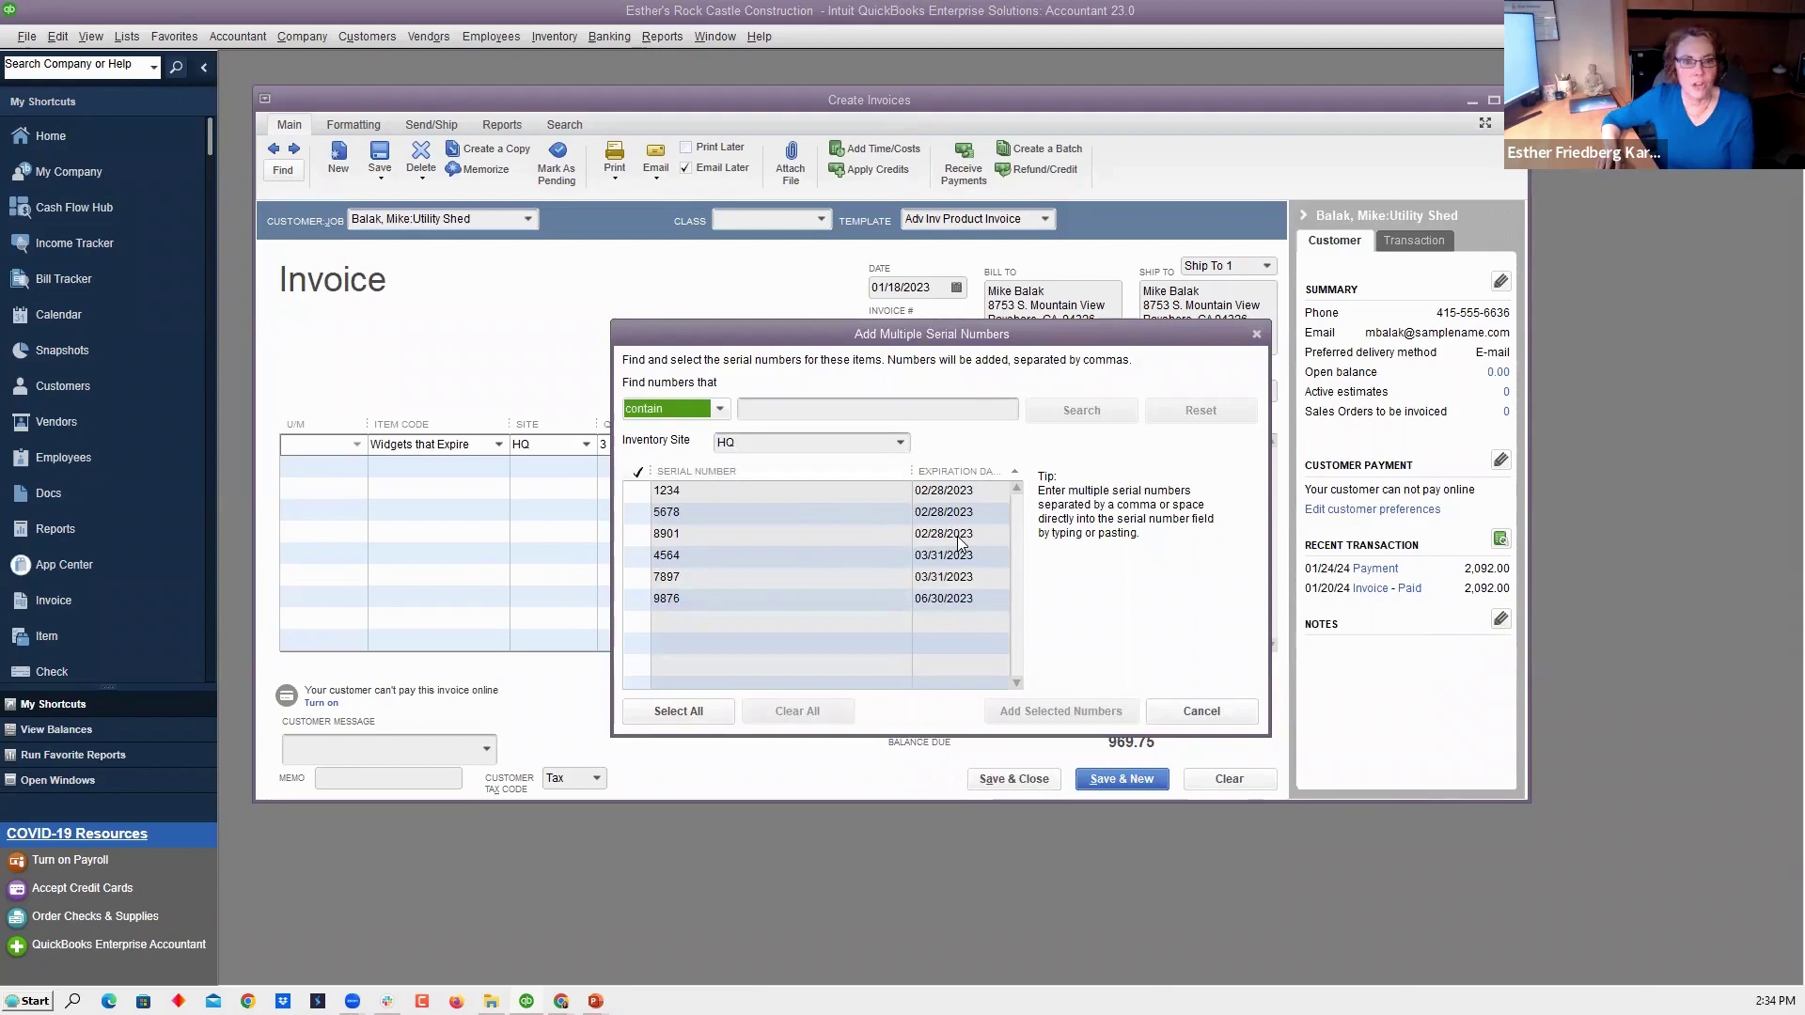
left_click(637, 490)
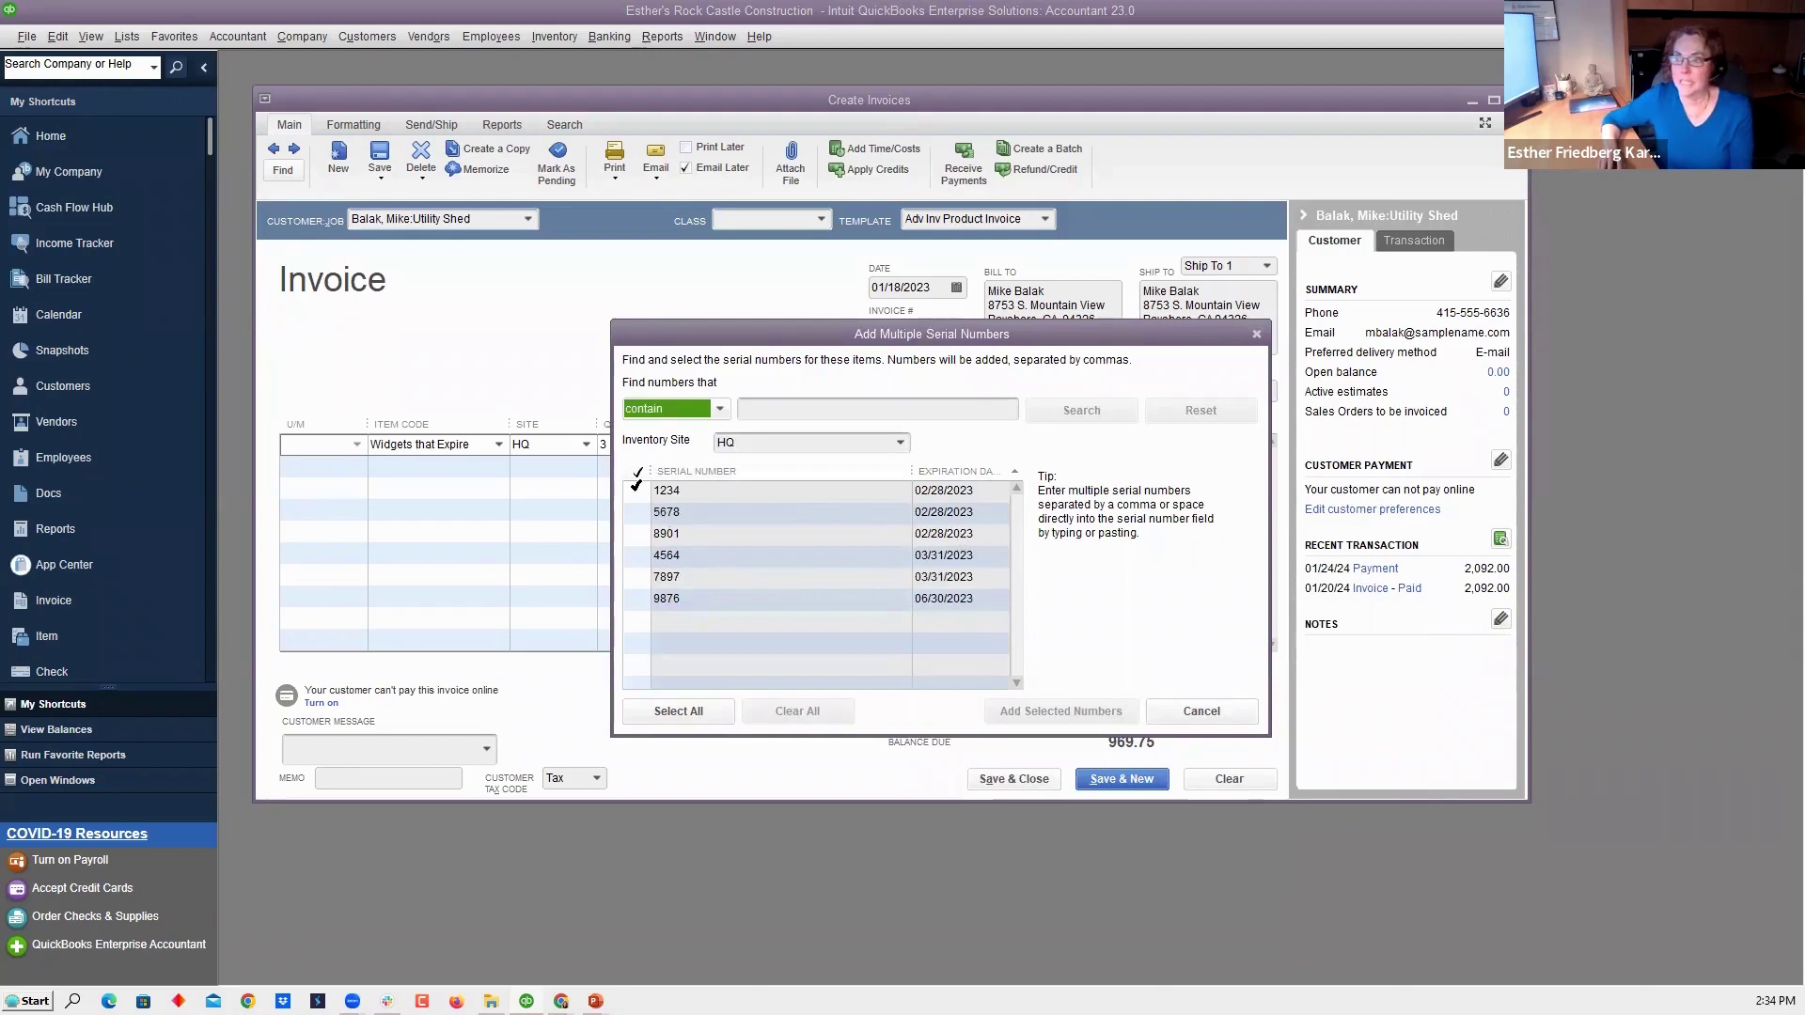
left_click(637, 490)
left_click(638, 512)
left_click(635, 533)
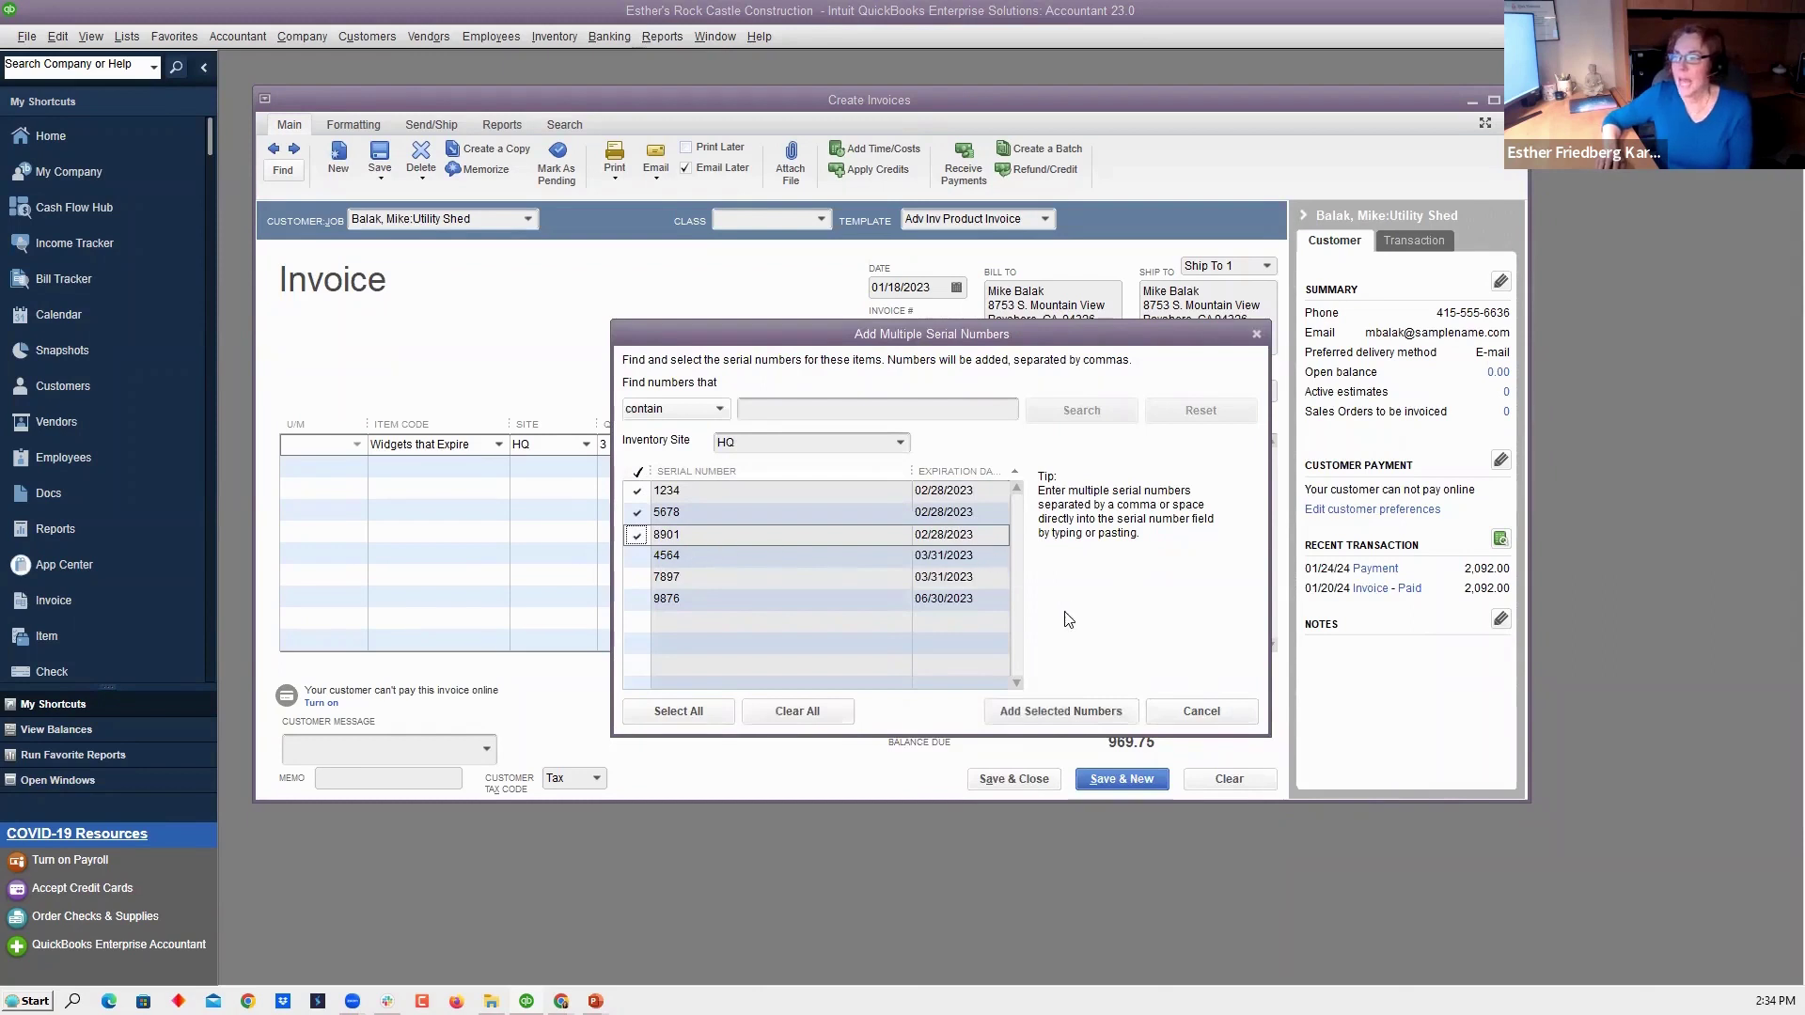
left_click(1075, 714)
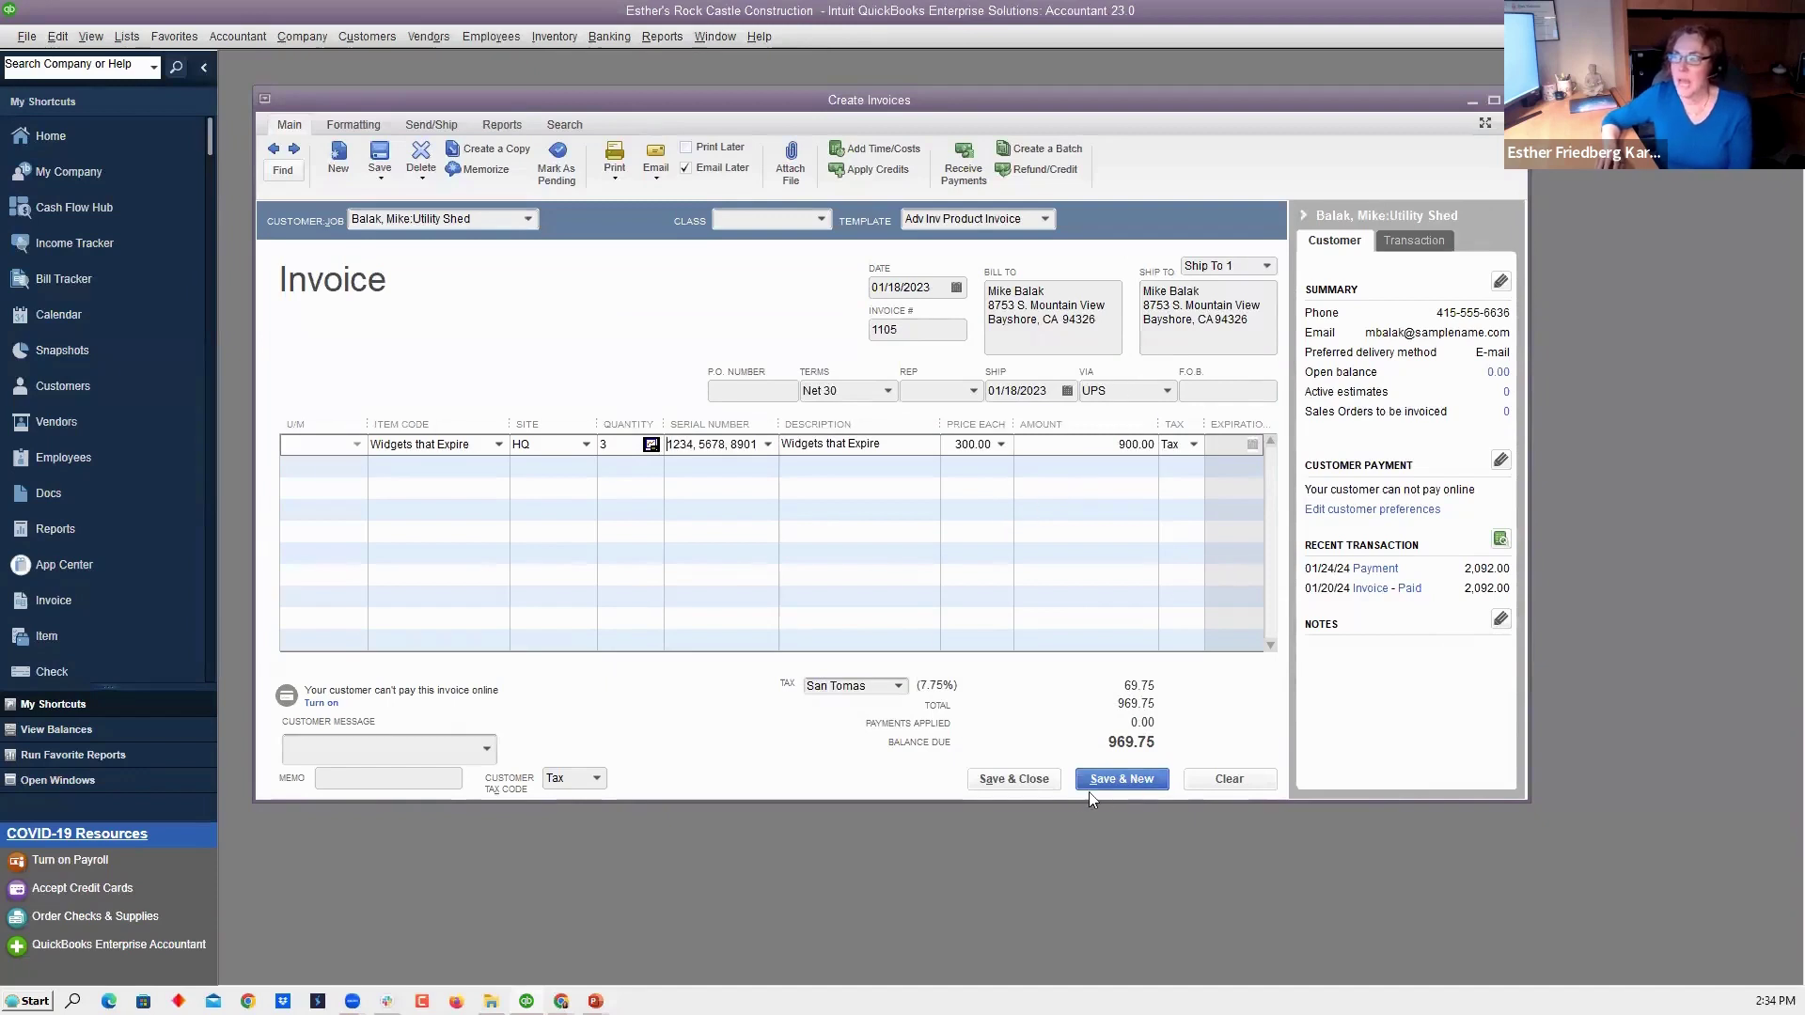
left_click(1022, 780)
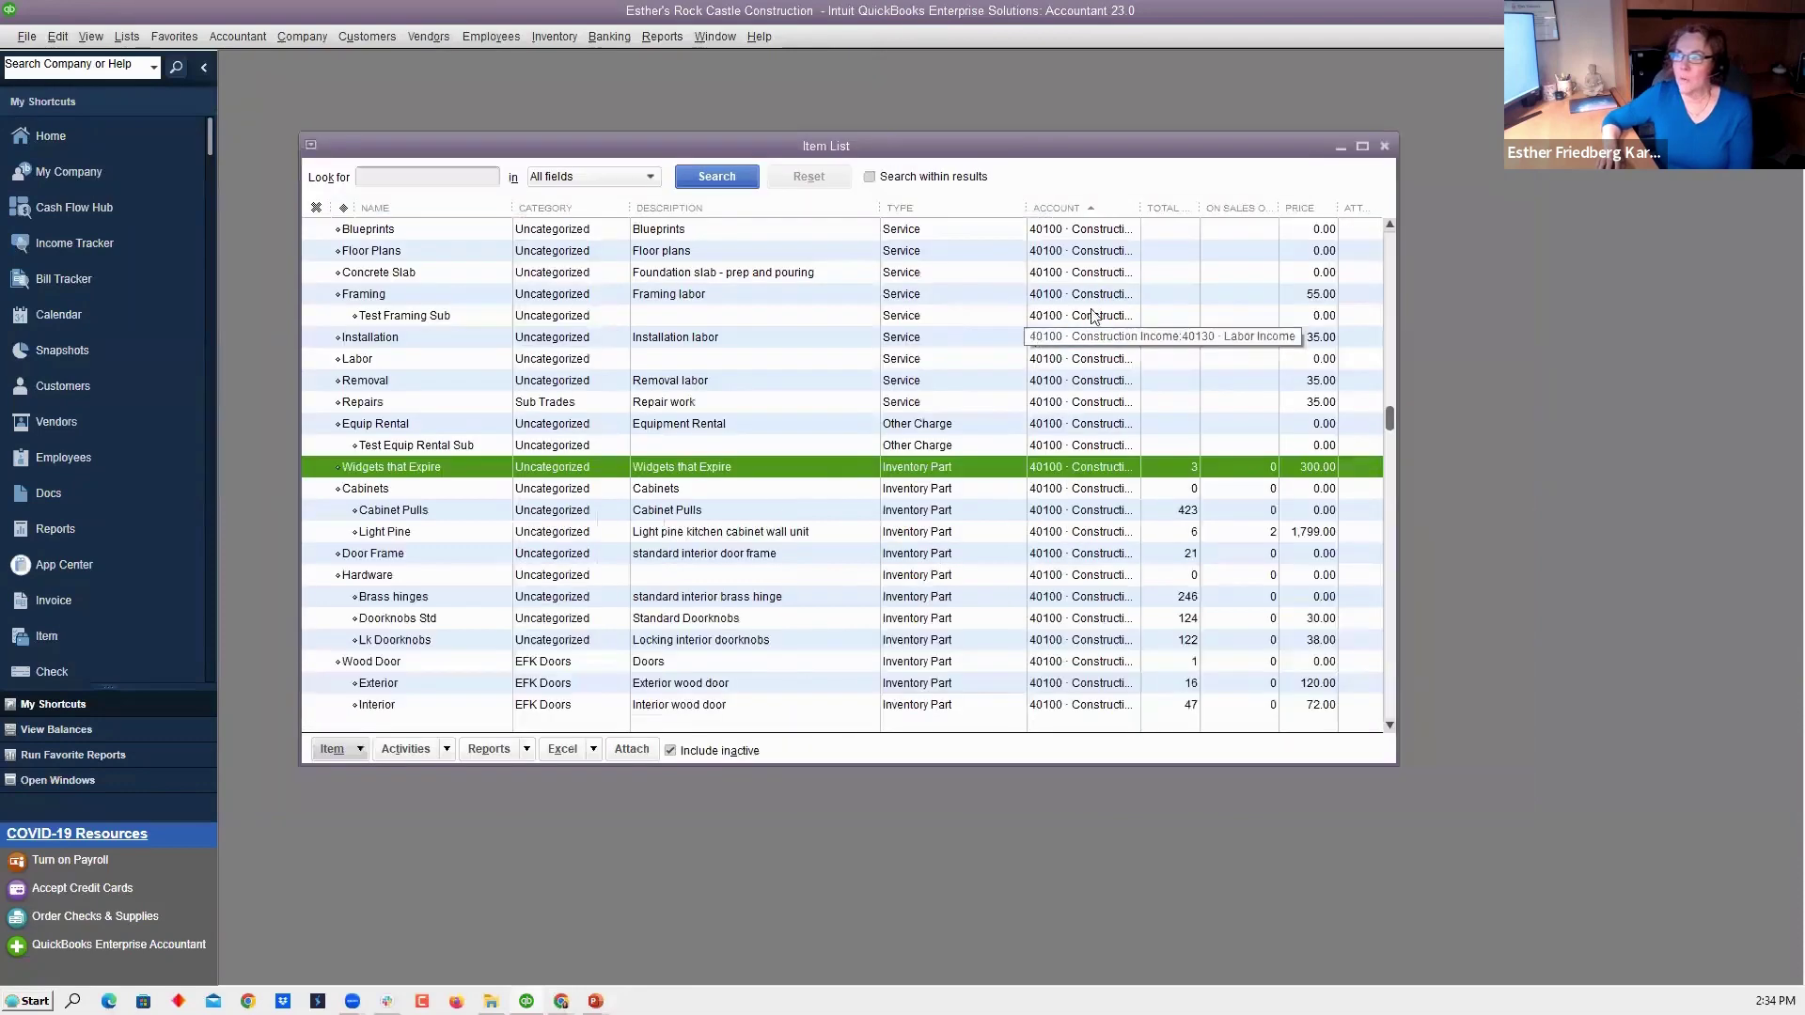
left_click(1384, 146)
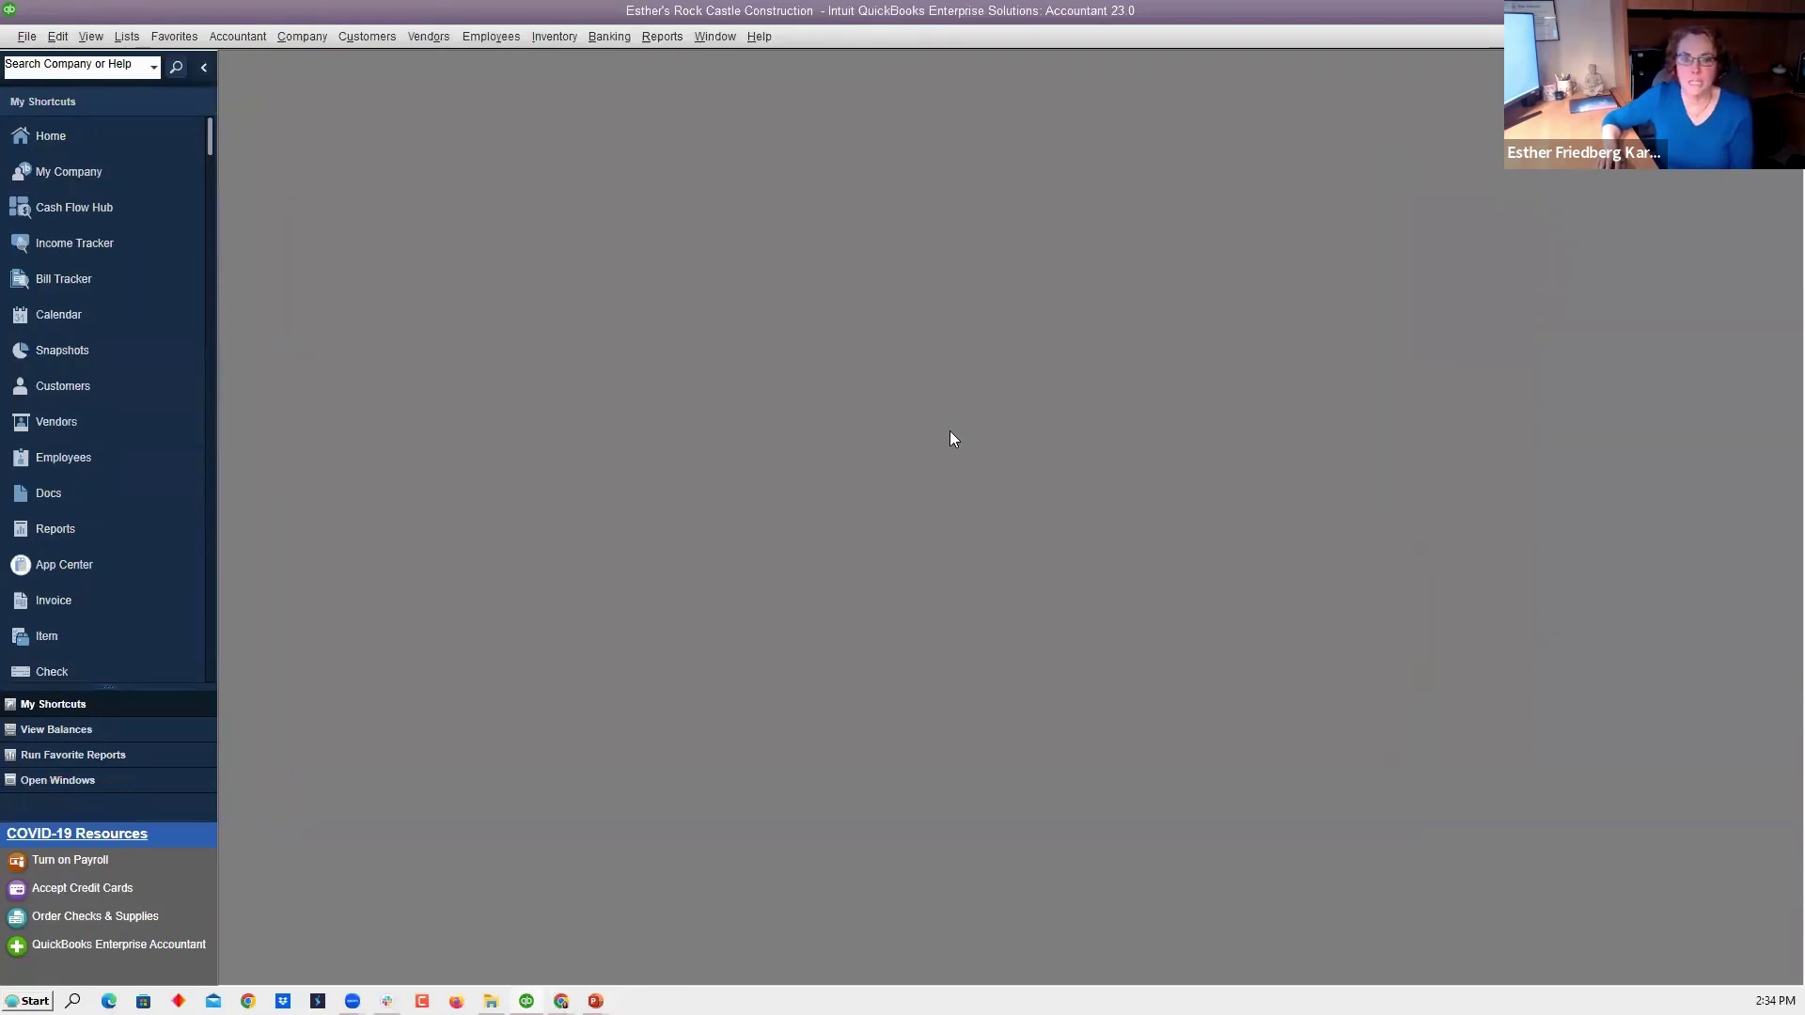
Run the Inventory Expiration Status report from Reports > Inventory and reposition its window
left_click(647, 39)
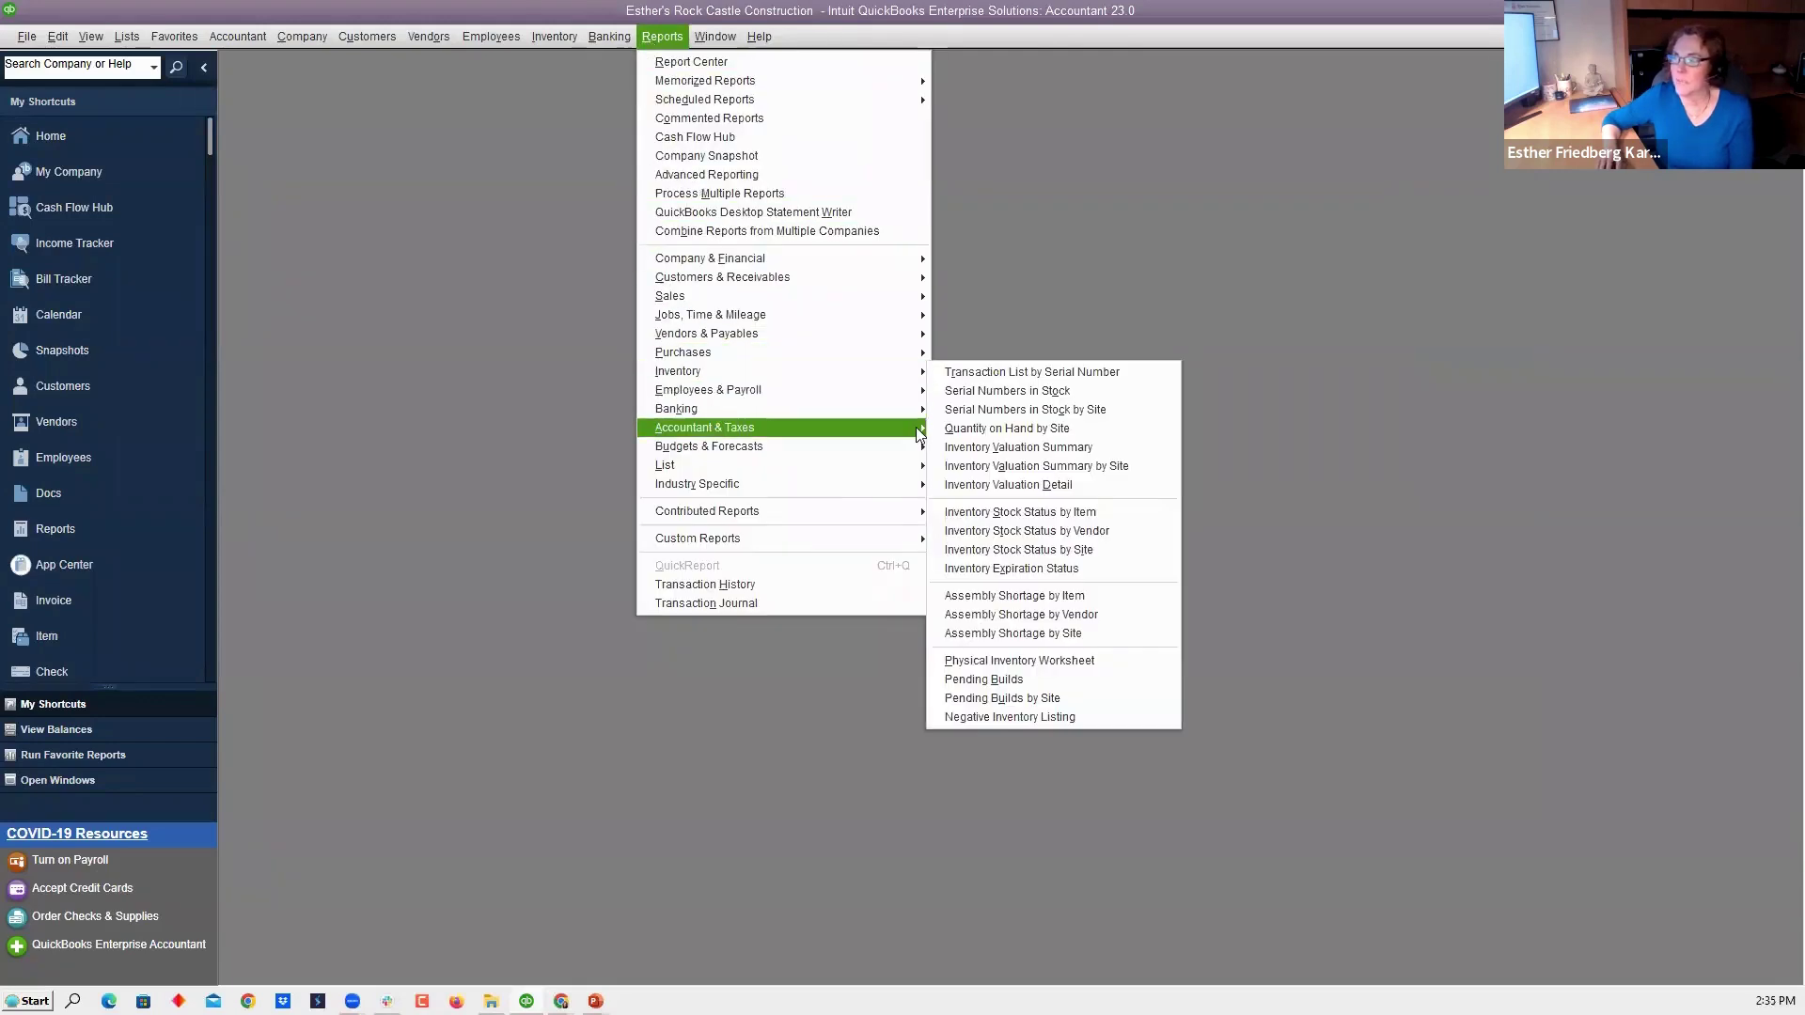
mouse_move(804, 408)
mouse_move(850, 376)
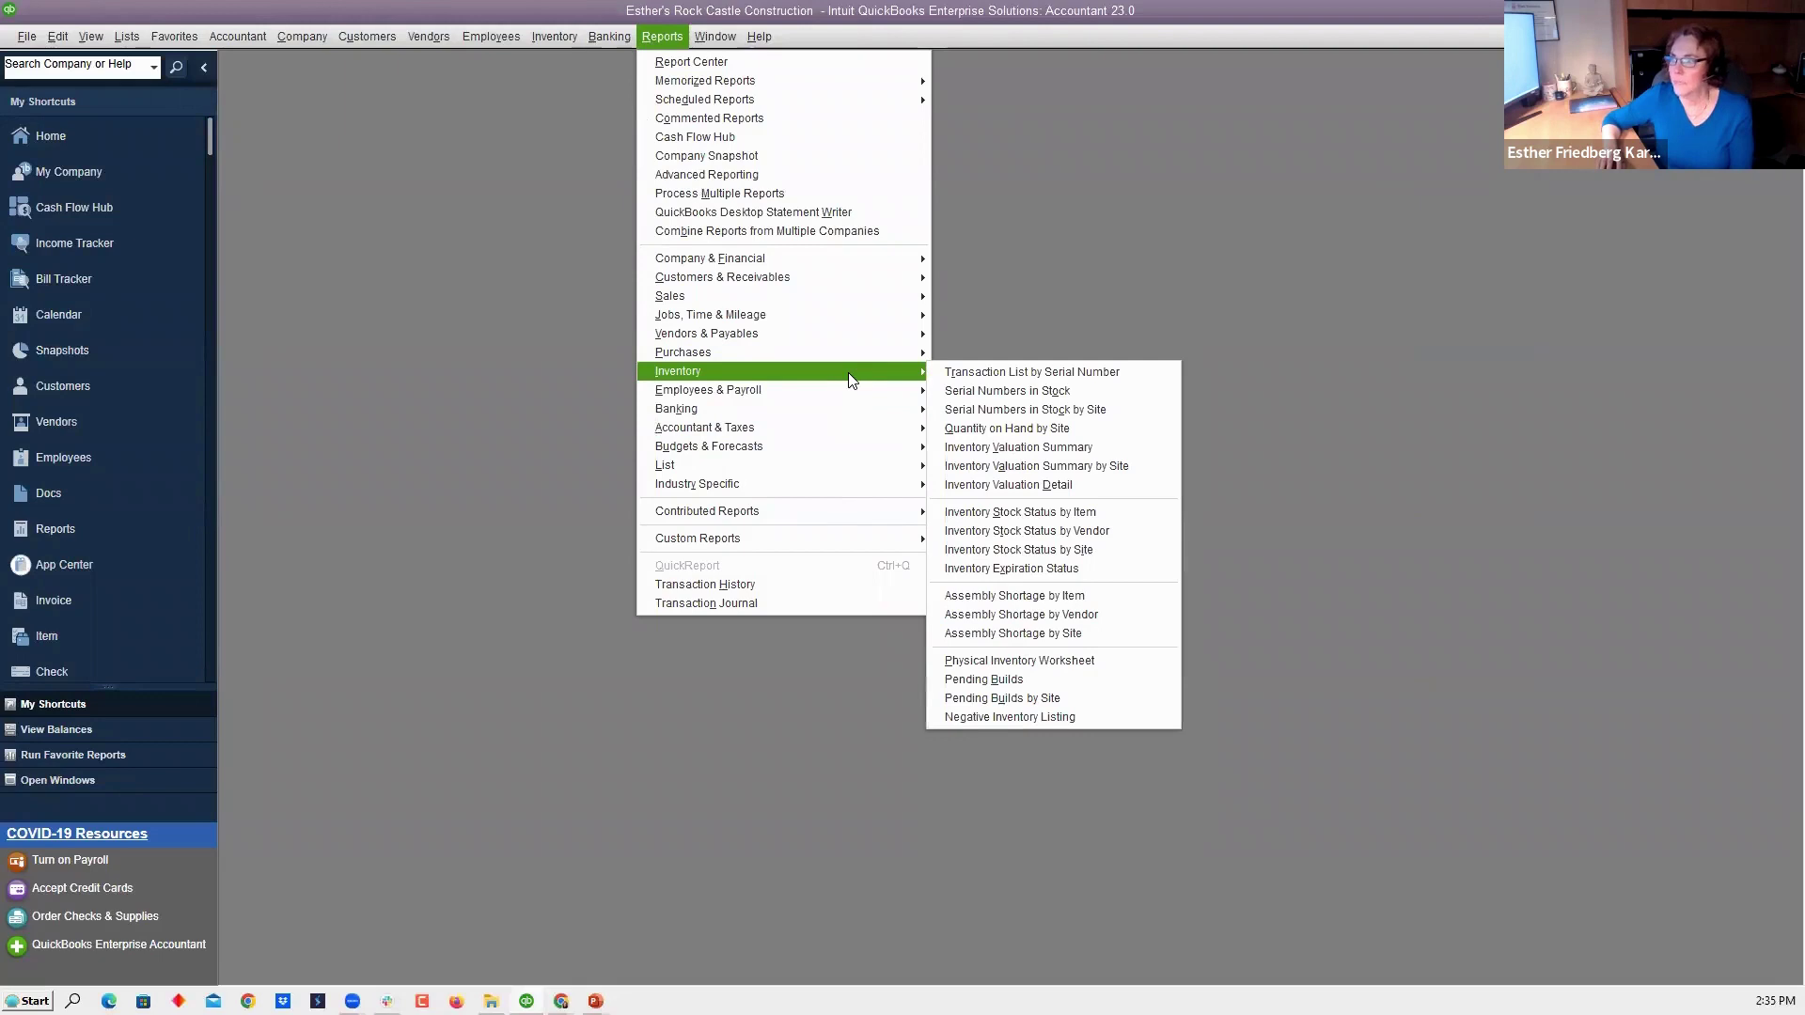
left_click(1049, 582)
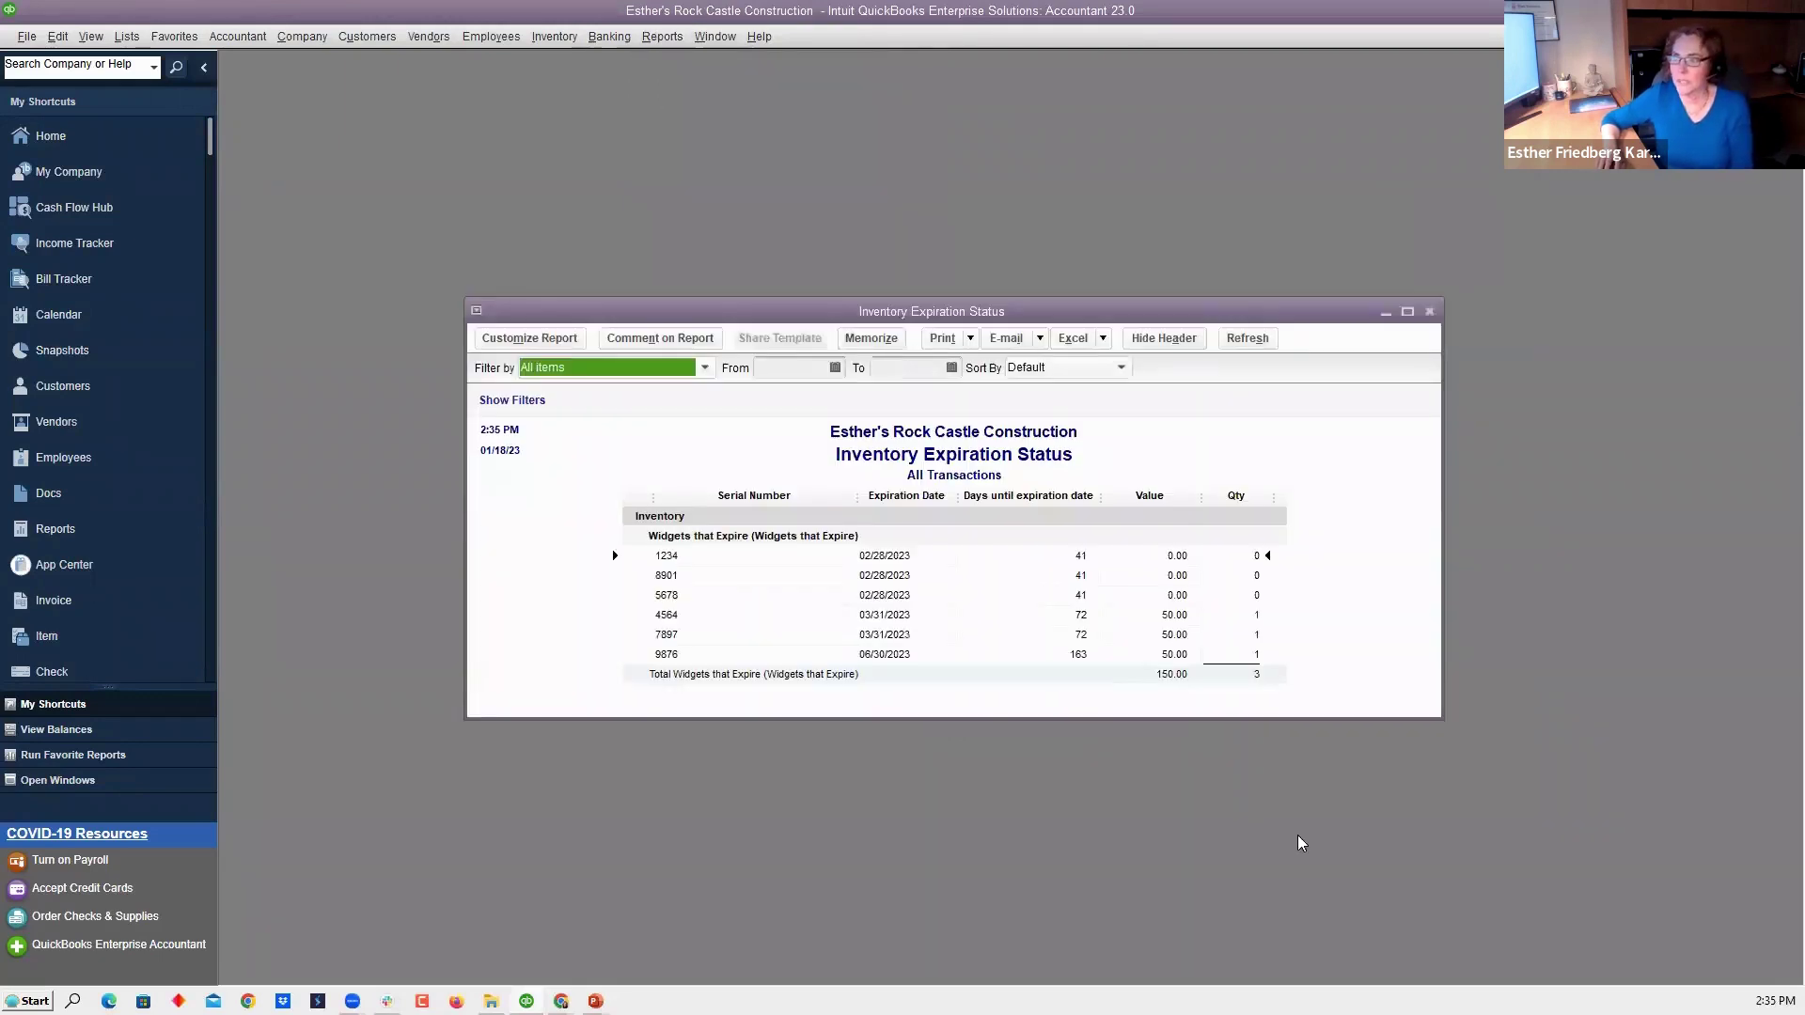
left_click_drag(1158, 312, 1134, 298)
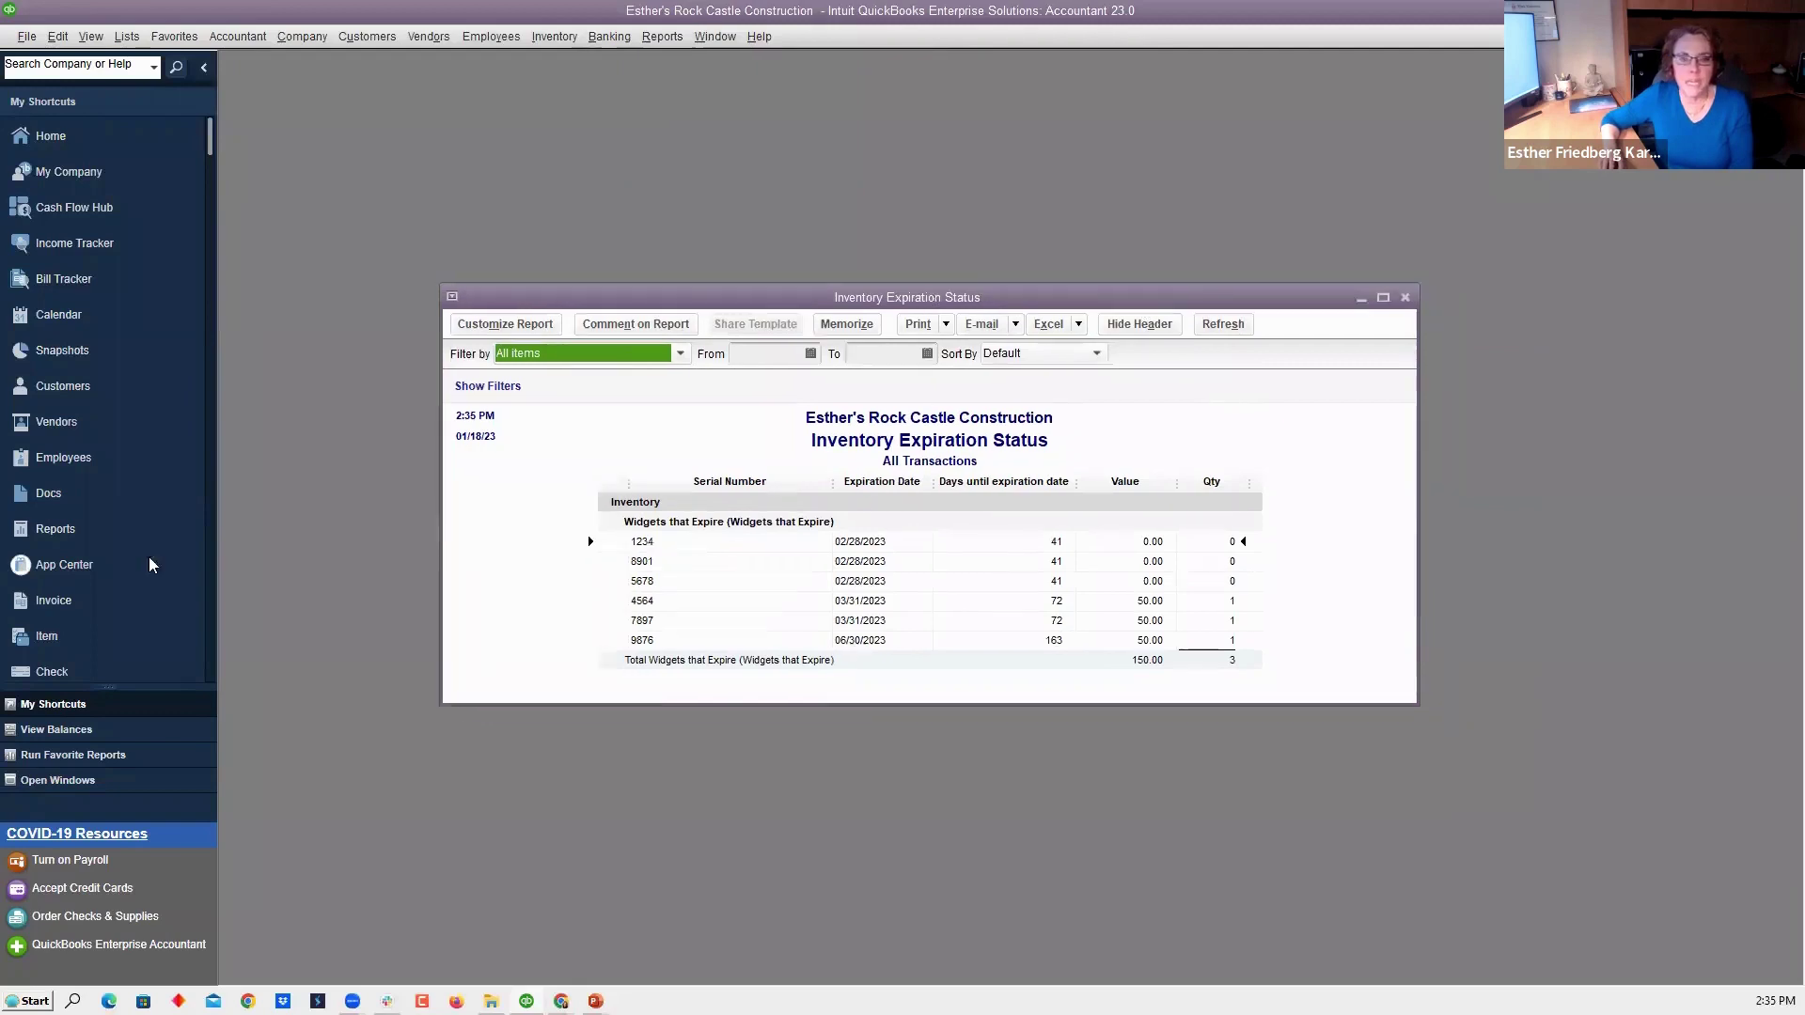